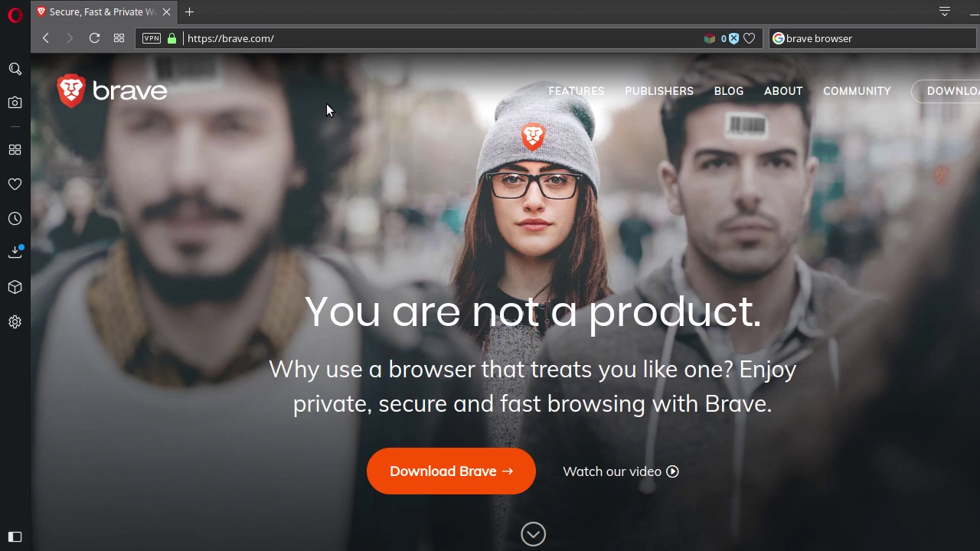
pyautogui.scroll(-2, 330, 107)
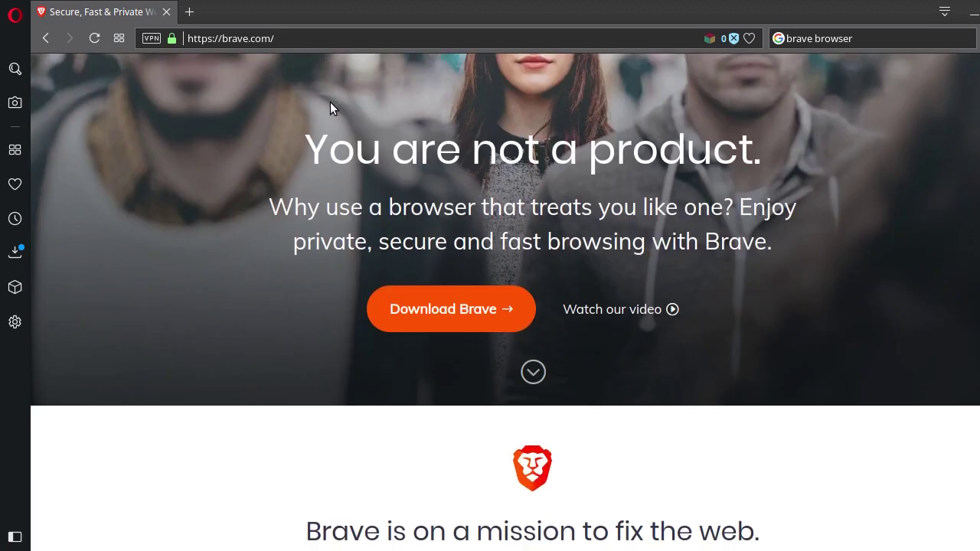
pyautogui.scroll(-3, 330, 109)
pyautogui.scroll(-2, 330, 109)
pyautogui.scroll(-3, 329, 109)
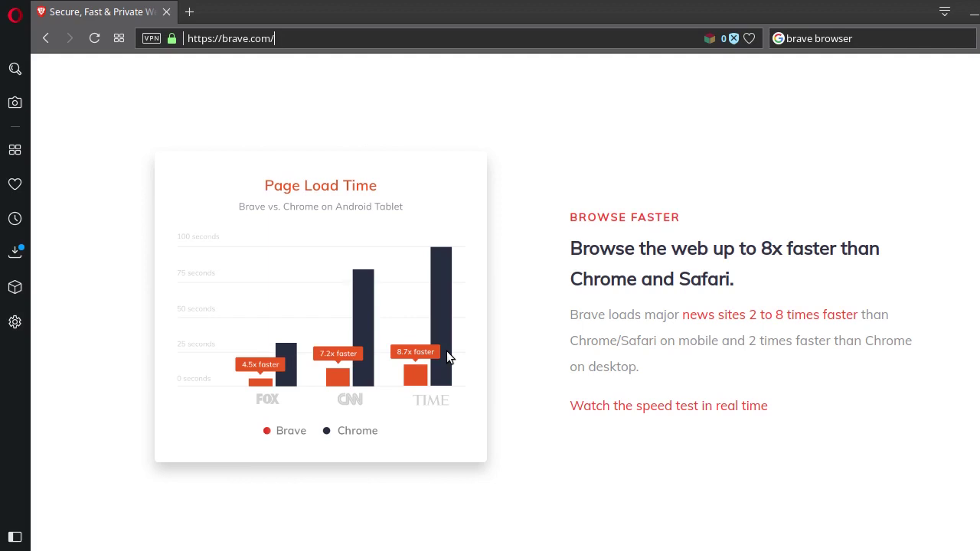
pyautogui.scroll(-5, 486, 252)
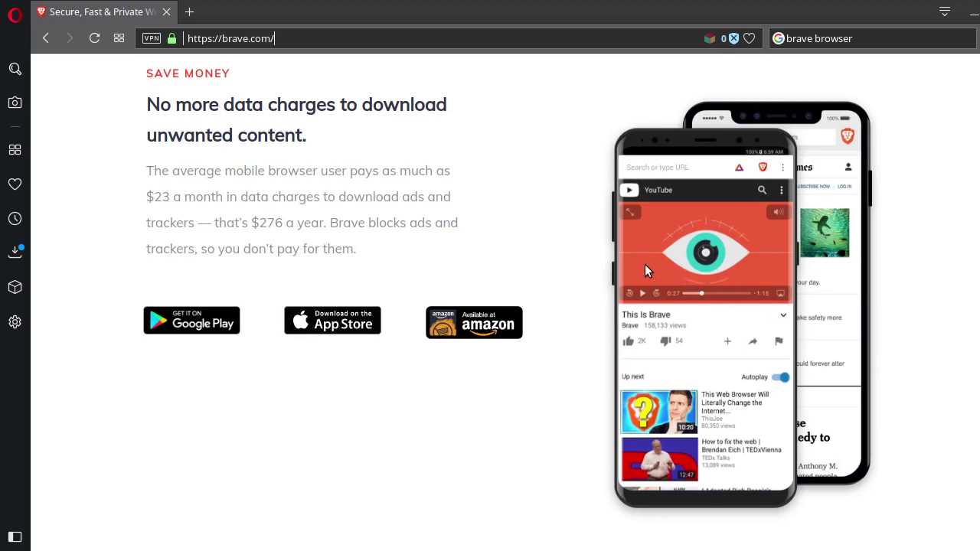
pyautogui.scroll(-3, 645, 270)
pyautogui.scroll(-2, 628, 265)
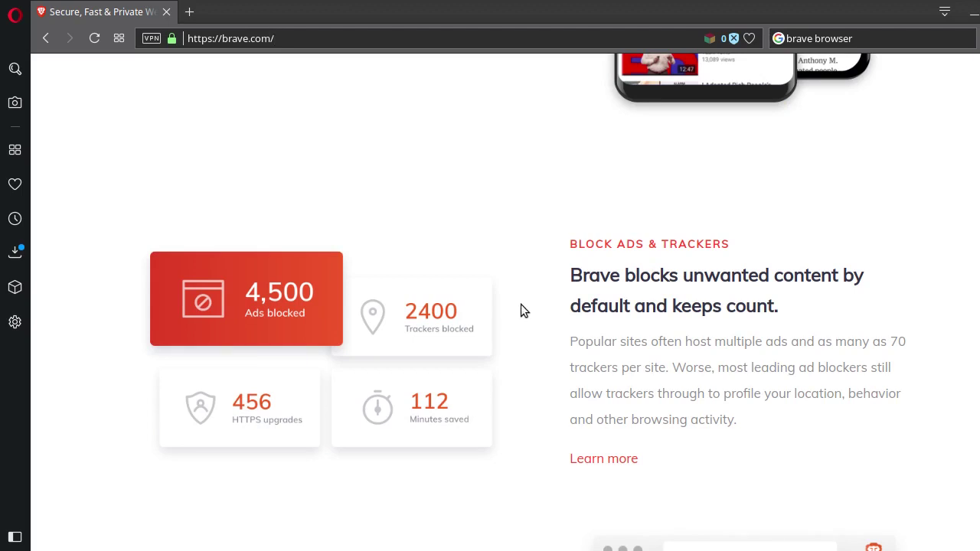
pyautogui.scroll(-2, 526, 295)
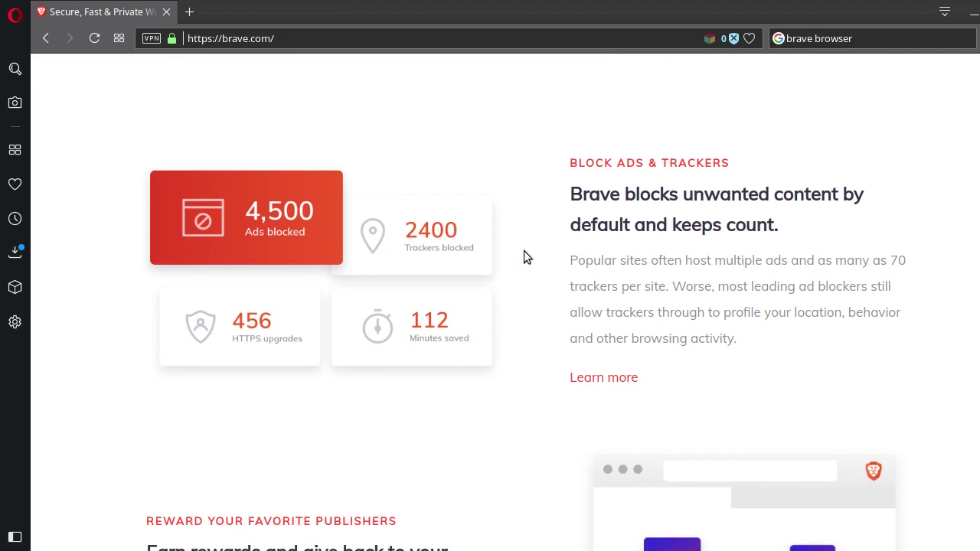
pyautogui.scroll(-5, 531, 242)
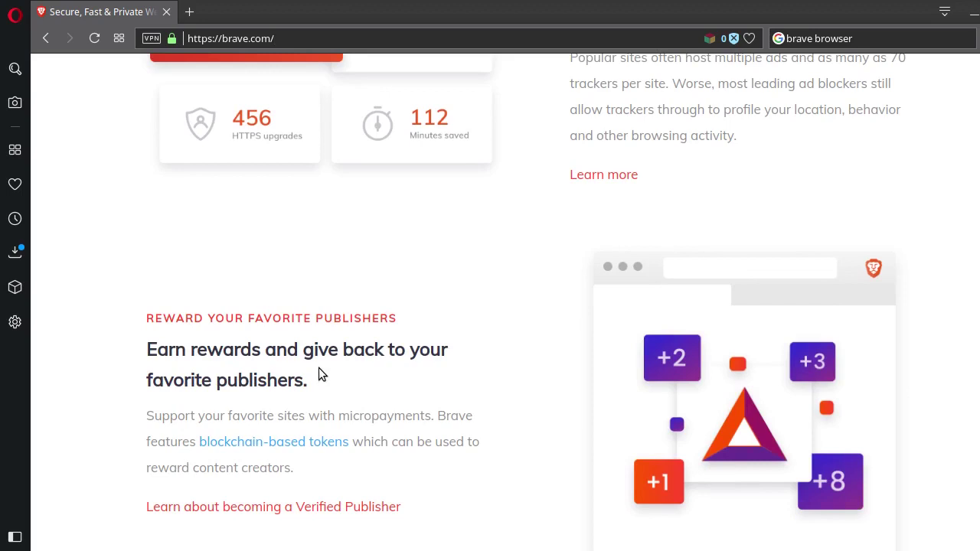
pyautogui.scroll(-3, 318, 368)
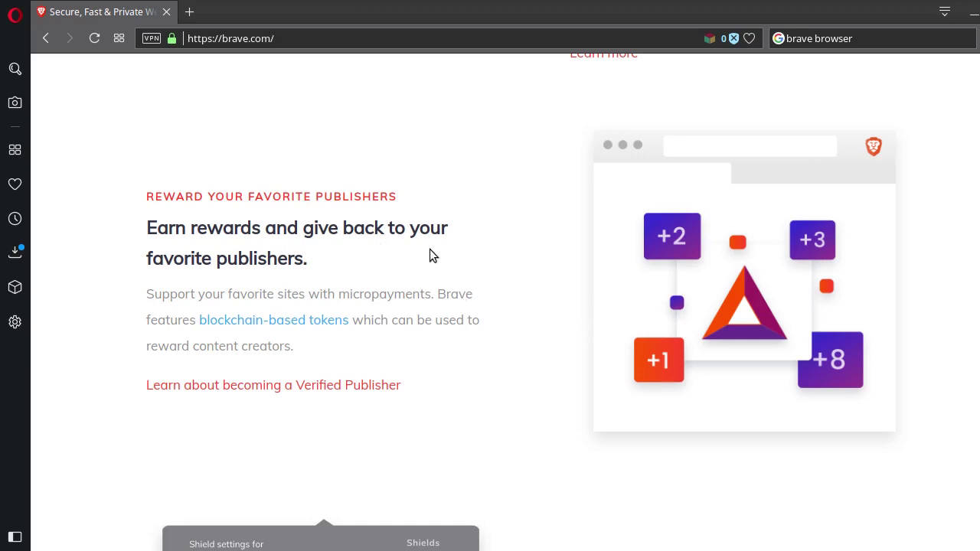
pyautogui.scroll(-3, 429, 249)
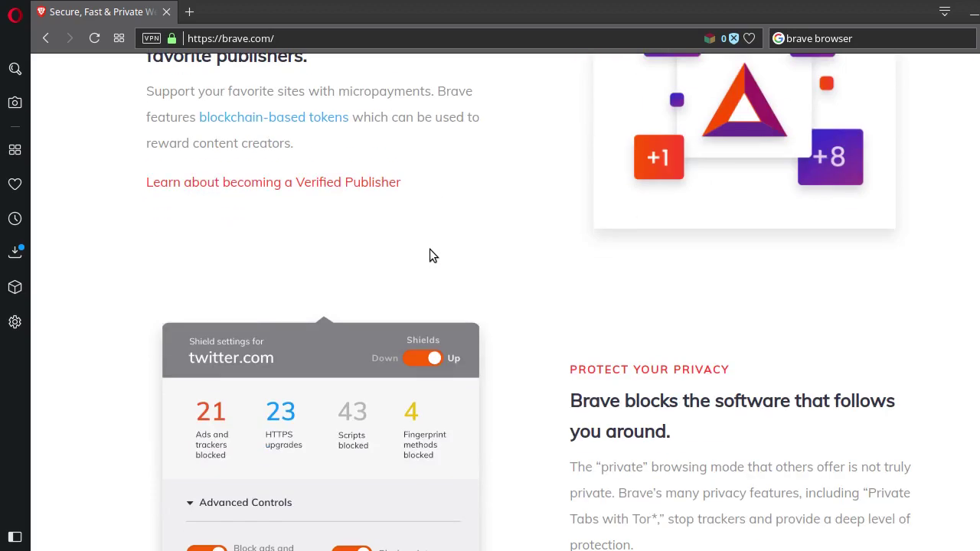
pyautogui.scroll(-2, 433, 238)
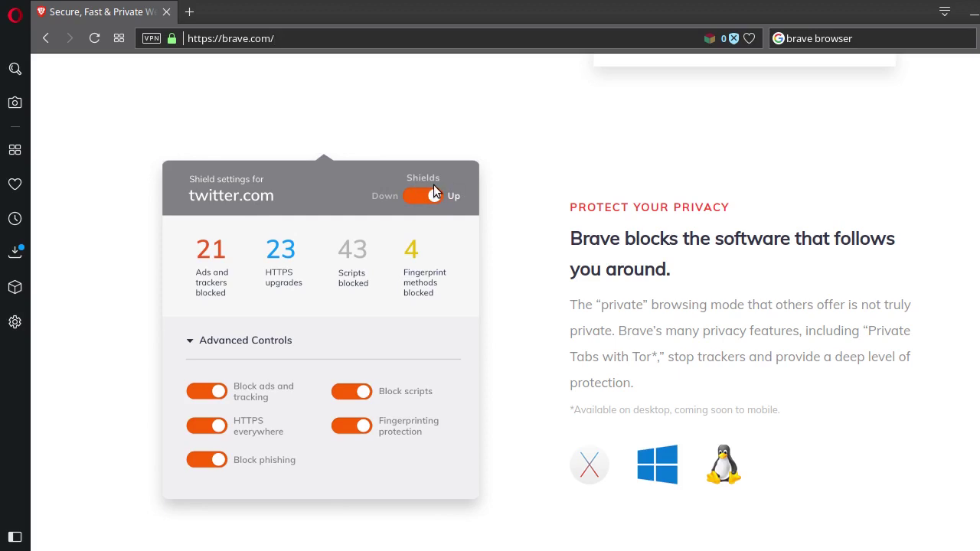
pyautogui.scroll(-2, 464, 193)
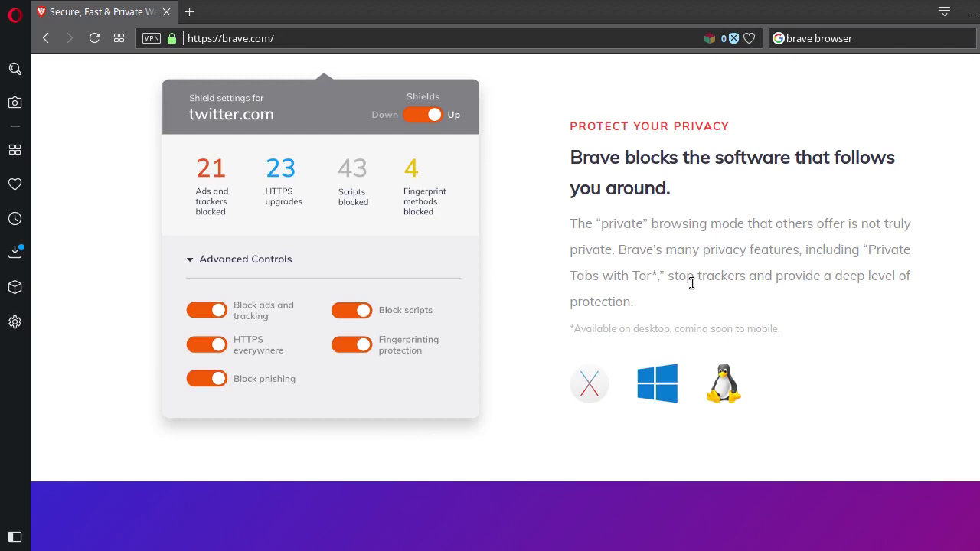
pyautogui.scroll(-5, 528, 237)
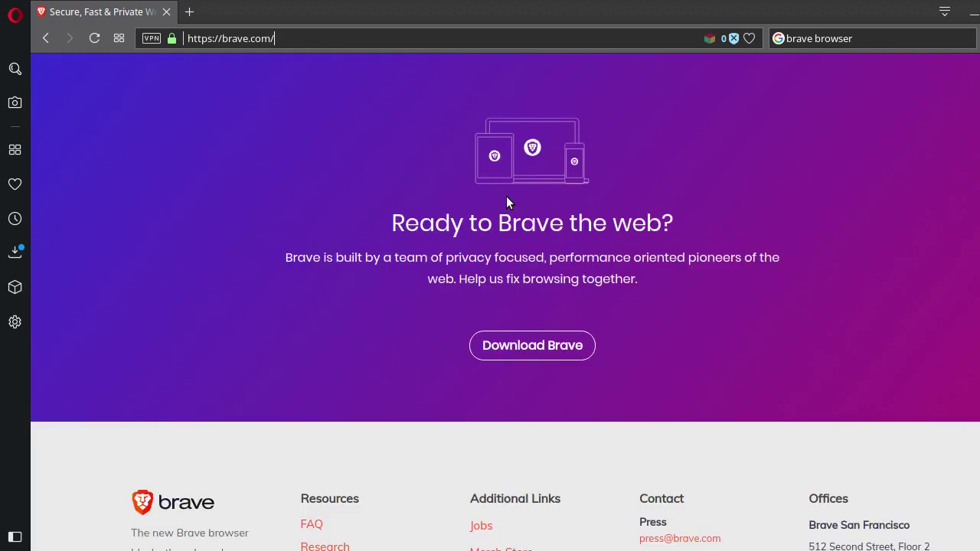
# Open the Brave for Linux installation guide from the Brave download page.
pyautogui.click(561, 349)
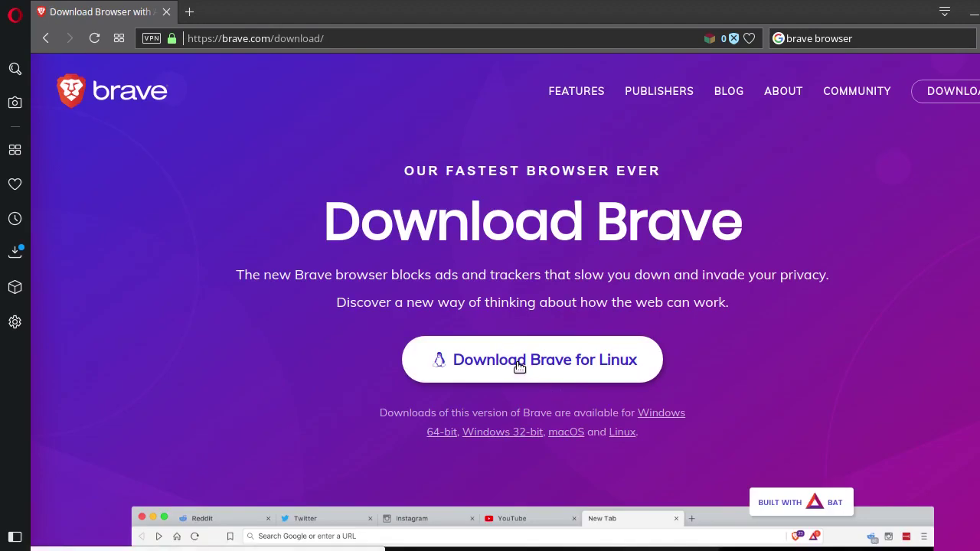
pyautogui.click(518, 366)
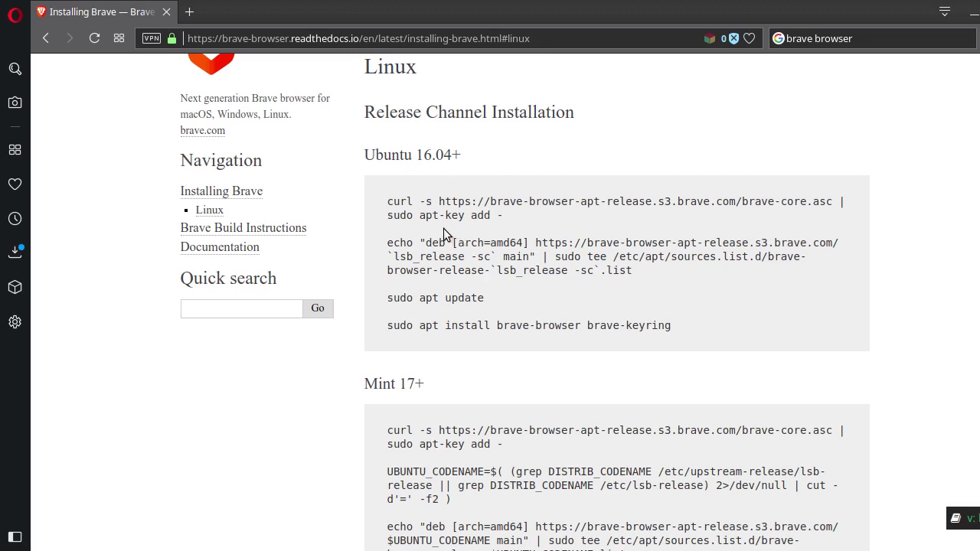
pyautogui.scroll(-3, 441, 247)
pyautogui.scroll(-4, 429, 310)
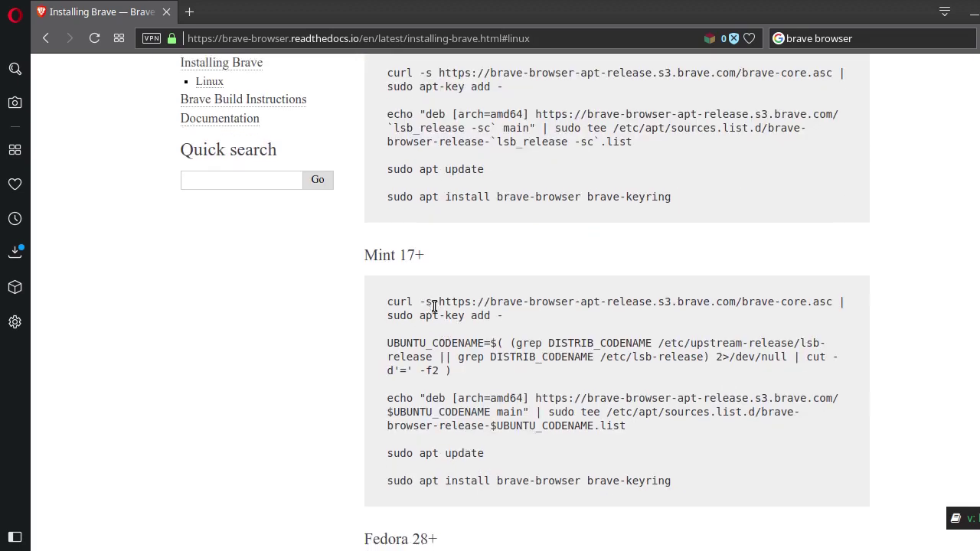
pyautogui.scroll(-4, 441, 298)
pyautogui.scroll(-5, 446, 299)
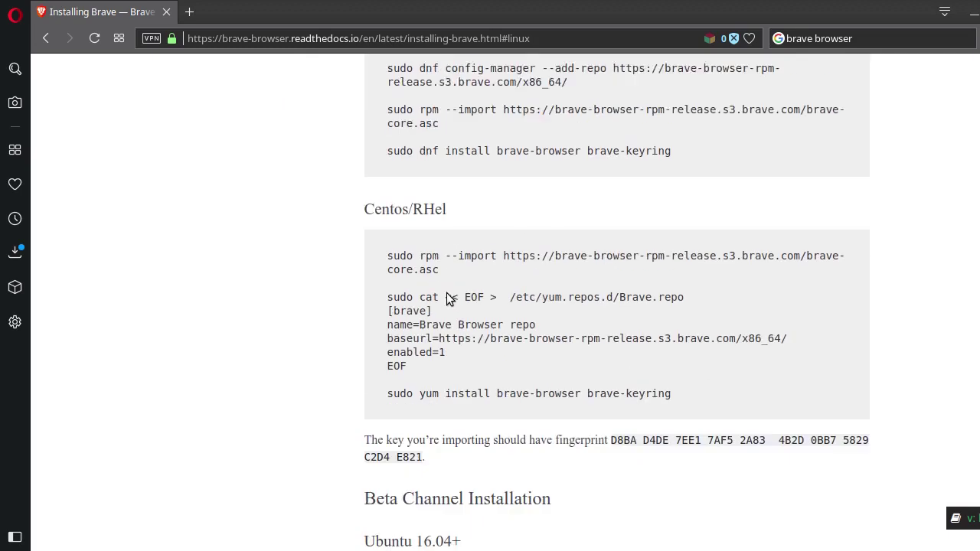
pyautogui.scroll(-5, 447, 295)
pyautogui.scroll(-3, 447, 292)
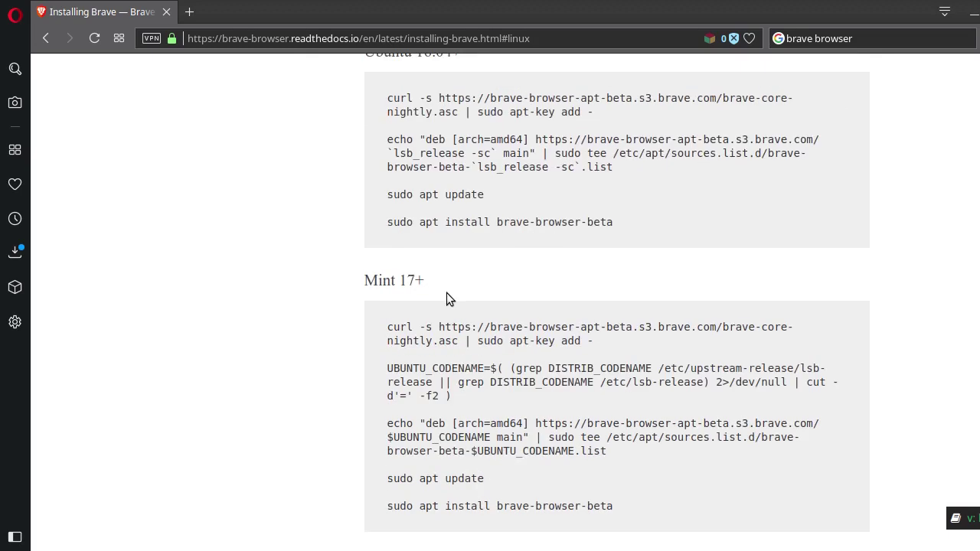
# Scroll to the Mint 17+ section and select its curl key-import command.
pyautogui.press('Home')
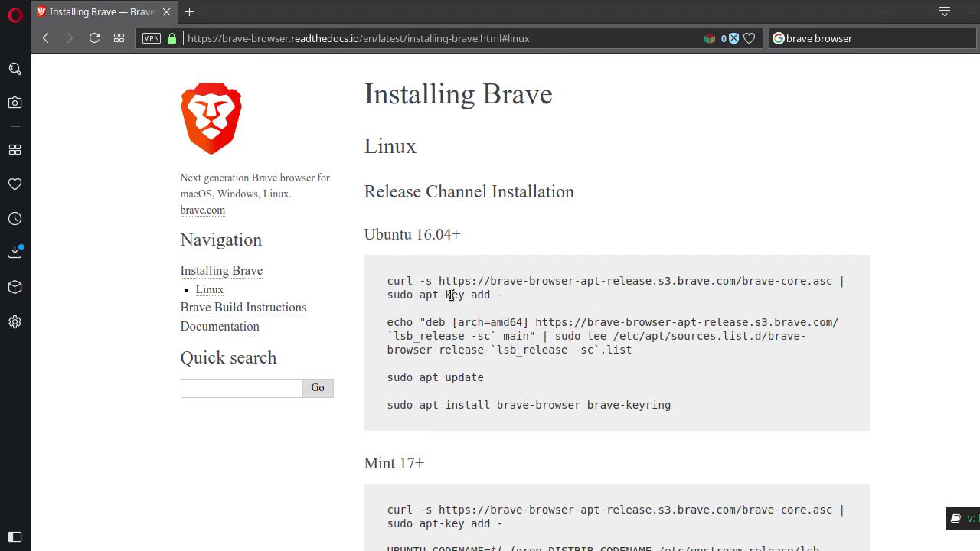
pyautogui.scroll(-2, 449, 294)
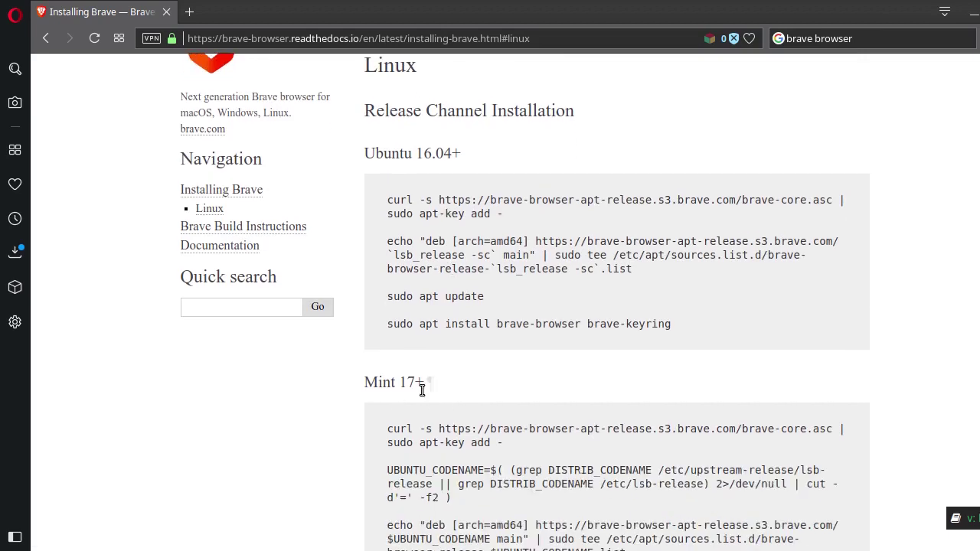
pyautogui.scroll(-2, 437, 394)
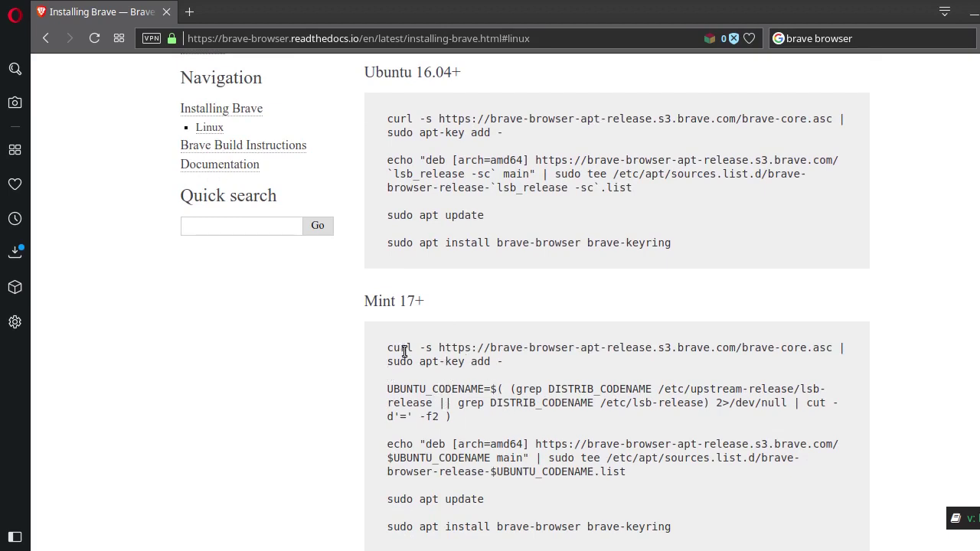
pyautogui.moveTo(388, 348); pyautogui.dragTo(506, 358)
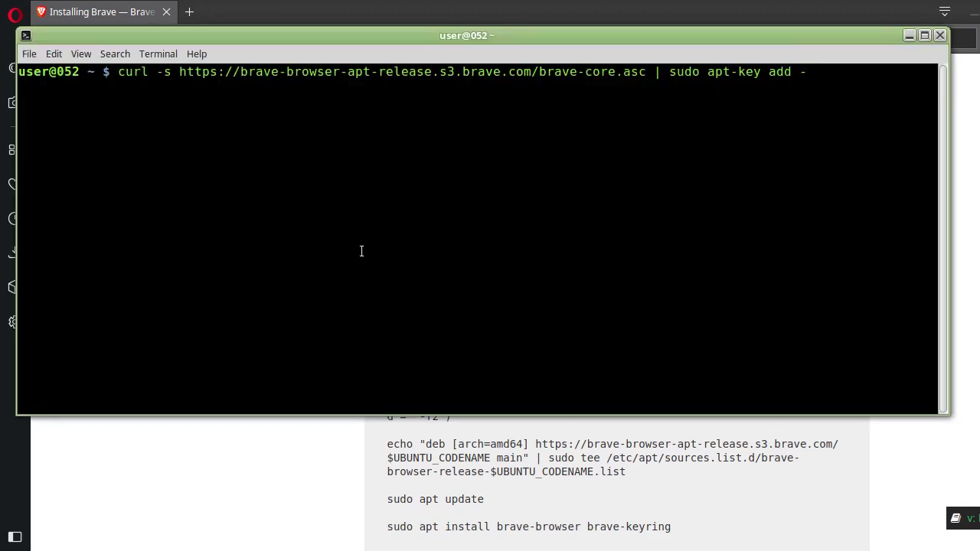
# Import the Brave signing key with sudo, then run the guide's UBUNTU_CODENAME command in the terminal.
pyautogui.press('Return')
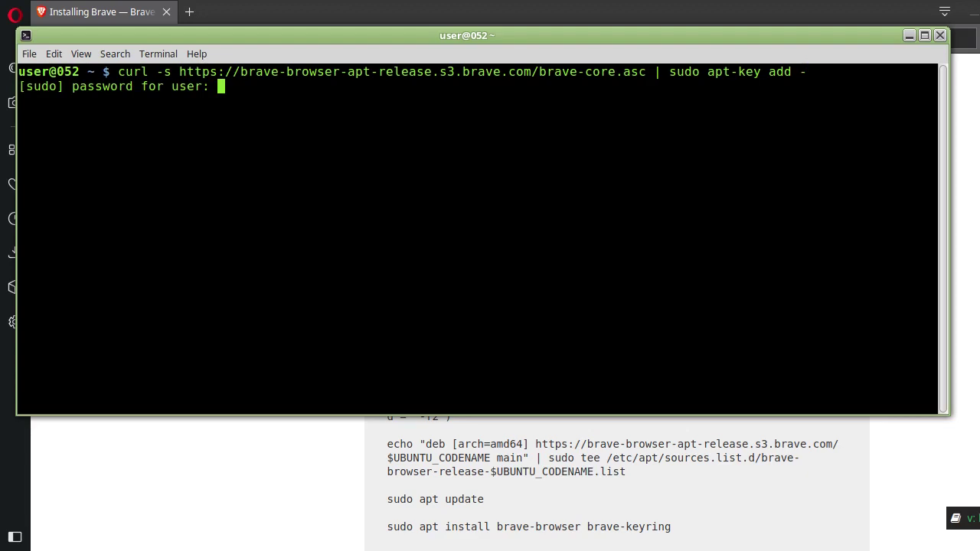
pyautogui.press('Return')
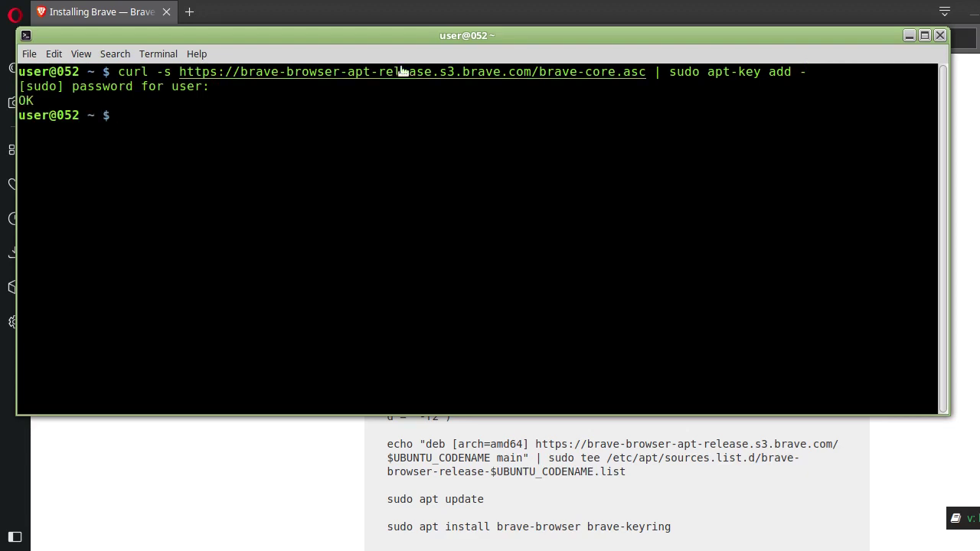
pyautogui.click(409, 21)
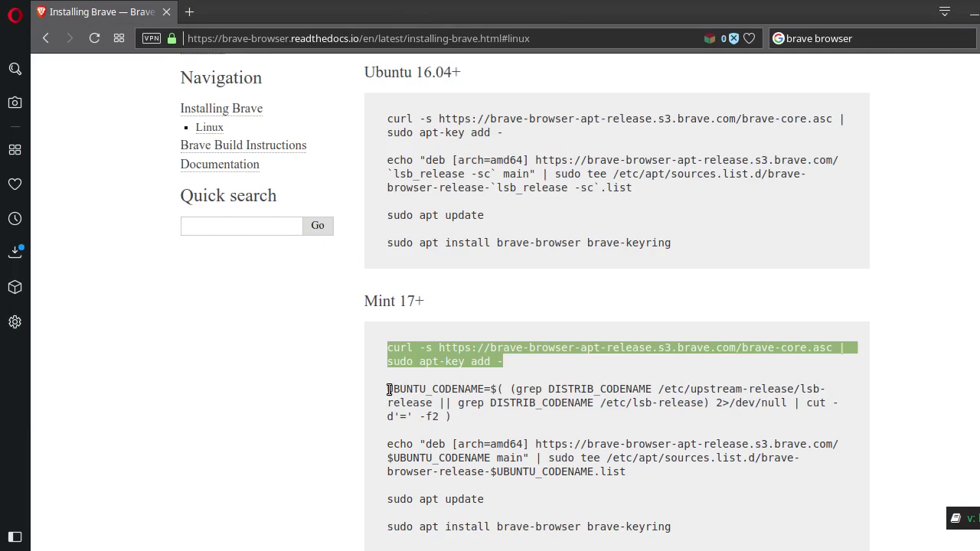
pyautogui.moveTo(389, 390); pyautogui.dragTo(459, 413)
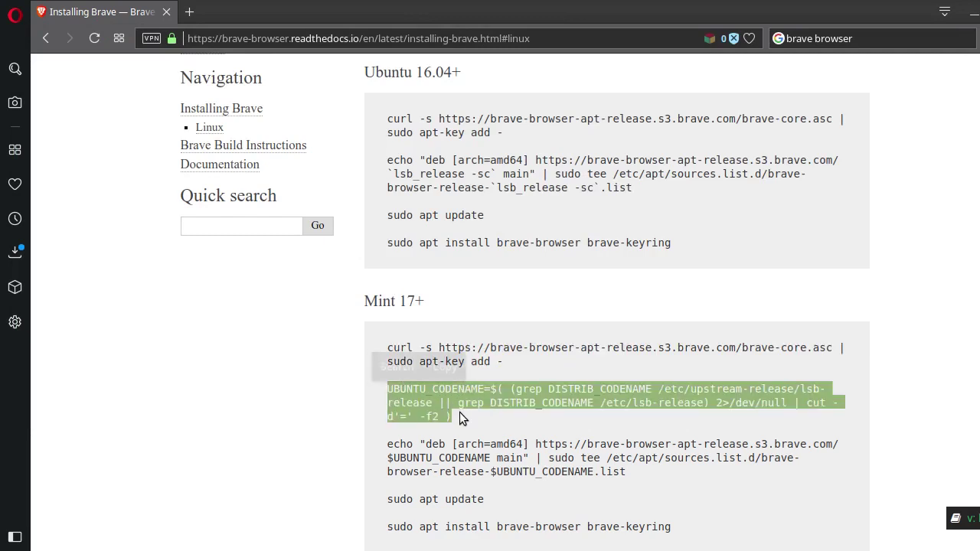
pyautogui.click(445, 367)
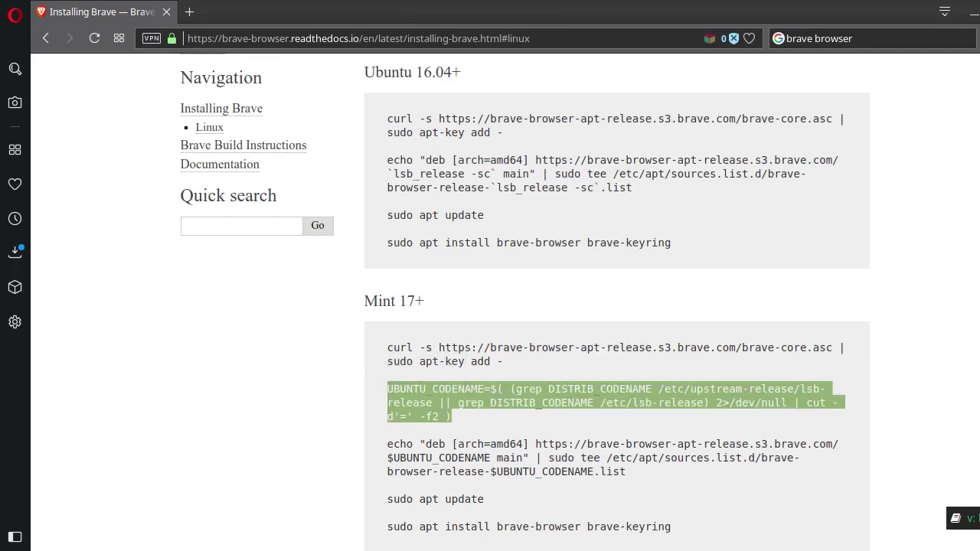
pyautogui.hotkey('alt', 'Tab')
pyautogui.hotkey('ctrl', 'shift', 'v')
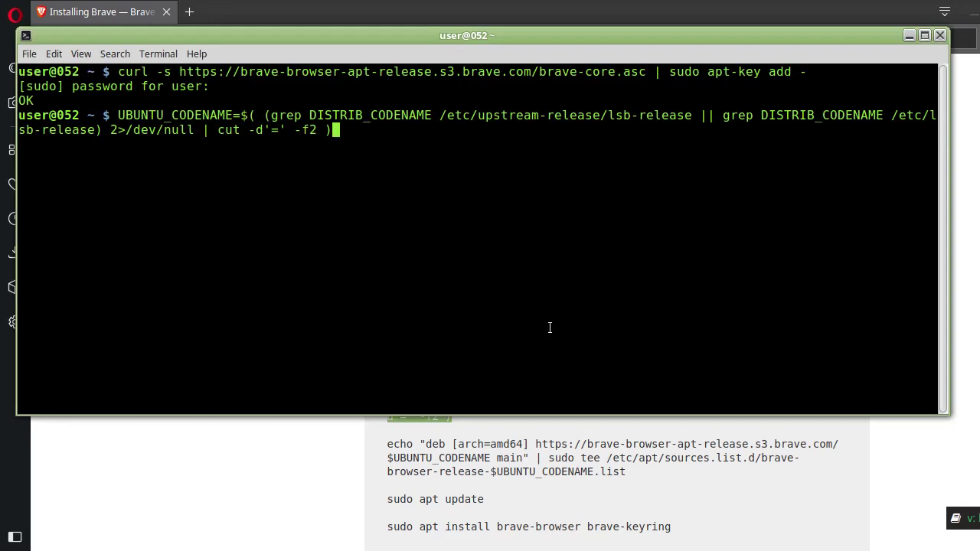
pyautogui.press('Return')
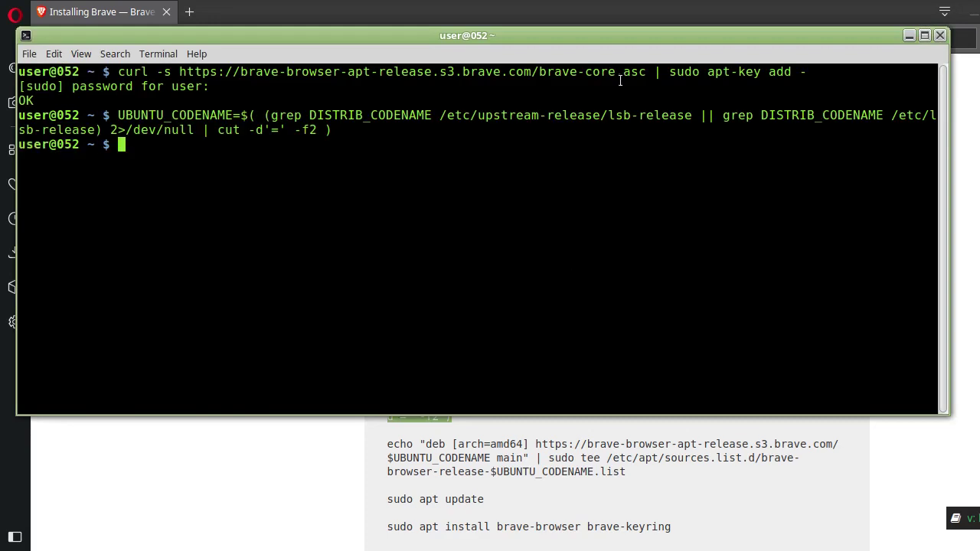
# Run the guide's echo command that adds the xenial Brave repository to apt sources.
pyautogui.click(628, 16)
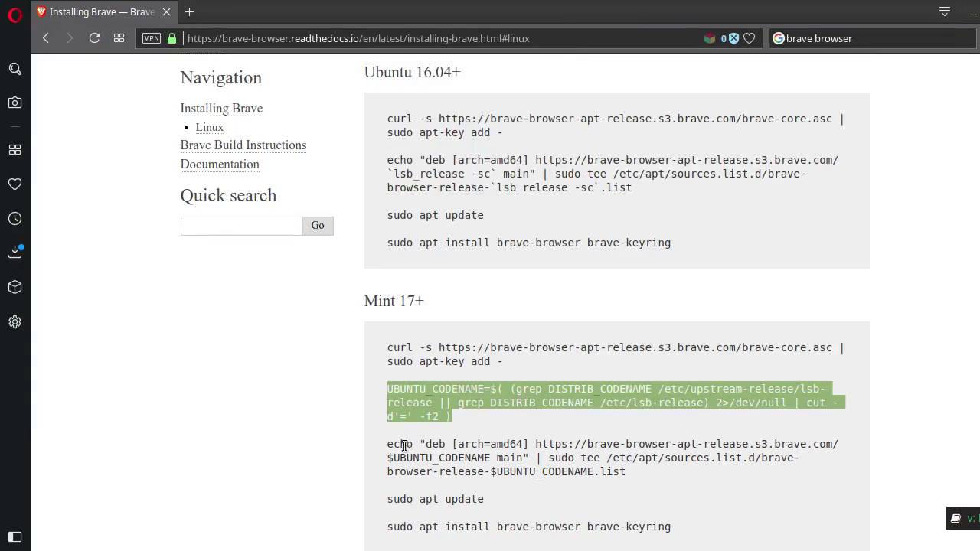
pyautogui.moveTo(388, 447); pyautogui.dragTo(625, 470)
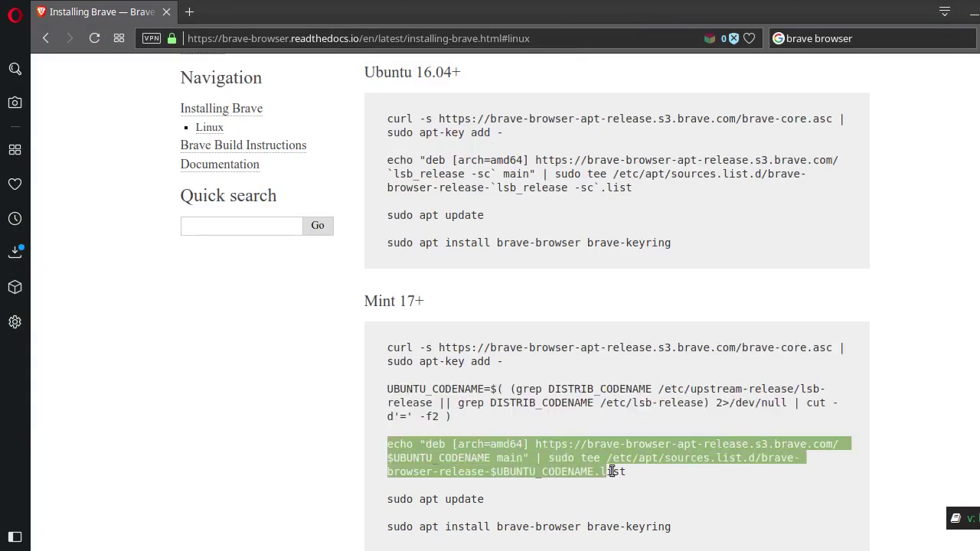
pyautogui.hotkey('ctrl', 'c')
pyautogui.hotkey('alt', 'Tab')
pyautogui.hotkey('ctrl', 'shift', 'v')
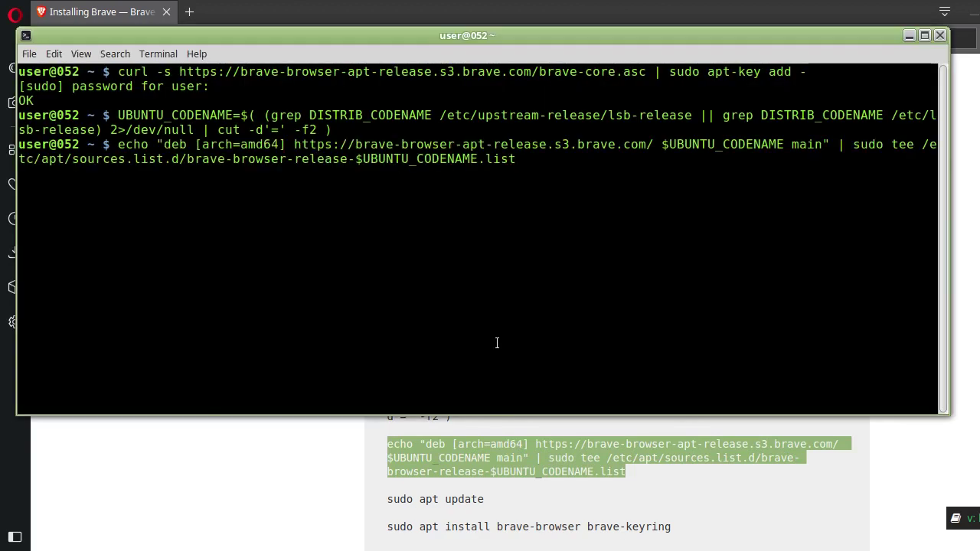
pyautogui.press('Return')
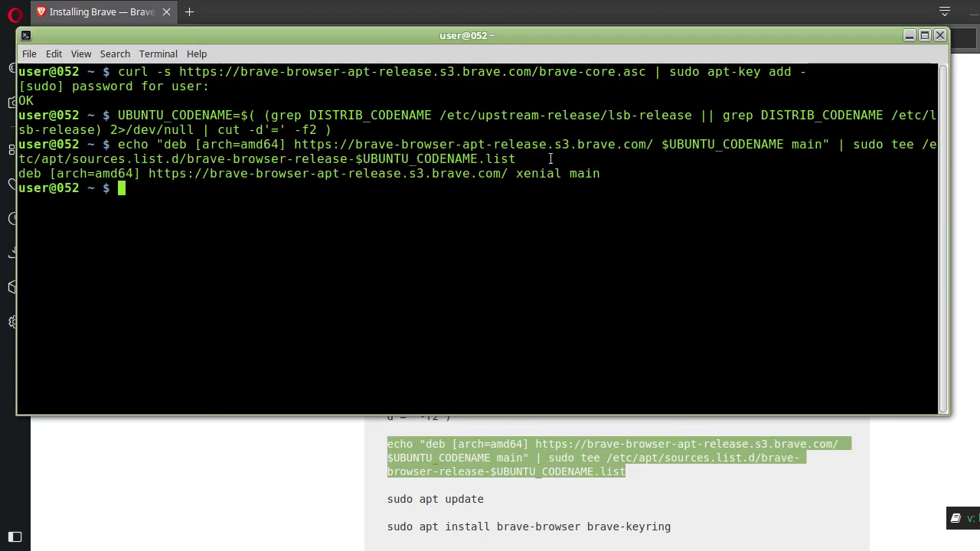
pyautogui.click(541, 9)
# Run 'sudo apt update' from the guide in the terminal to refresh package lists.
pyautogui.scroll(-1, 468, 431)
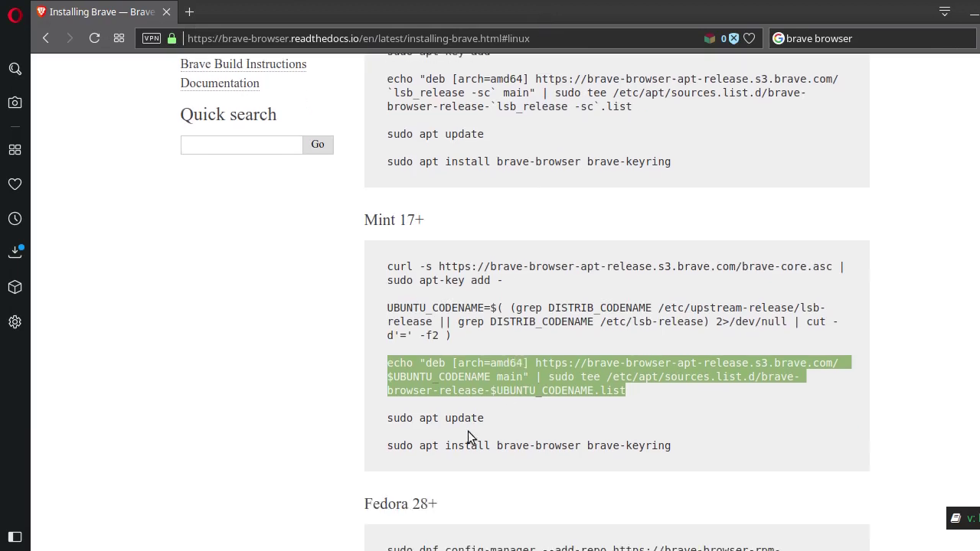
pyautogui.moveTo(388, 419); pyautogui.dragTo(479, 420)
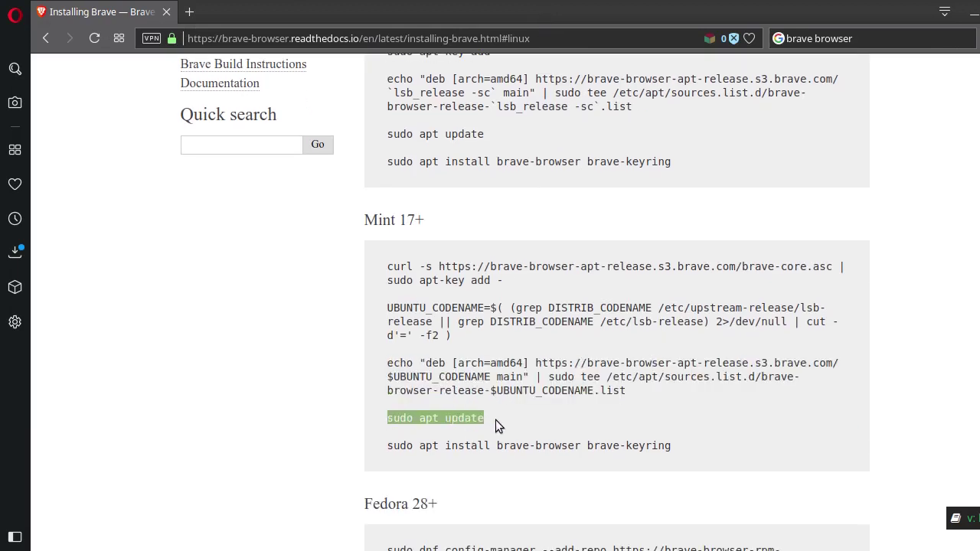
pyautogui.hotkey('alt', 'Tab')
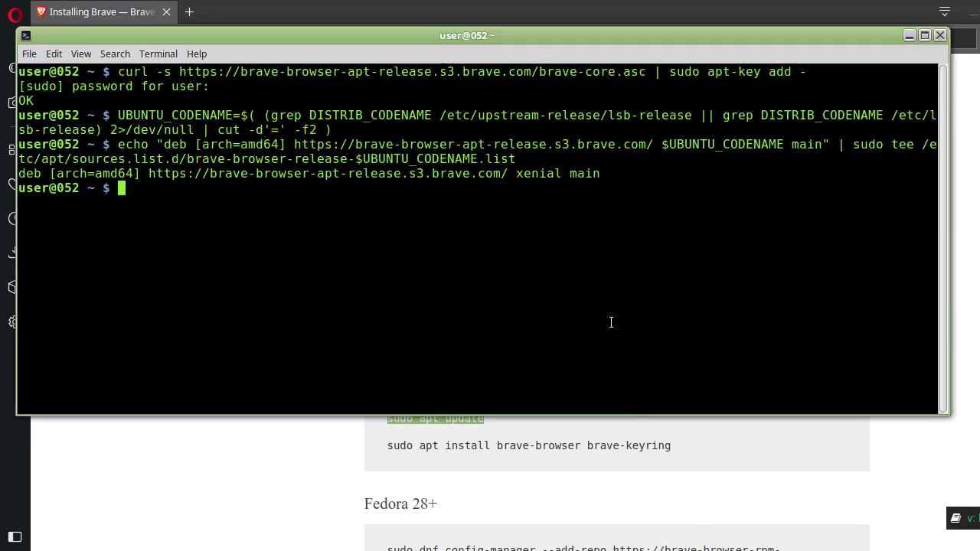
pyautogui.hotkey('ctrl', 'shift', 'v')
pyautogui.press('Return')
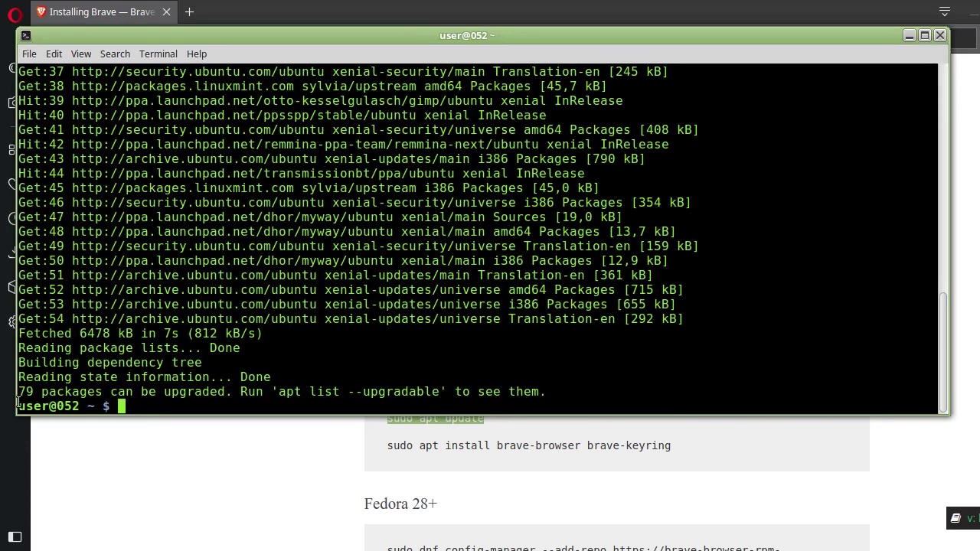
# Run the guide's apt install command for brave-browser and brave-keyring.
pyautogui.click(790, 12)
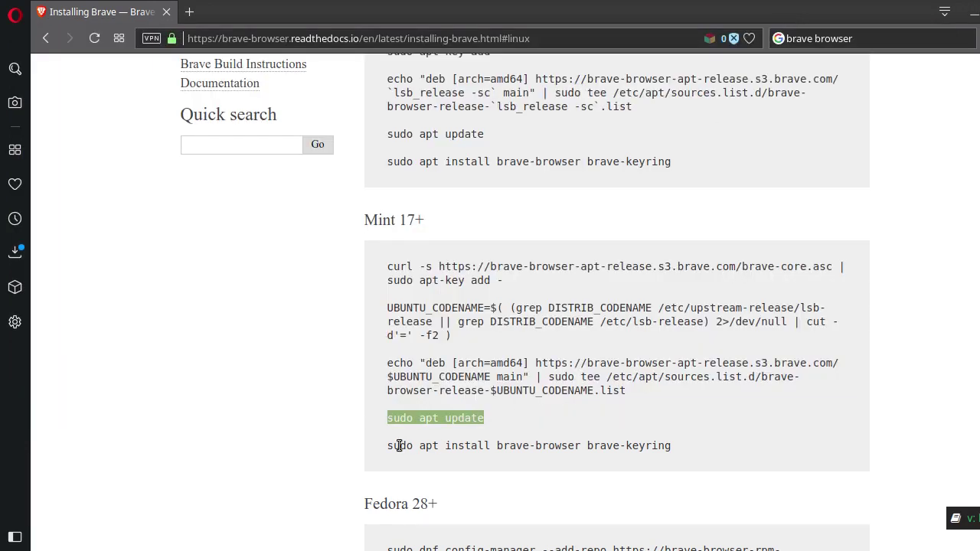
pyautogui.moveTo(388, 447); pyautogui.dragTo(760, 447)
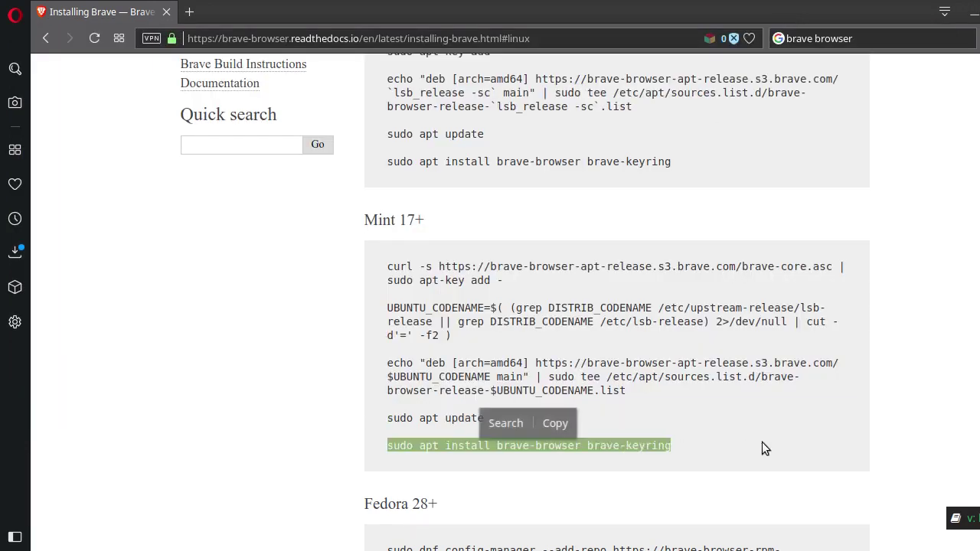
pyautogui.click(565, 423)
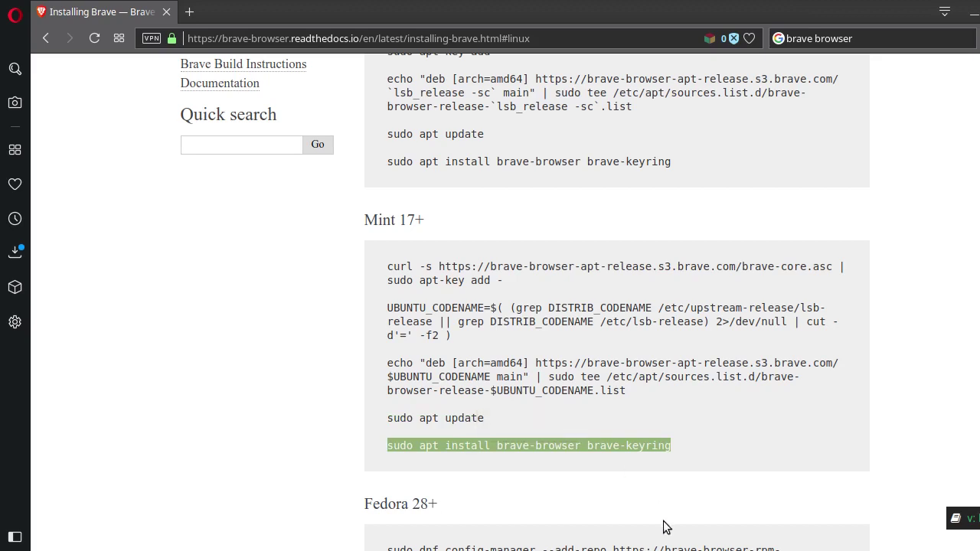
pyautogui.hotkey('alt', 'Tab')
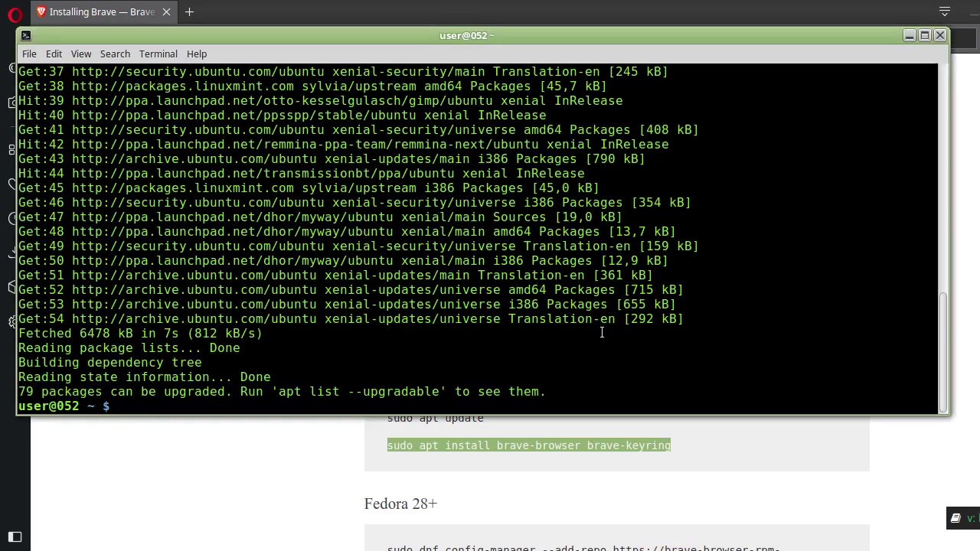
pyautogui.hotkey('ctrl', 'shift', 'v')
pyautogui.press('Return')
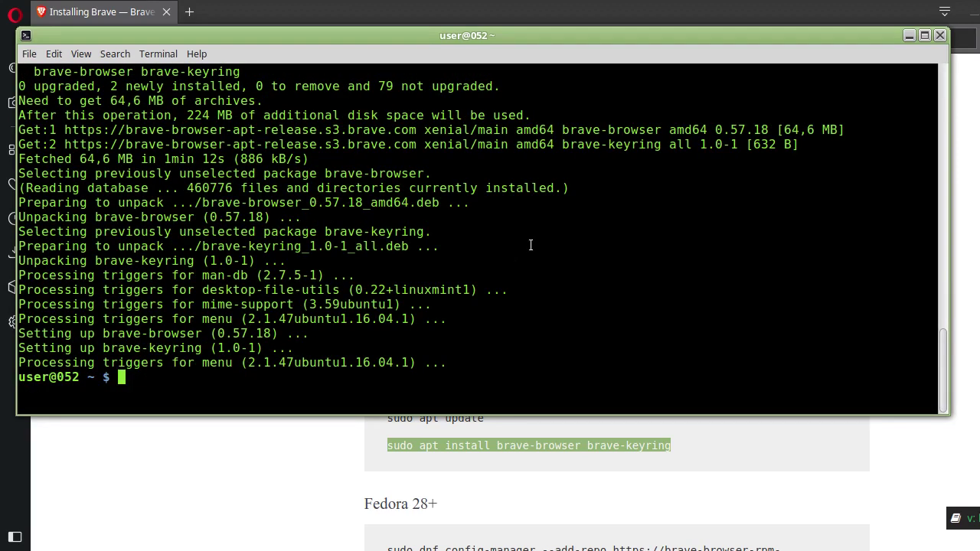
# Close the terminal window now that Brave is installed.
pyautogui.click(940, 36)
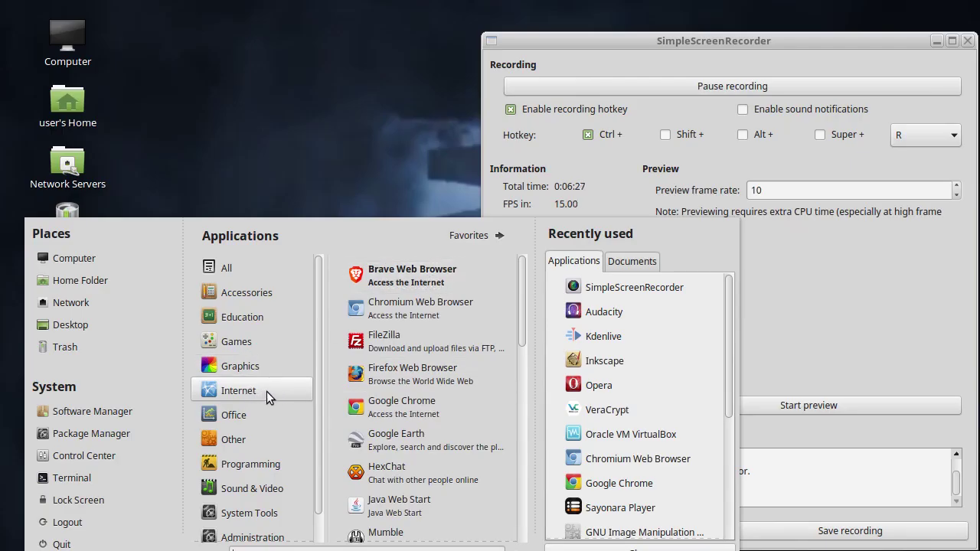
# Launch Brave Web Browser, widen its window to the screen's right edge, and start the welcome slides.
pyautogui.click(428, 275)
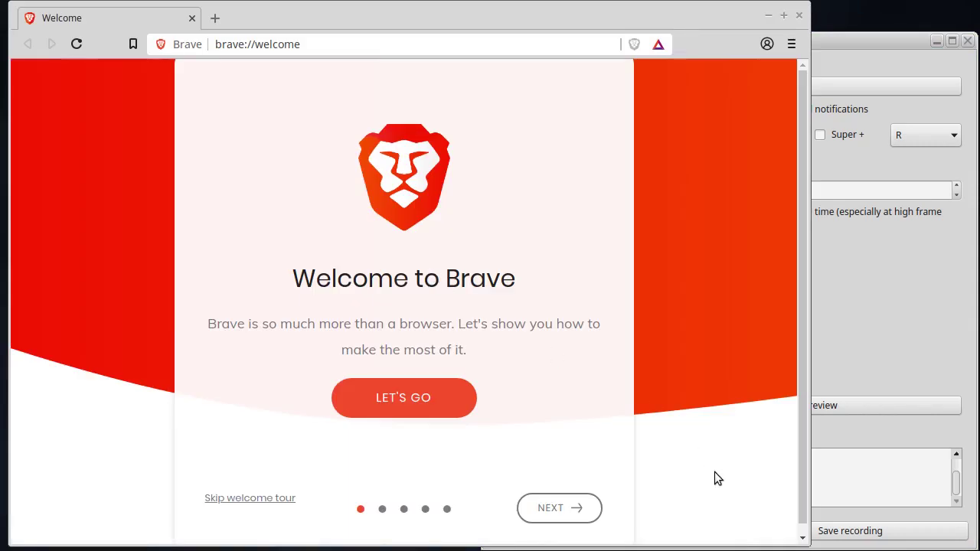
pyautogui.moveTo(803, 539); pyautogui.dragTo(968, 543)
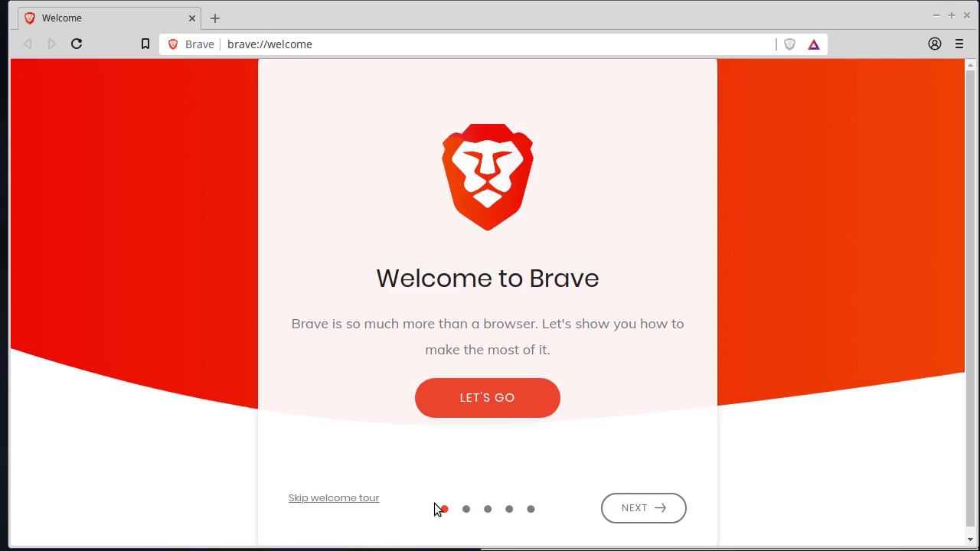
pyautogui.click(661, 524)
pyautogui.click(662, 524)
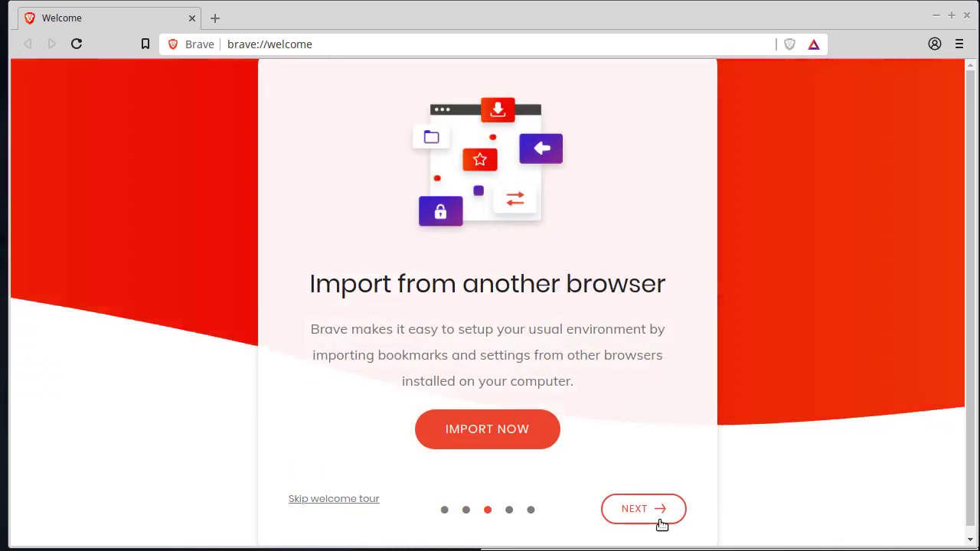
# Move past the shield settings slide to the final page and open Preferences.
pyautogui.click(661, 524)
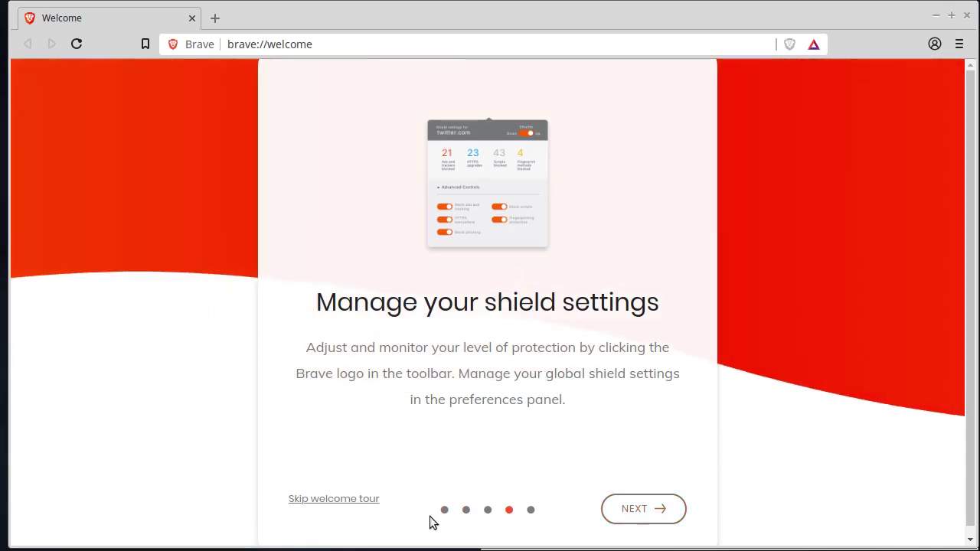
pyautogui.click(490, 511)
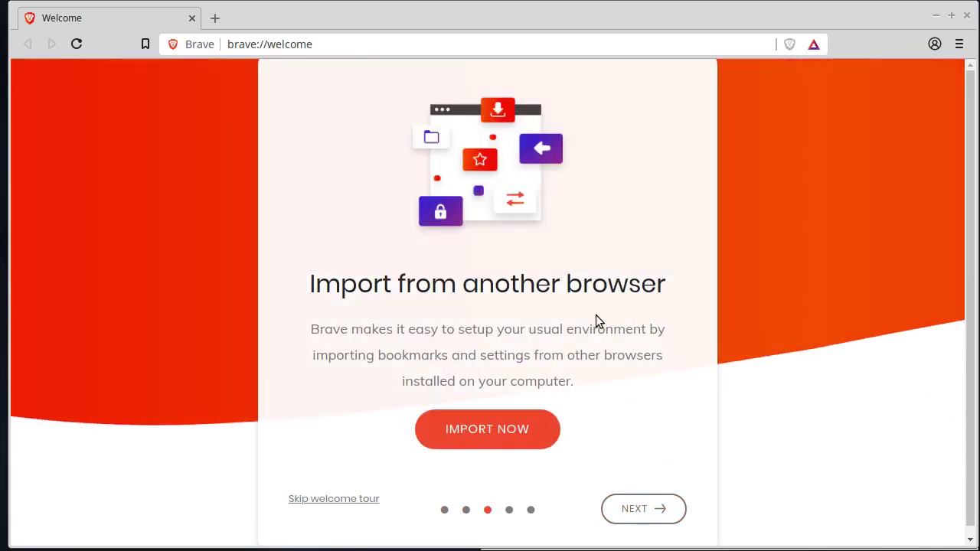
pyautogui.click(649, 508)
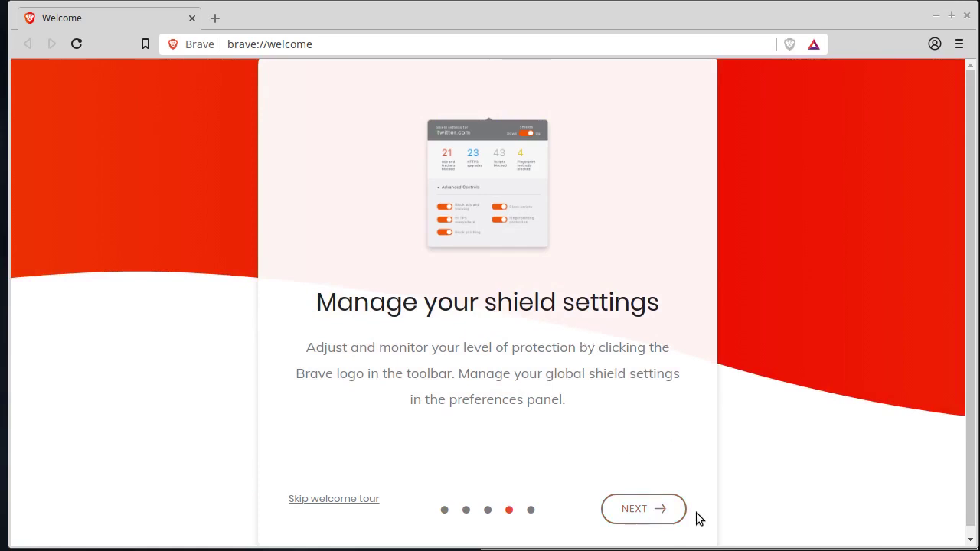
pyautogui.click(664, 509)
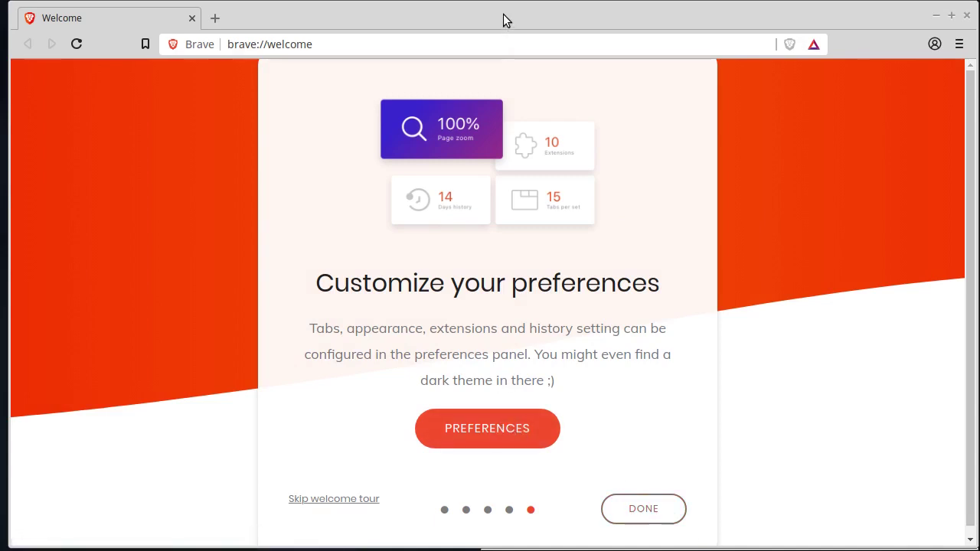
pyautogui.click(509, 419)
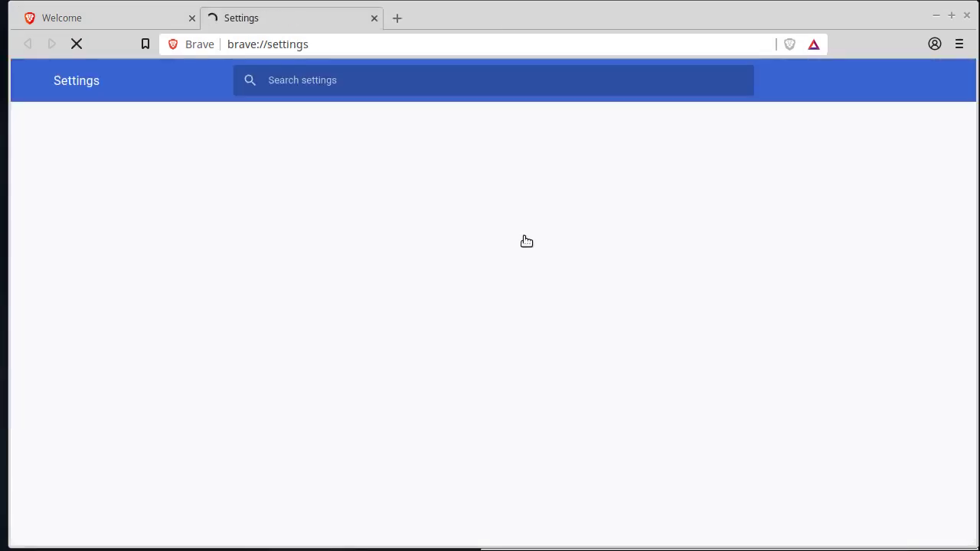
# Close the Welcome tab and turn off password saving and Auto Sign-in.
pyautogui.click(192, 18)
pyautogui.click(354, 222)
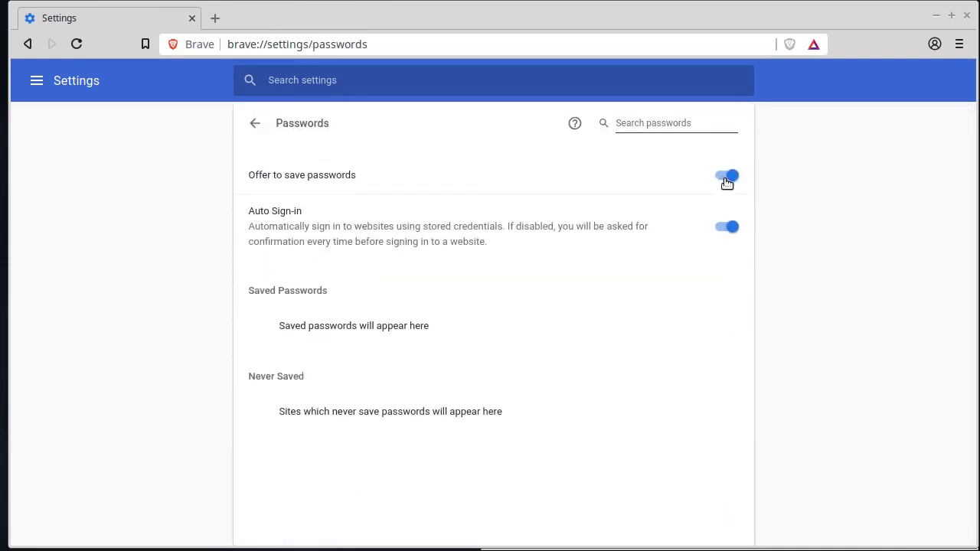
pyautogui.click(726, 178)
pyautogui.click(725, 229)
pyautogui.click(254, 124)
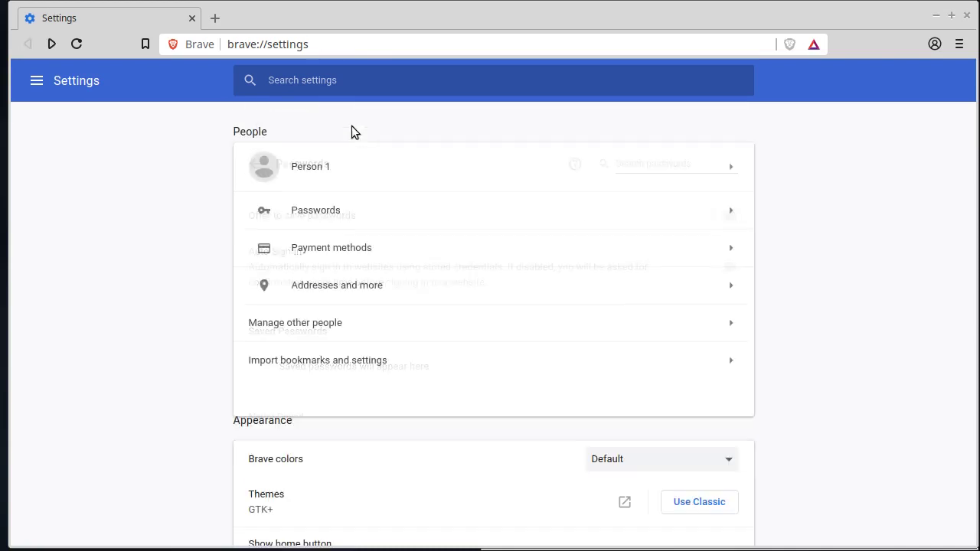
# Turn off saving and filling of payment methods and addresses.
pyautogui.click(364, 259)
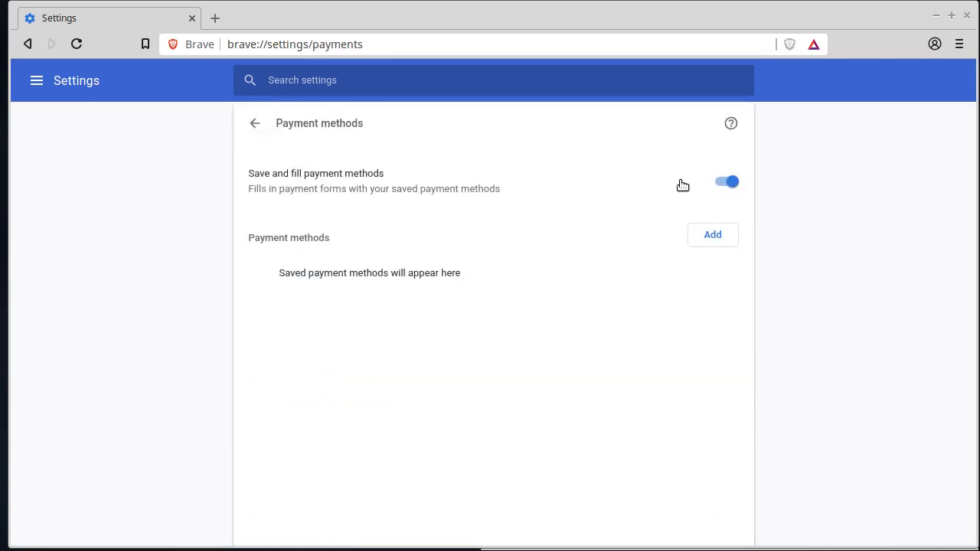
pyautogui.click(732, 185)
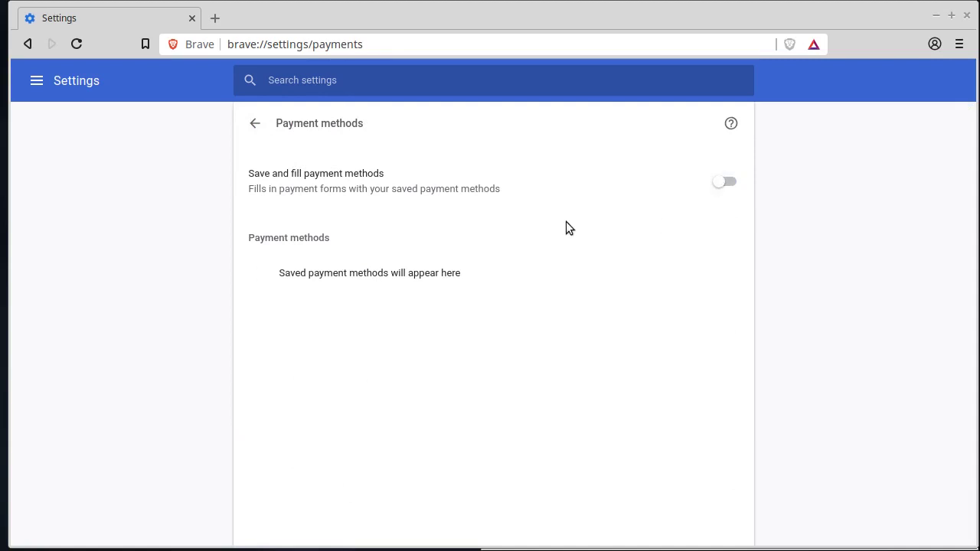
pyautogui.click(252, 124)
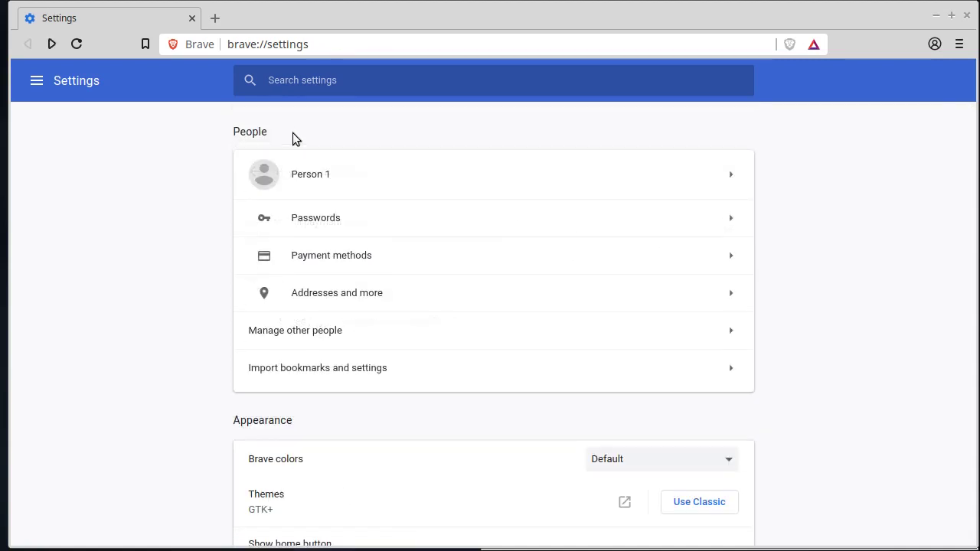
pyautogui.click(341, 302)
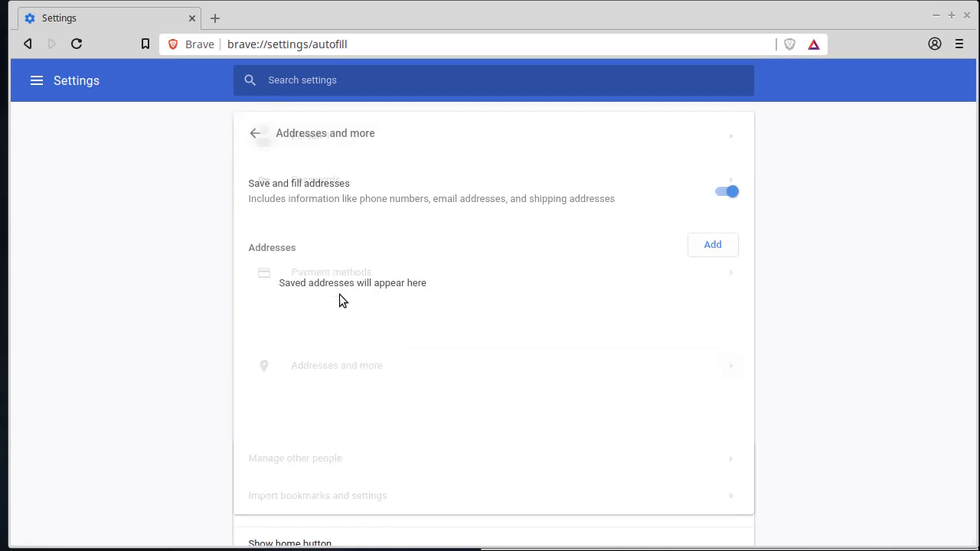
pyautogui.click(716, 186)
pyautogui.click(255, 121)
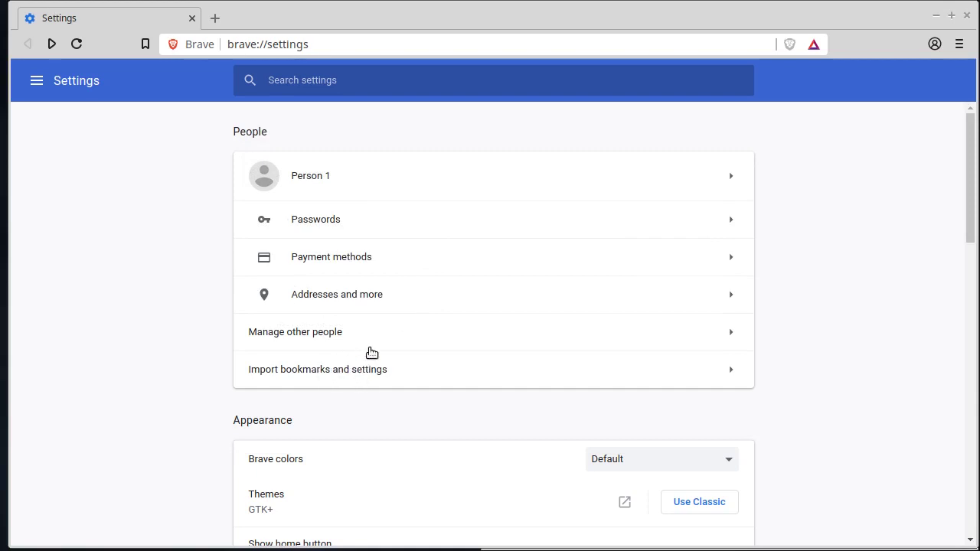
# Enable the home button opening the New Tab page and the wide location bar.
pyautogui.scroll(-4, 364, 345)
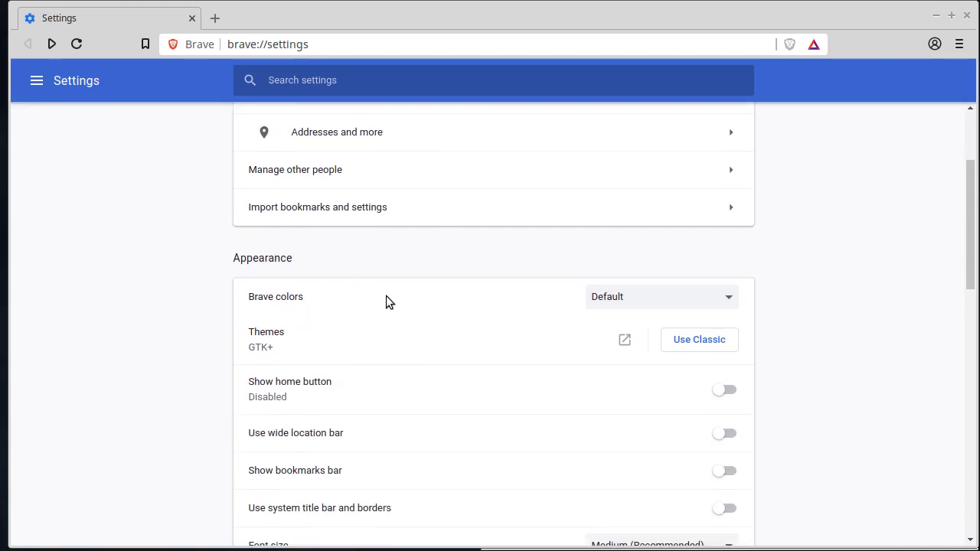
pyautogui.scroll(-2, 383, 299)
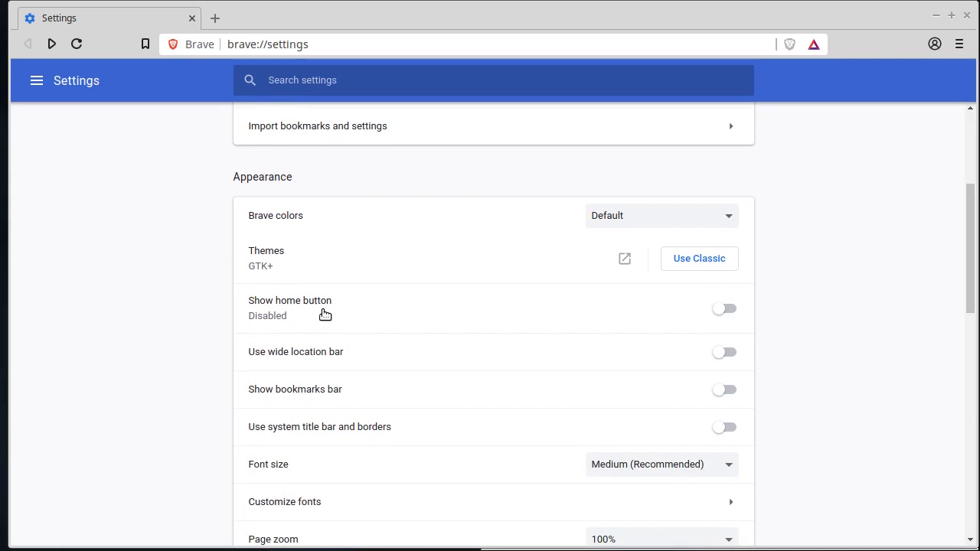
pyautogui.click(723, 310)
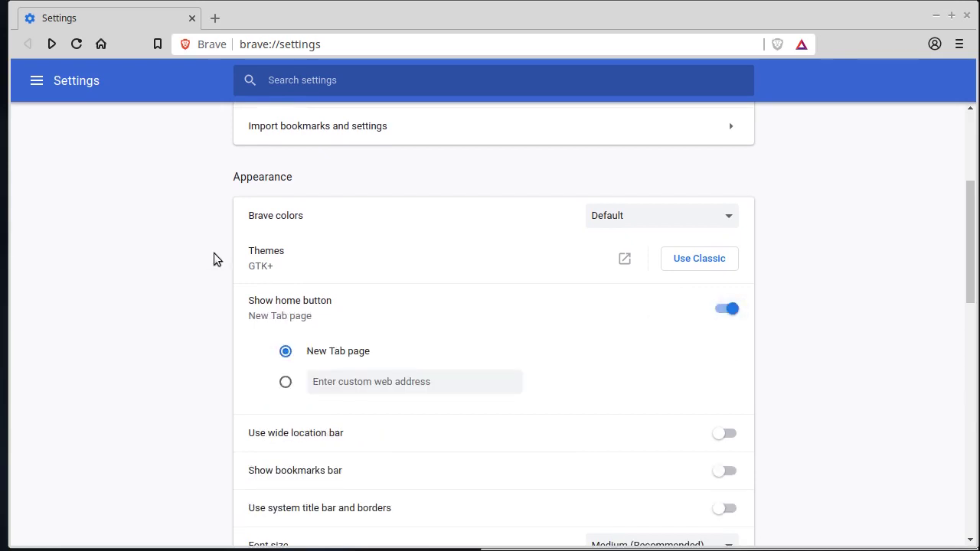
pyautogui.scroll(-2, 732, 354)
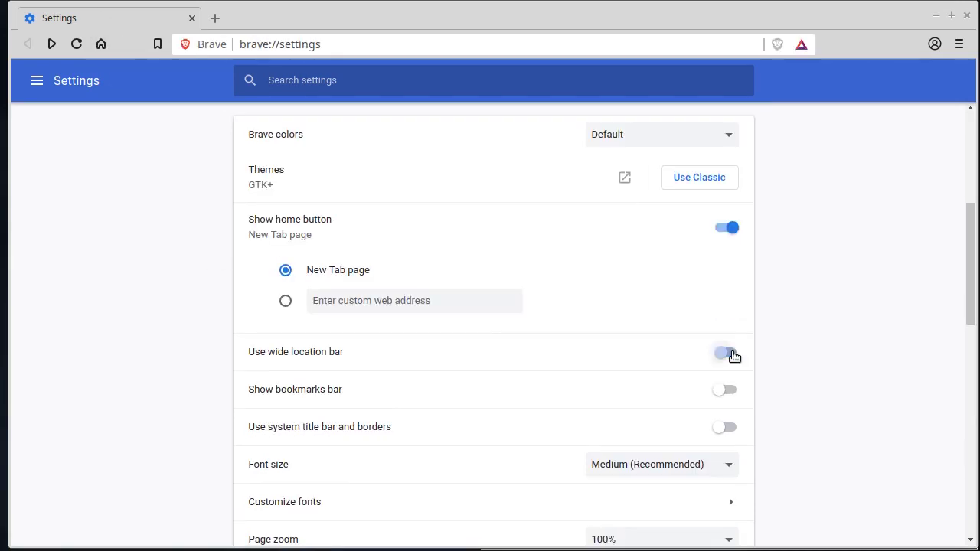
pyautogui.click(727, 353)
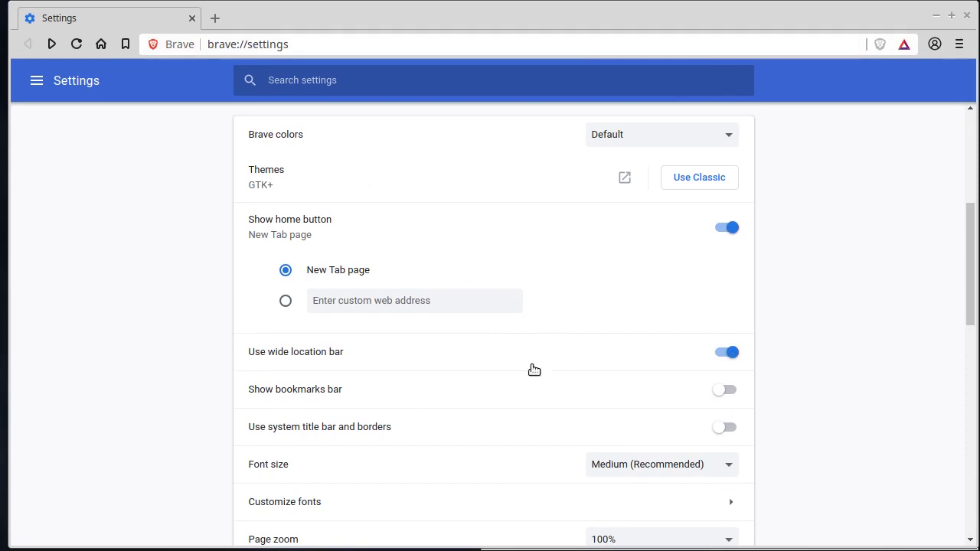
# Try the bookmarks bar and system title bar, leaving both turned off.
pyautogui.click(725, 390)
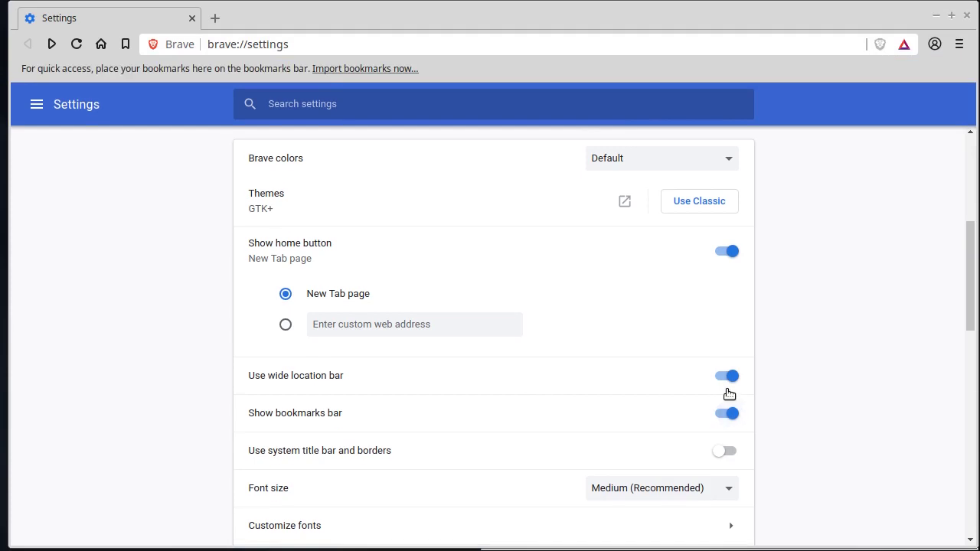
pyautogui.click(731, 414)
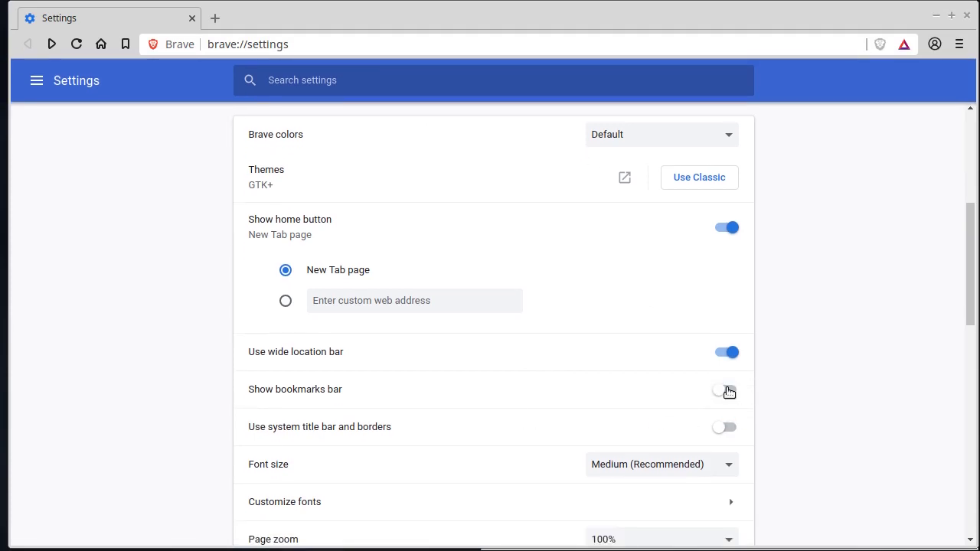
pyautogui.click(725, 390)
pyautogui.click(731, 414)
pyautogui.click(728, 429)
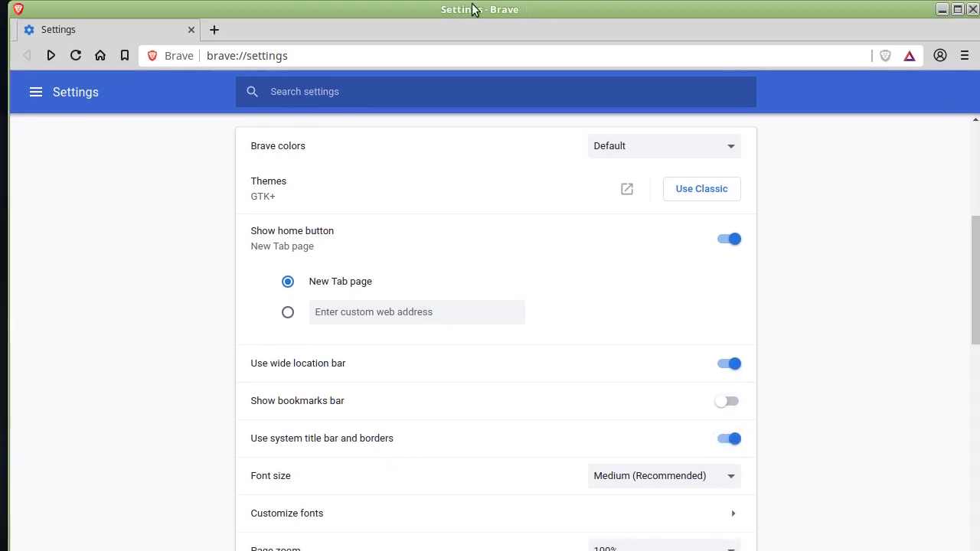
pyautogui.click(727, 439)
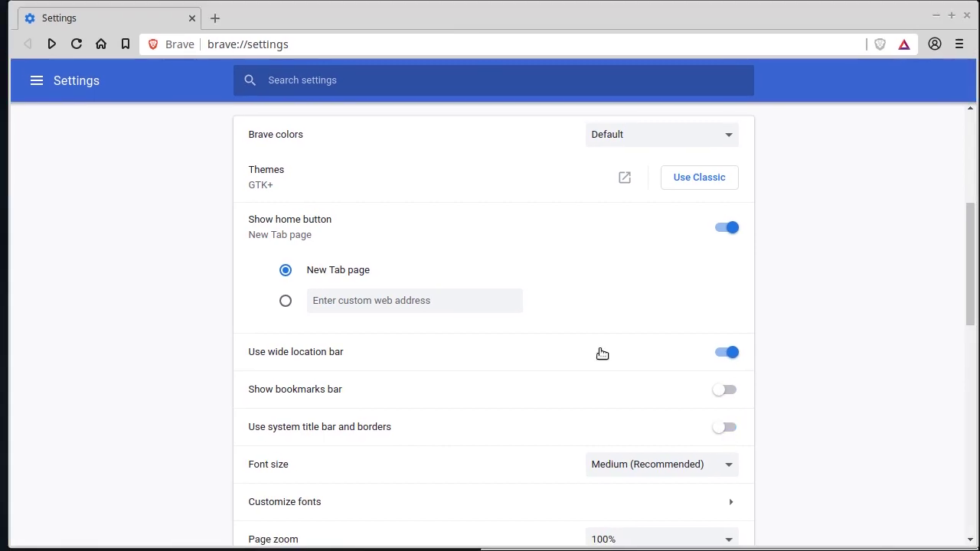
pyautogui.scroll(-3, 482, 344)
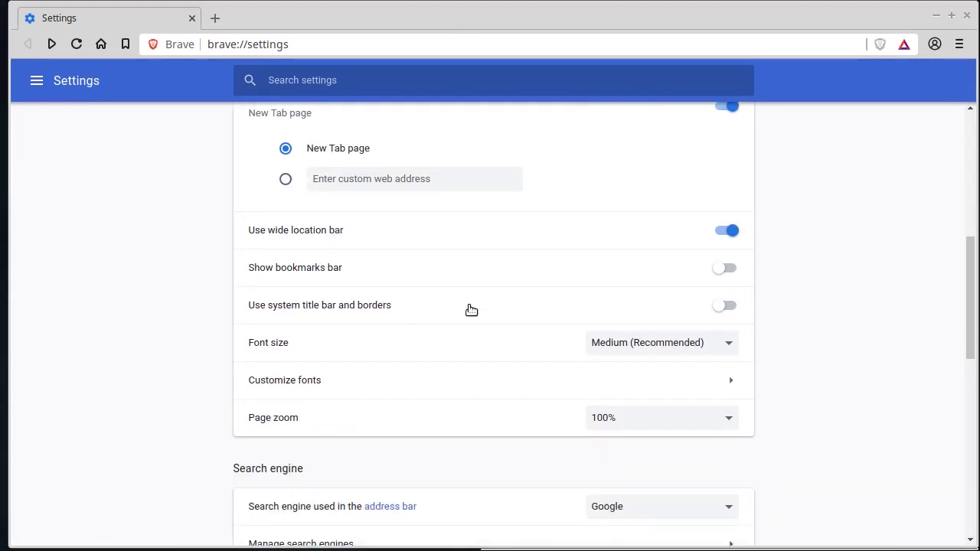
pyautogui.scroll(-1, 469, 310)
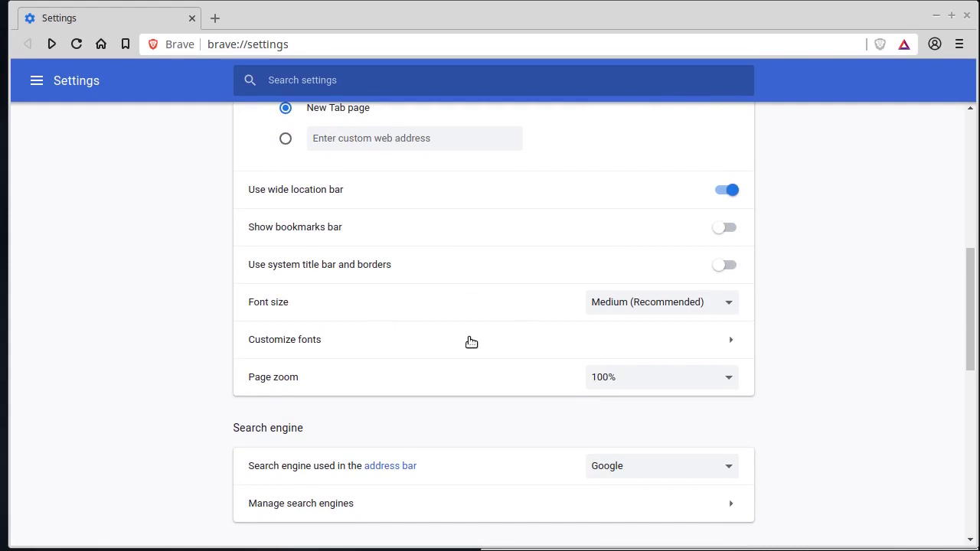
pyautogui.scroll(-2, 535, 321)
pyautogui.scroll(-2, 489, 302)
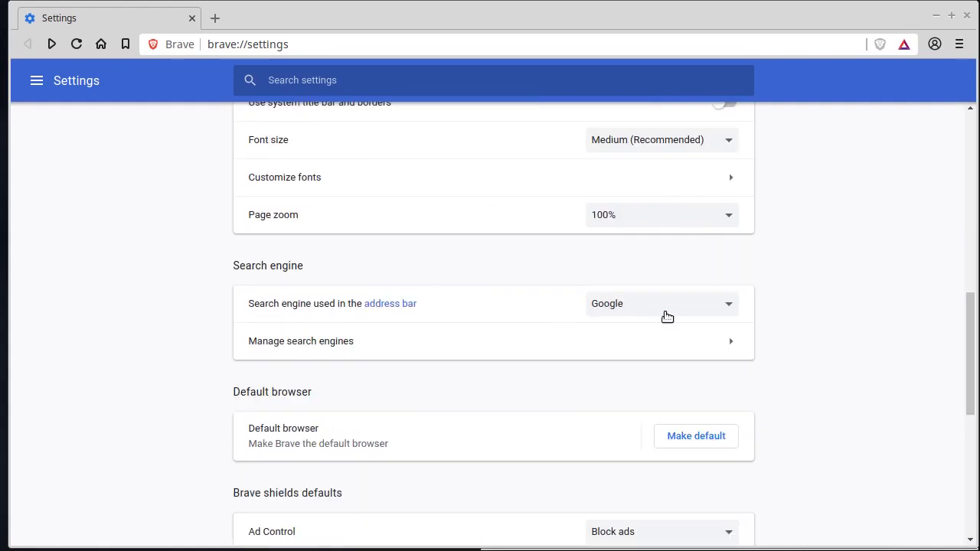
pyautogui.click(527, 349)
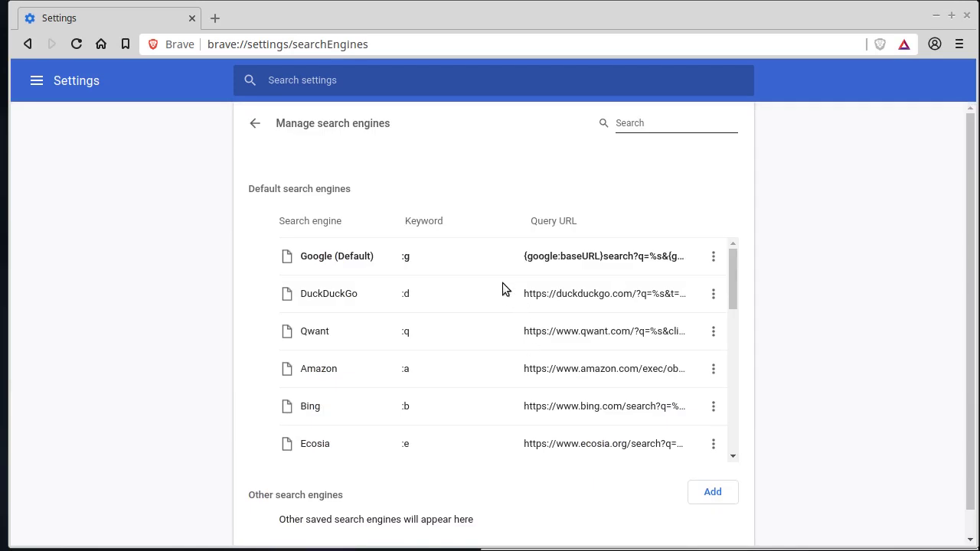
pyautogui.scroll(-4, 502, 285)
pyautogui.scroll(-2, 505, 289)
pyautogui.scroll(3, 502, 290)
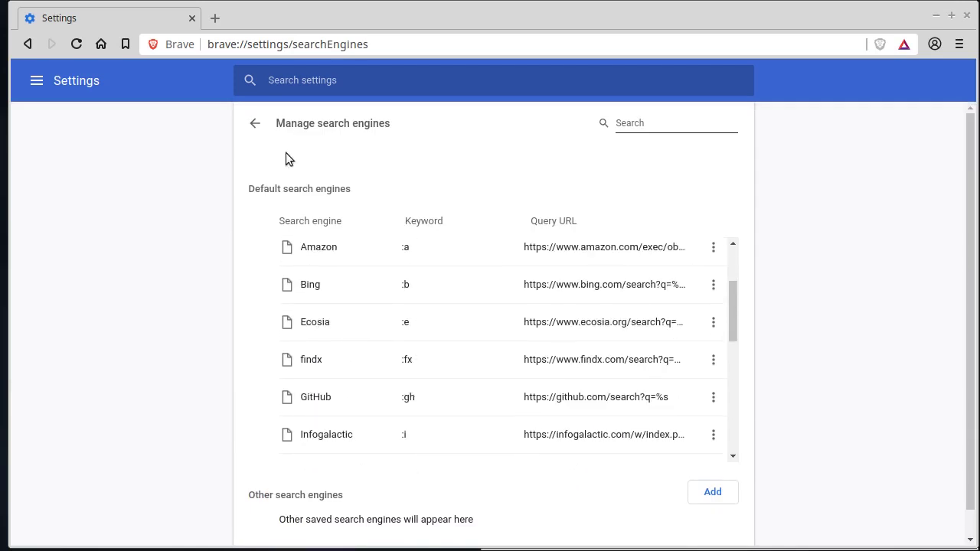
pyautogui.click(254, 127)
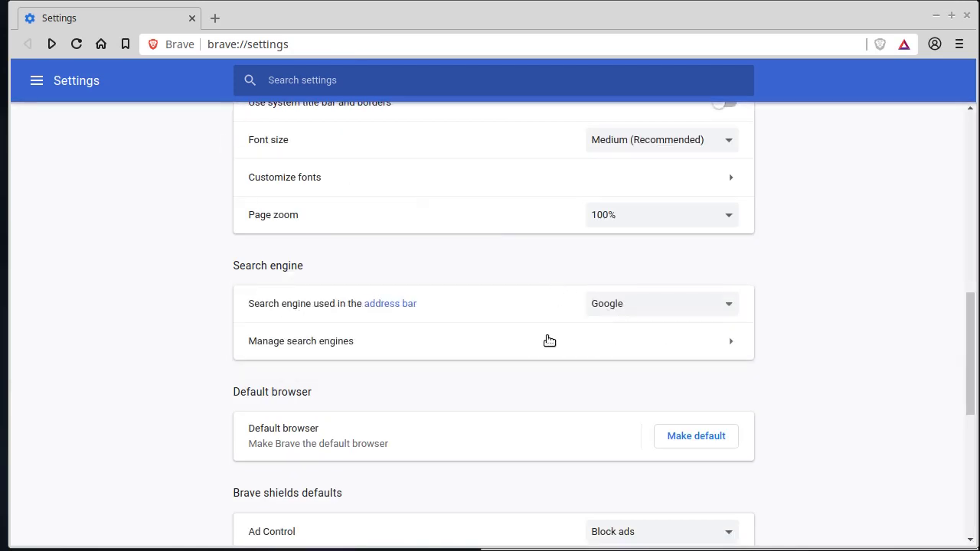
pyautogui.scroll(-2, 549, 339)
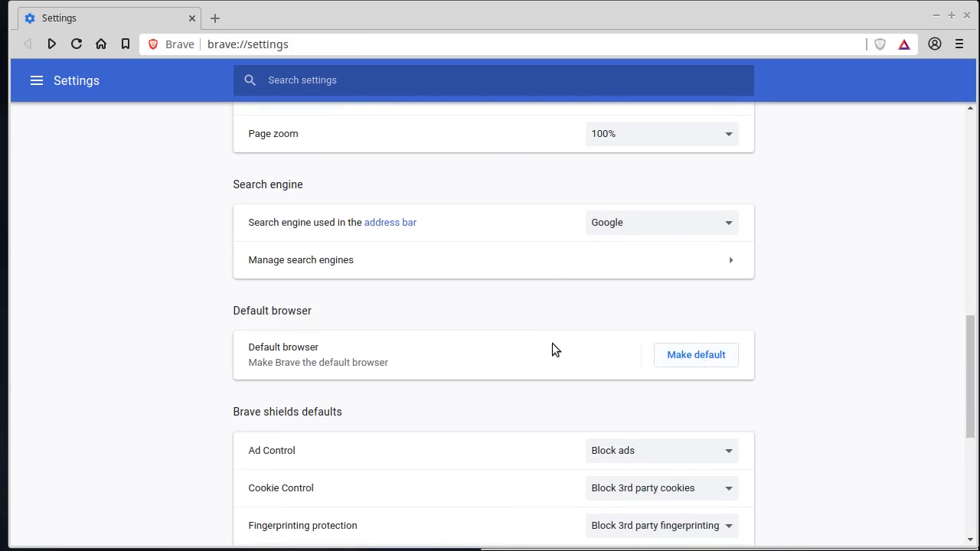
pyautogui.scroll(-4, 542, 339)
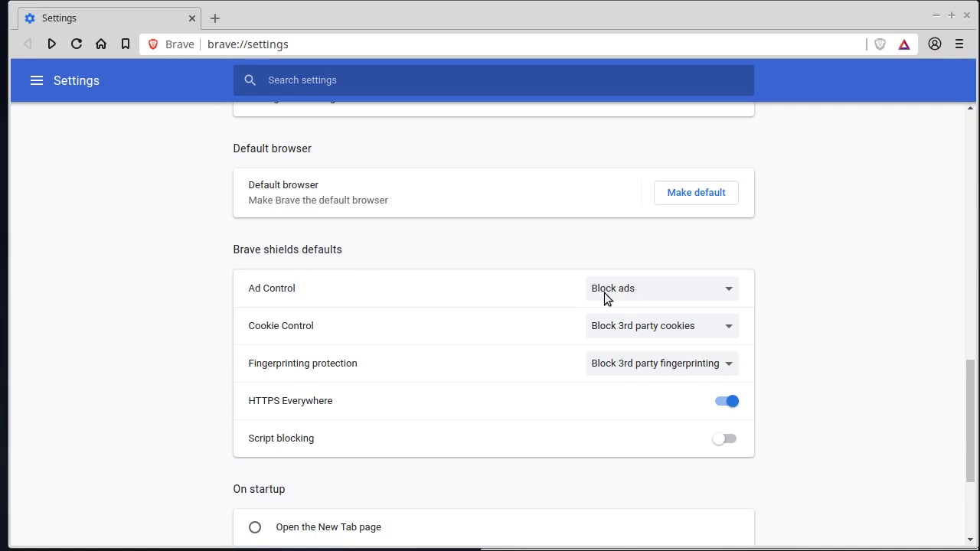
# Keep ads and third-party cookies blocked in the shields defaults.
pyautogui.click(661, 294)
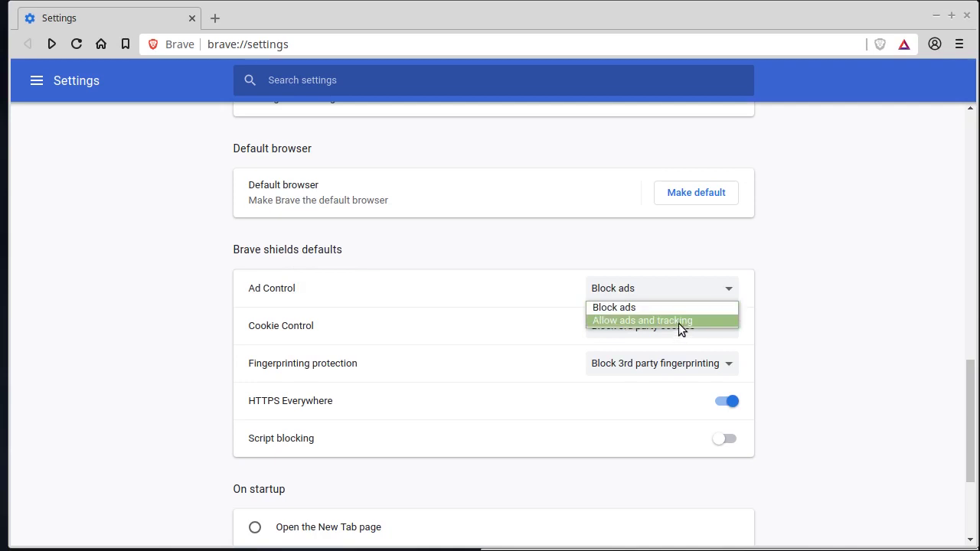
pyautogui.click(676, 310)
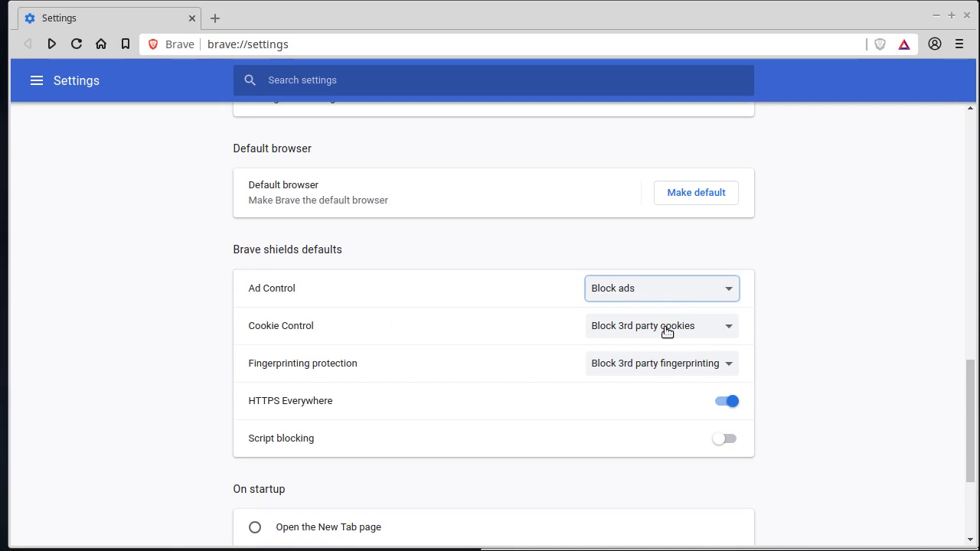
pyautogui.click(666, 330)
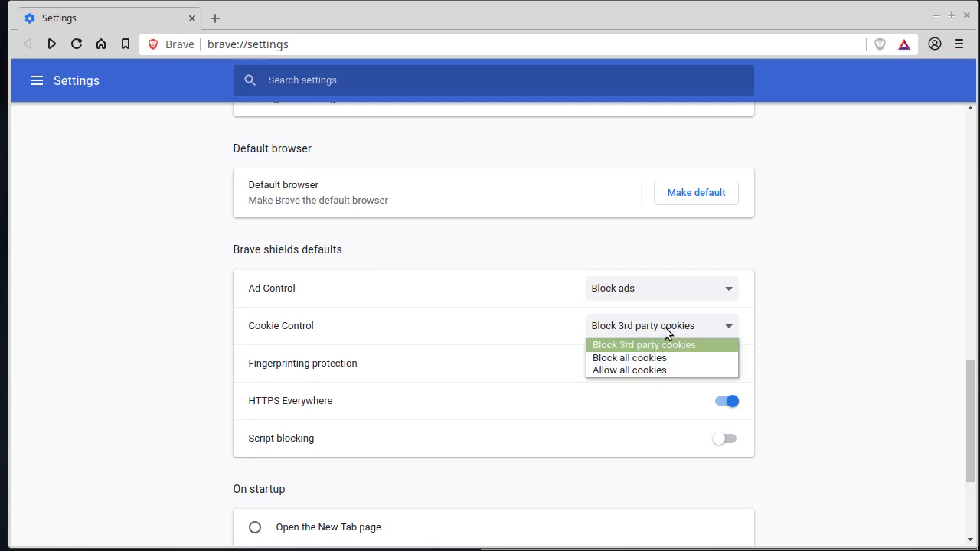
pyautogui.click(688, 329)
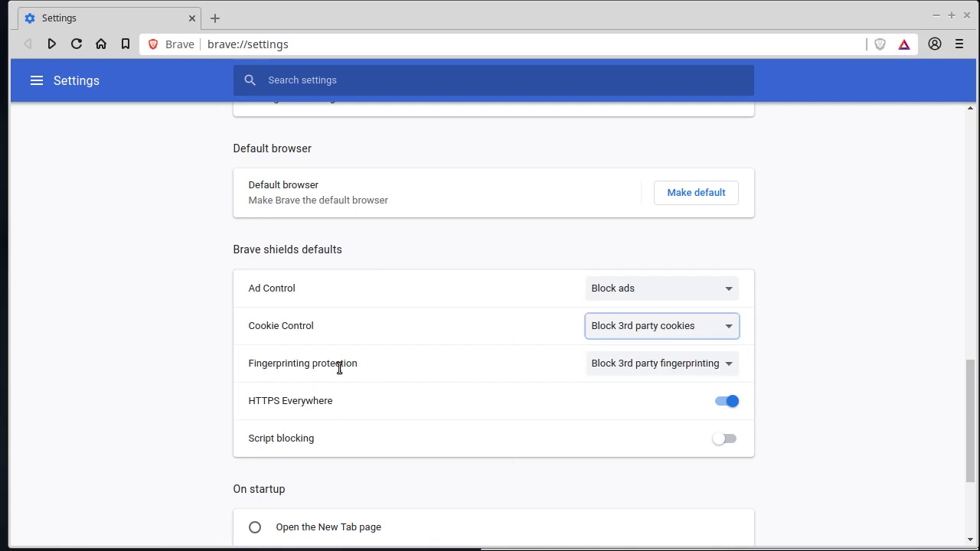
# Set fingerprinting protection to Block all fingerprinting and leave script blocking off.
pyautogui.click(660, 367)
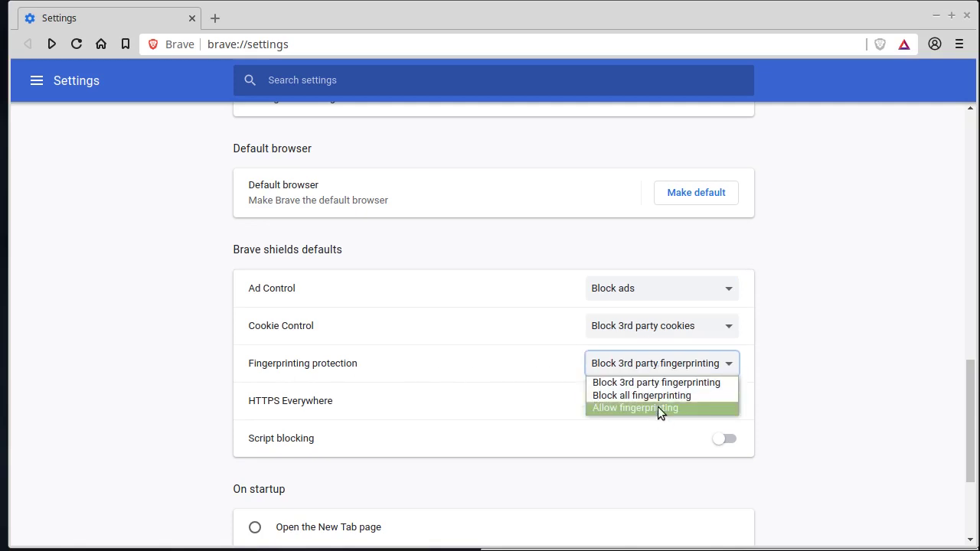
pyautogui.click(658, 396)
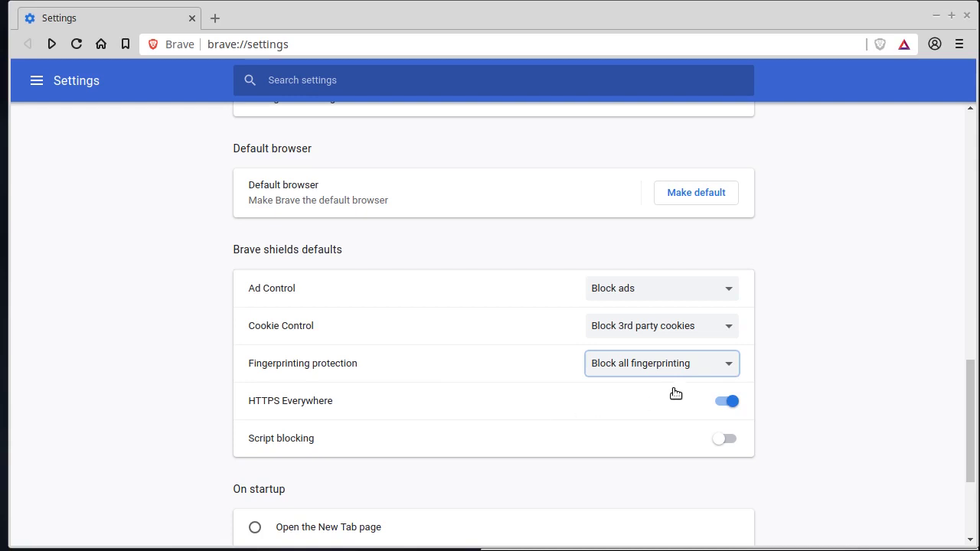
pyautogui.click(722, 440)
pyautogui.click(723, 440)
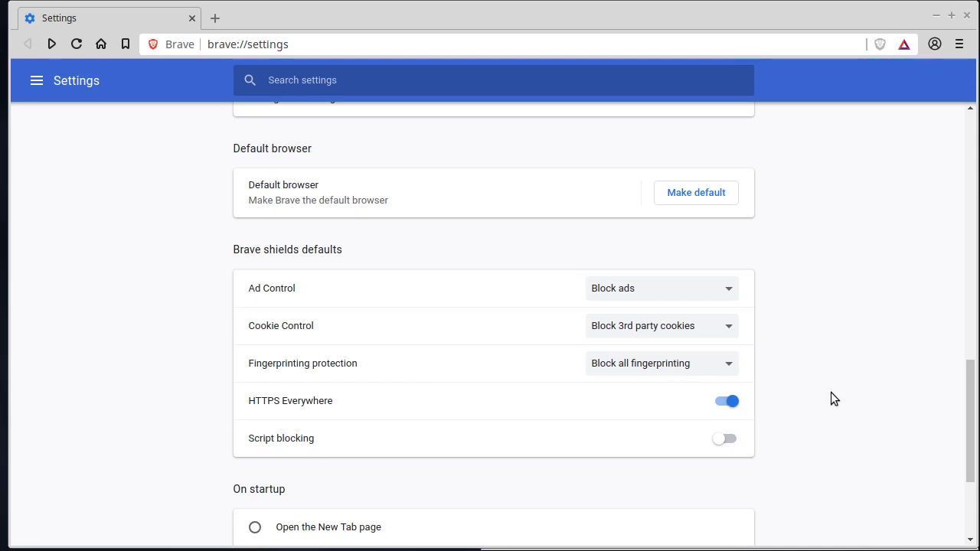
# Switch On startup from specific pages to 'Open the New Tab page' and expand Advanced settings.
pyautogui.scroll(-5, 830, 392)
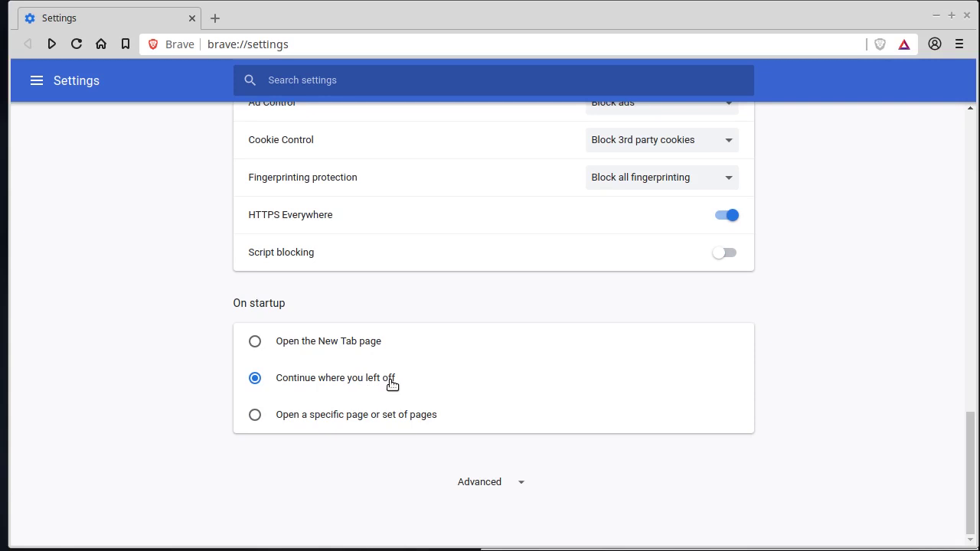
pyautogui.click(255, 415)
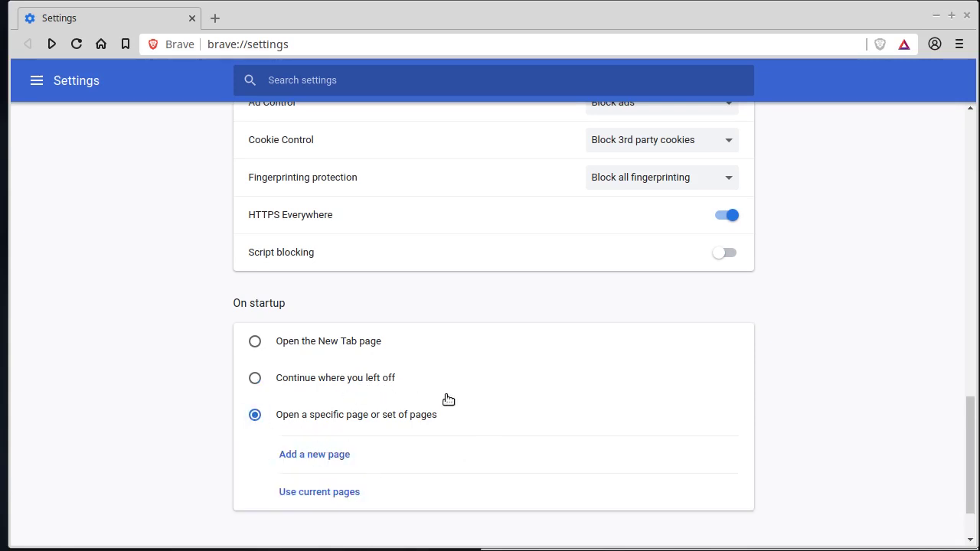
pyautogui.click(253, 342)
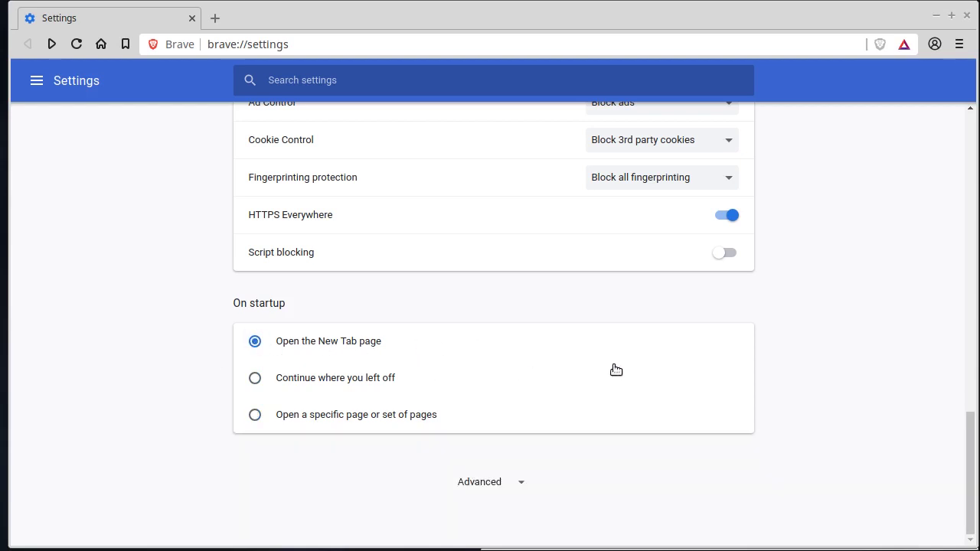
pyautogui.click(479, 482)
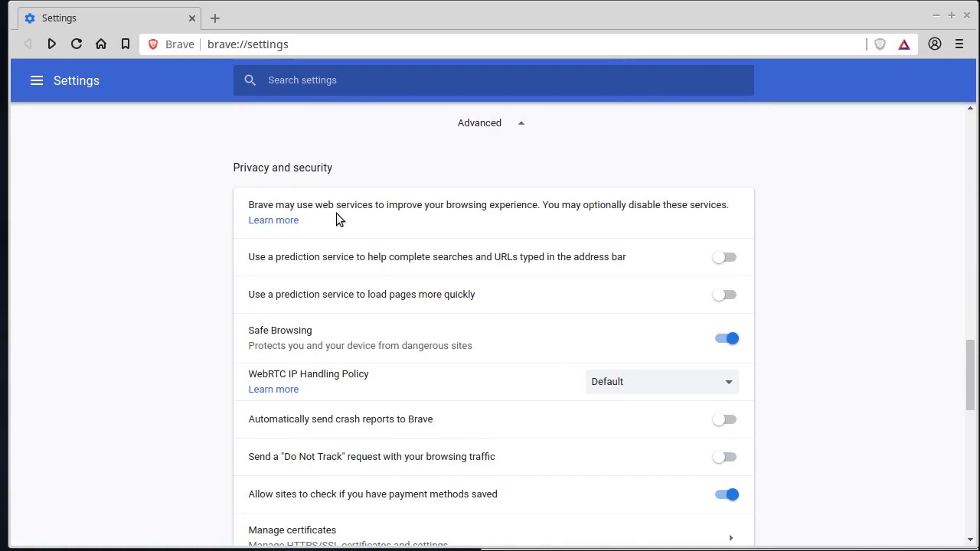
# Enable both prediction options and set WebRTC IP Handling Policy to Disable non-proxied UDP.
pyautogui.click(726, 259)
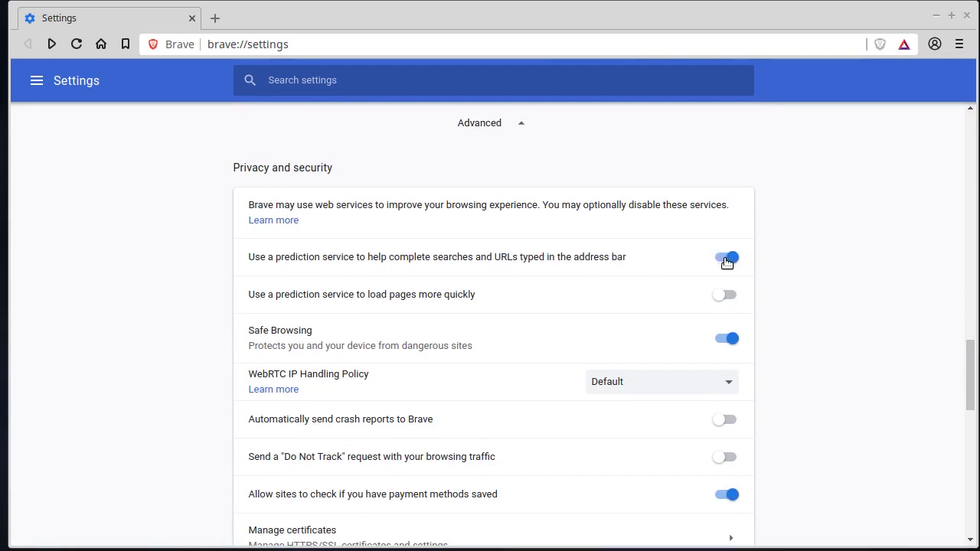
pyautogui.click(723, 296)
pyautogui.scroll(-3, 459, 306)
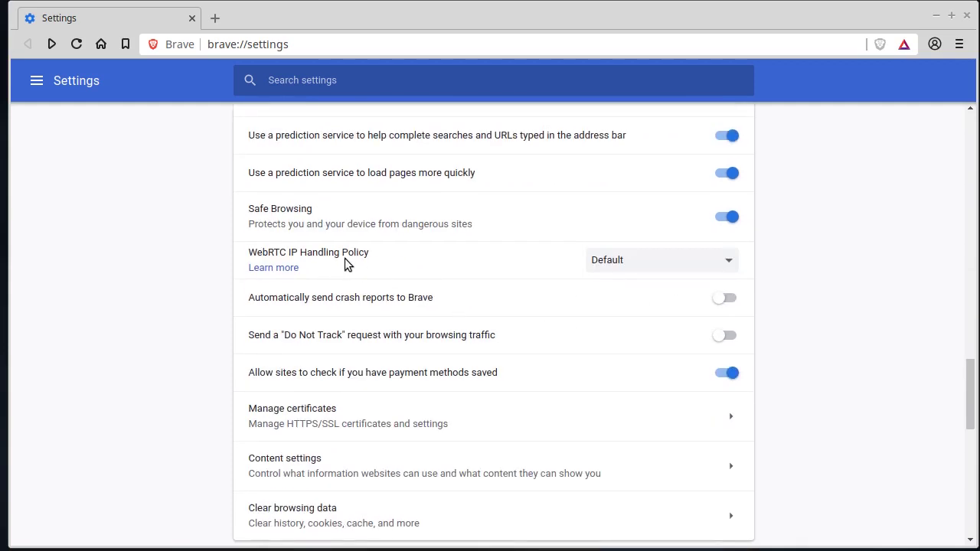
pyautogui.click(680, 262)
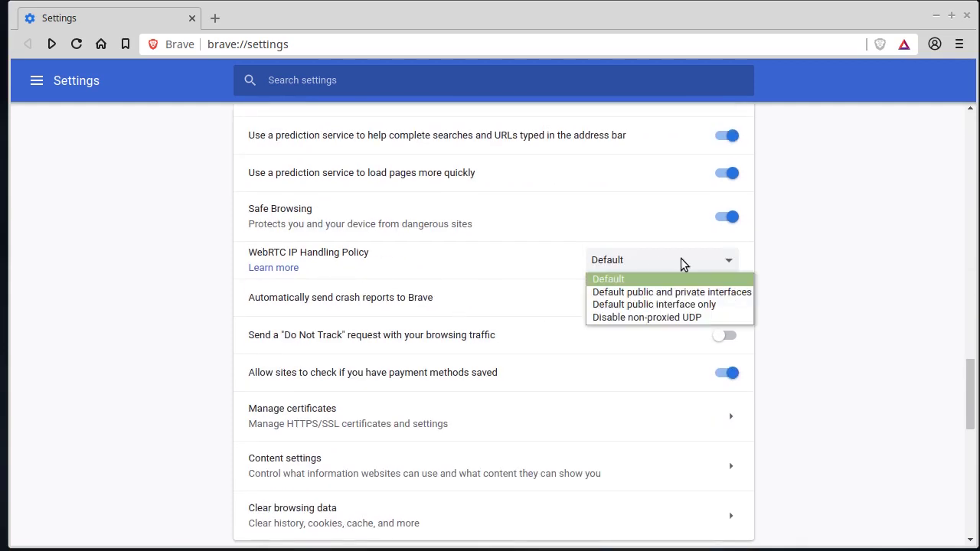
pyautogui.click(669, 319)
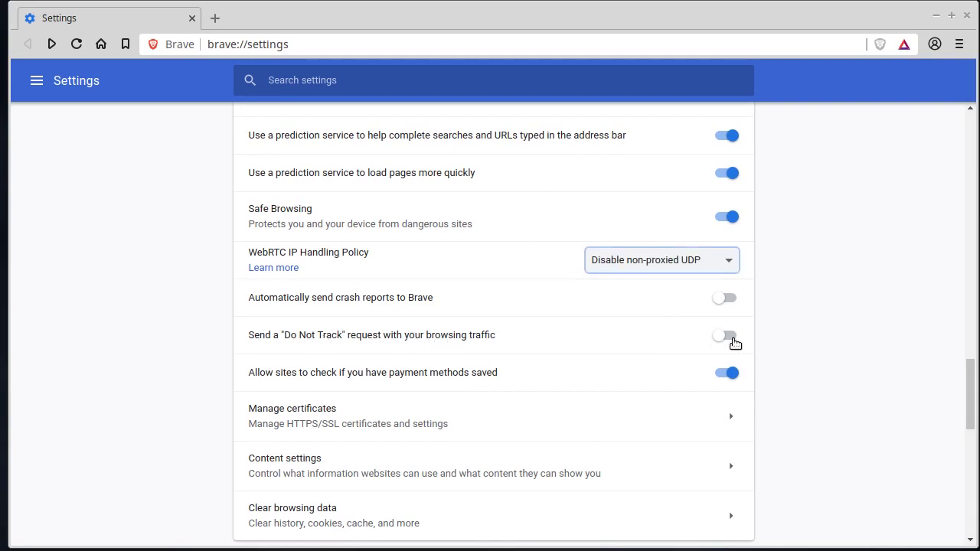
# Turn on confirmed Do Not Track requests and stop sites checking for payment methods.
pyautogui.click(726, 338)
pyautogui.click(620, 385)
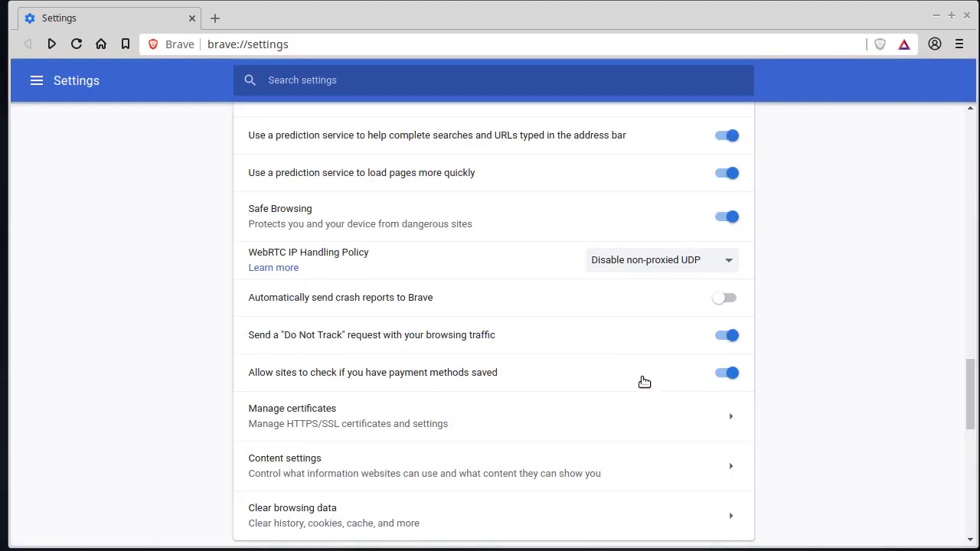
pyautogui.scroll(-2, 615, 350)
pyautogui.click(724, 291)
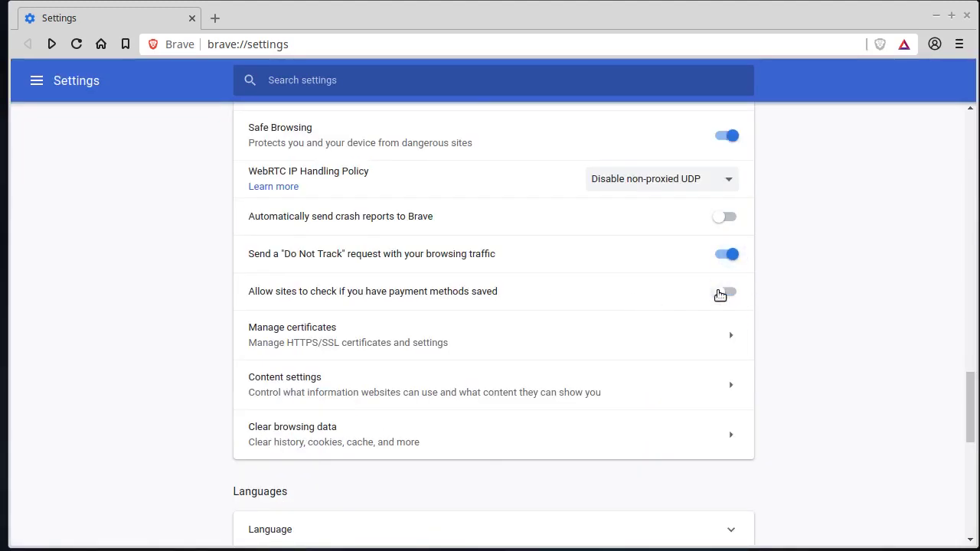
# In Content settings, block location, camera and notifications access for all sites.
pyautogui.scroll(-2, 391, 337)
pyautogui.click(385, 306)
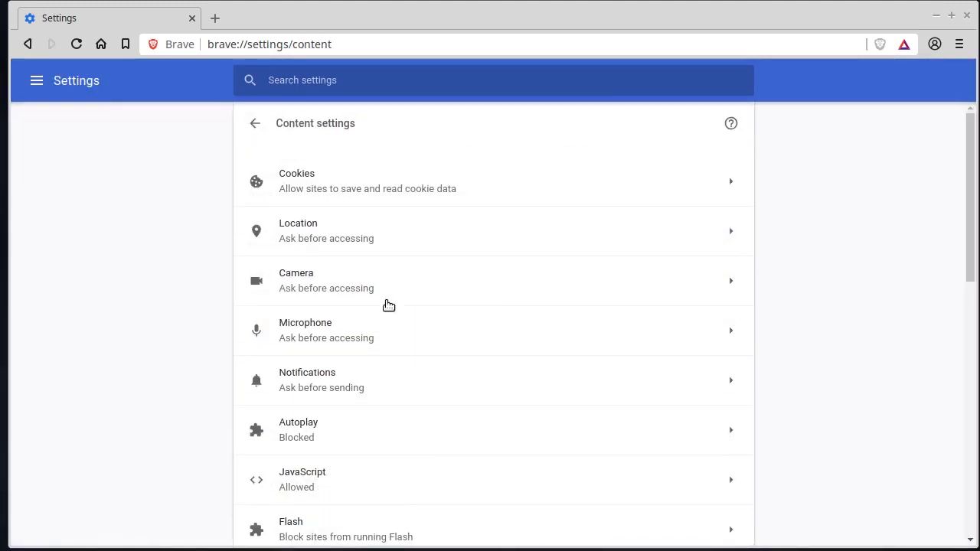
pyautogui.click(333, 233)
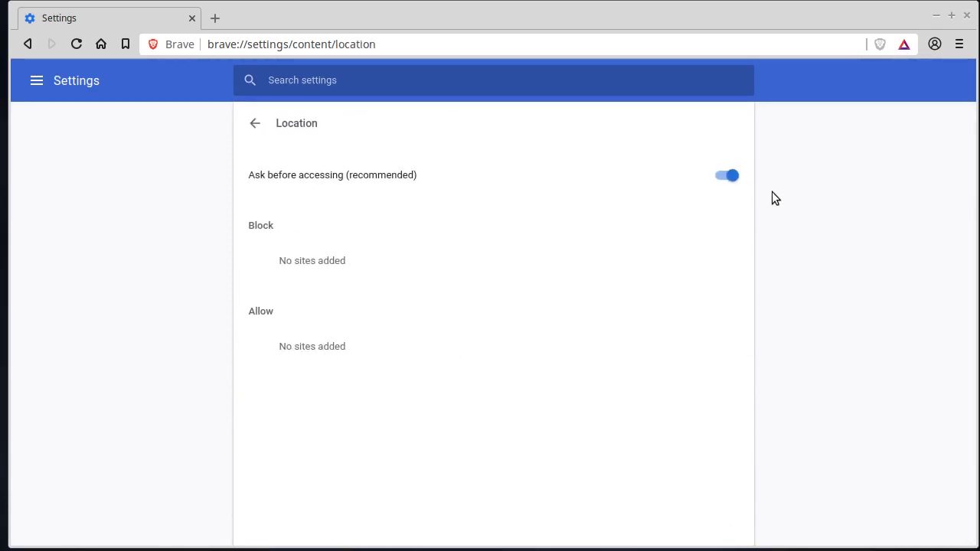
pyautogui.click(727, 175)
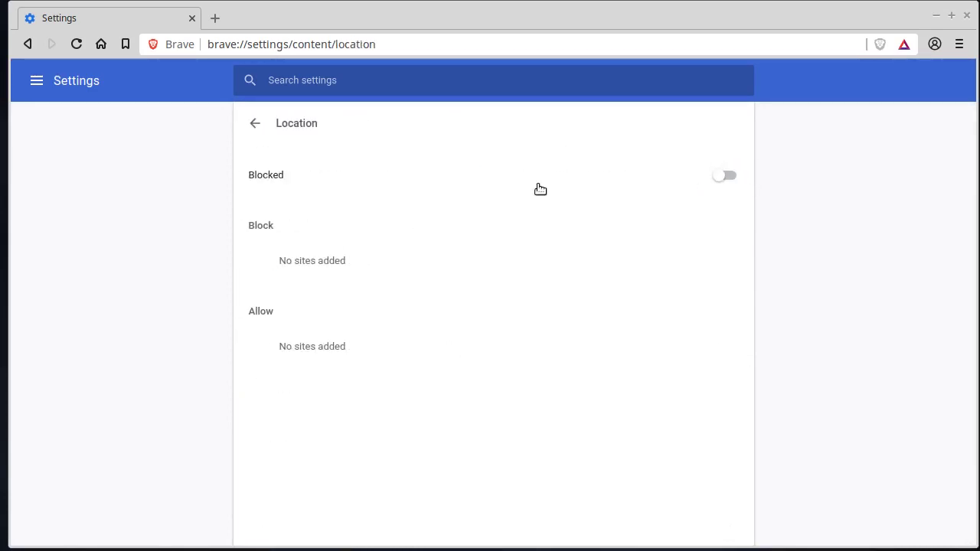
pyautogui.click(257, 125)
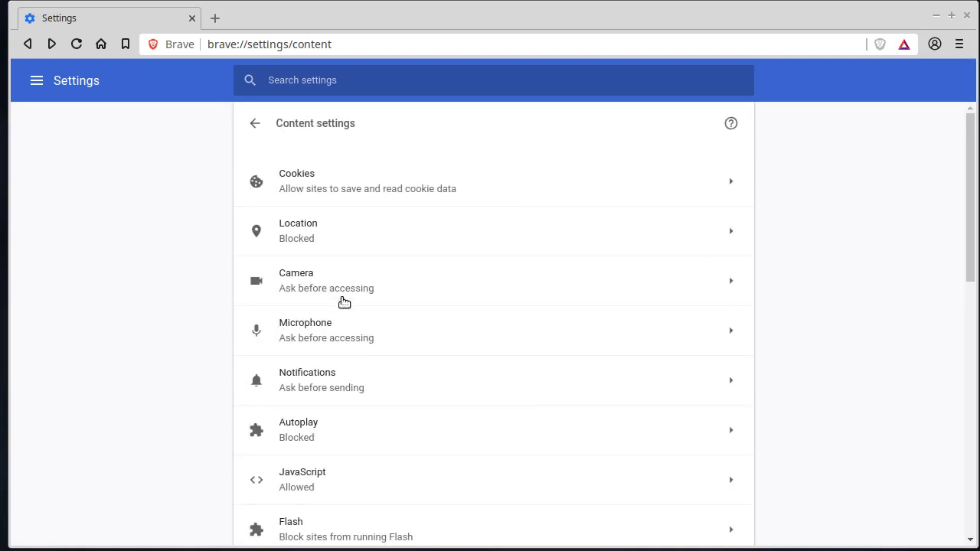
pyautogui.click(715, 291)
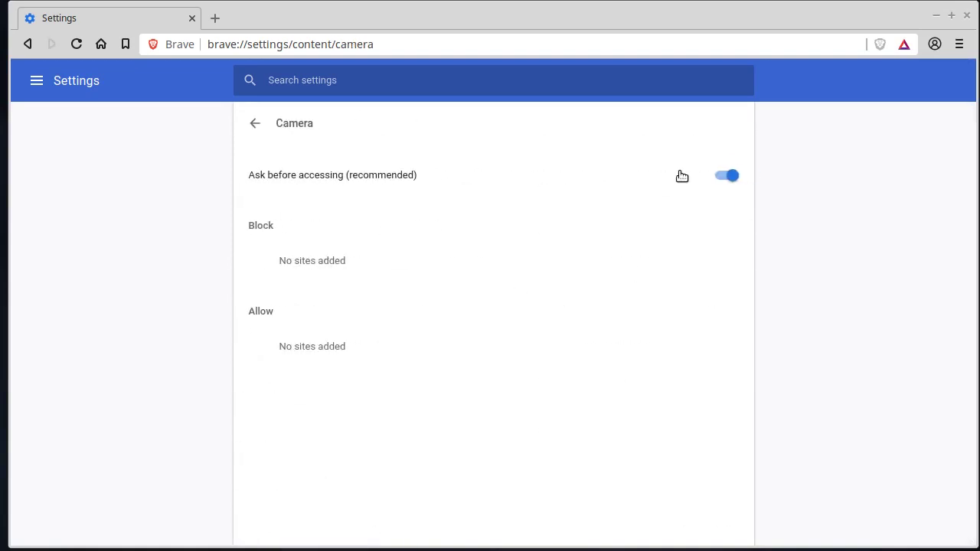
pyautogui.click(728, 175)
pyautogui.click(256, 125)
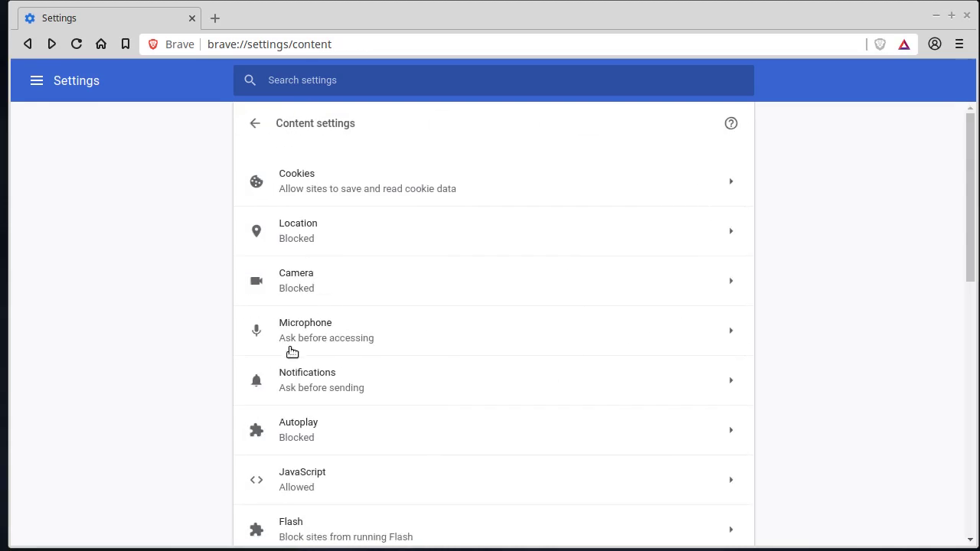
pyautogui.scroll(-3, 357, 311)
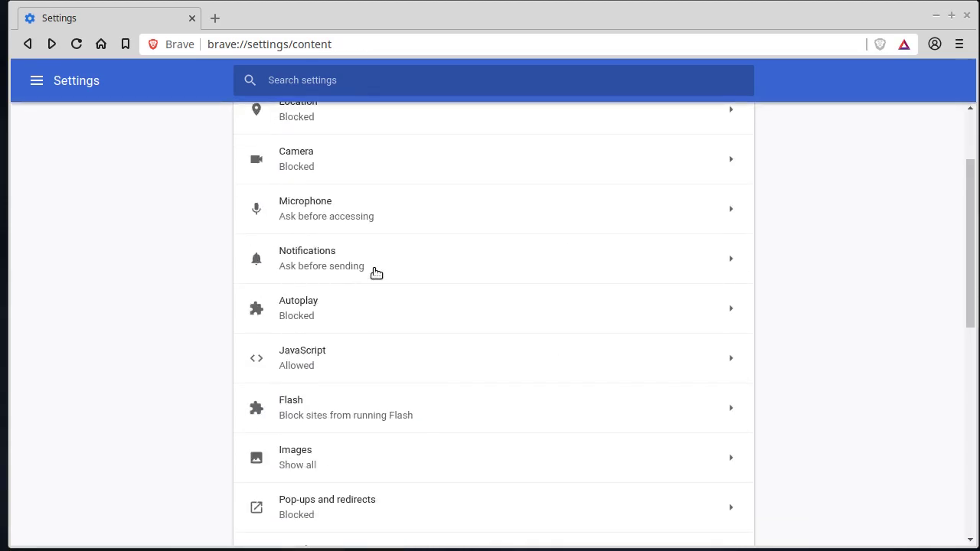
pyautogui.click(384, 267)
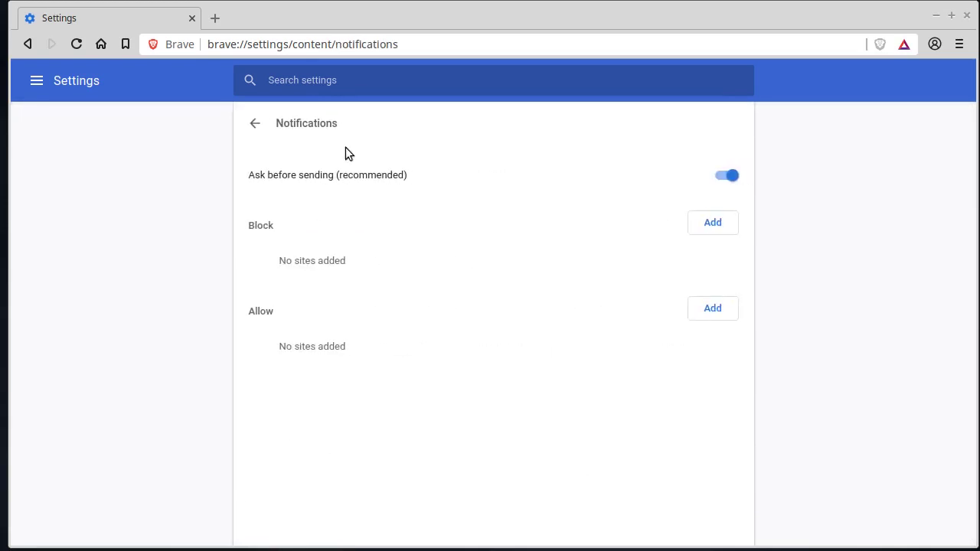
pyautogui.click(730, 177)
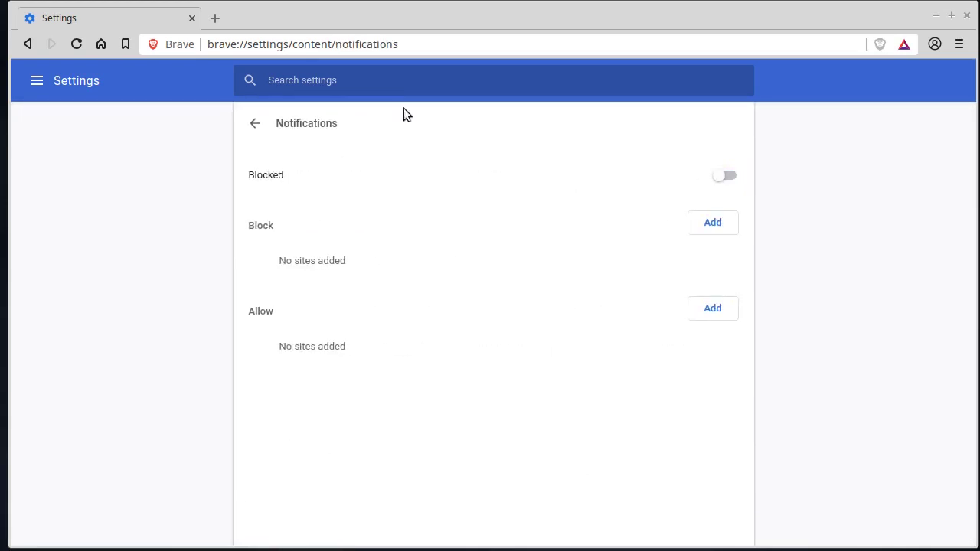
pyautogui.click(255, 126)
# Set Flash to 'Ask first' and go back to the main Settings page.
pyautogui.click(540, 244)
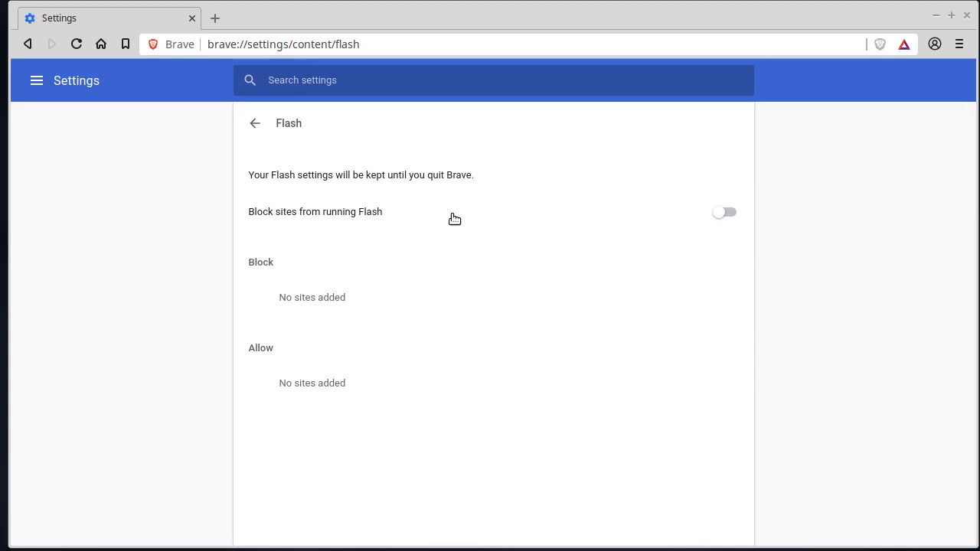
pyautogui.click(727, 216)
pyautogui.click(728, 217)
pyautogui.click(728, 222)
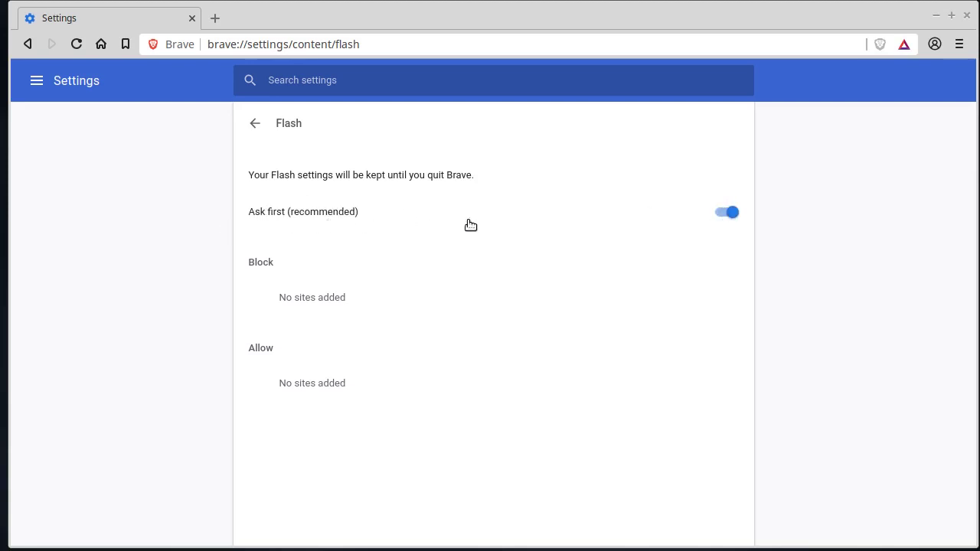
pyautogui.click(257, 123)
pyautogui.scroll(-4, 437, 405)
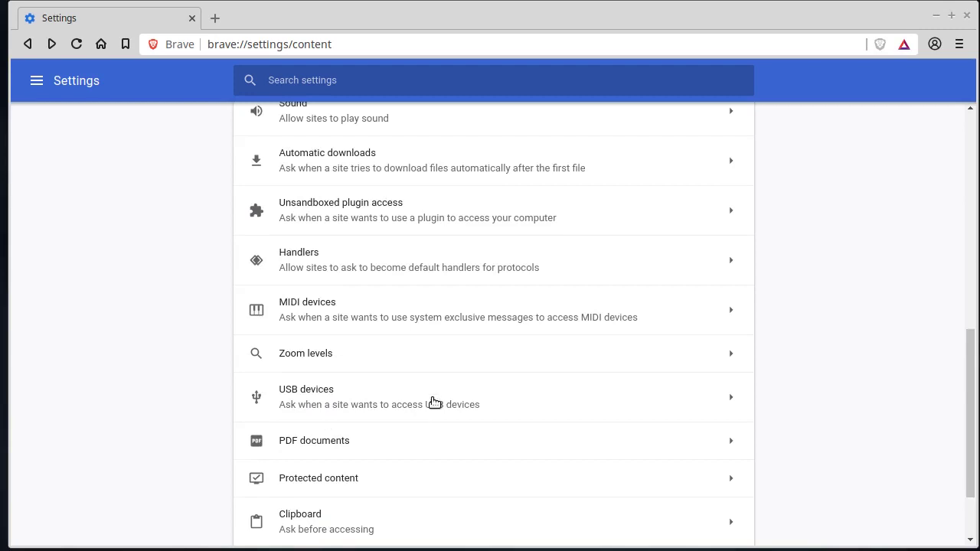
pyautogui.scroll(-2, 434, 401)
pyautogui.scroll(5, 240, 204)
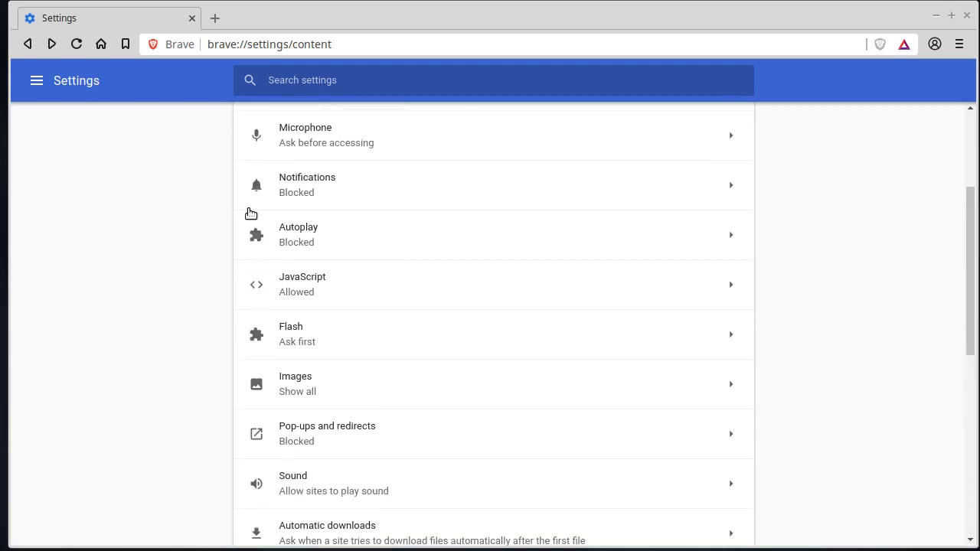
pyautogui.scroll(3, 250, 212)
pyautogui.click(255, 125)
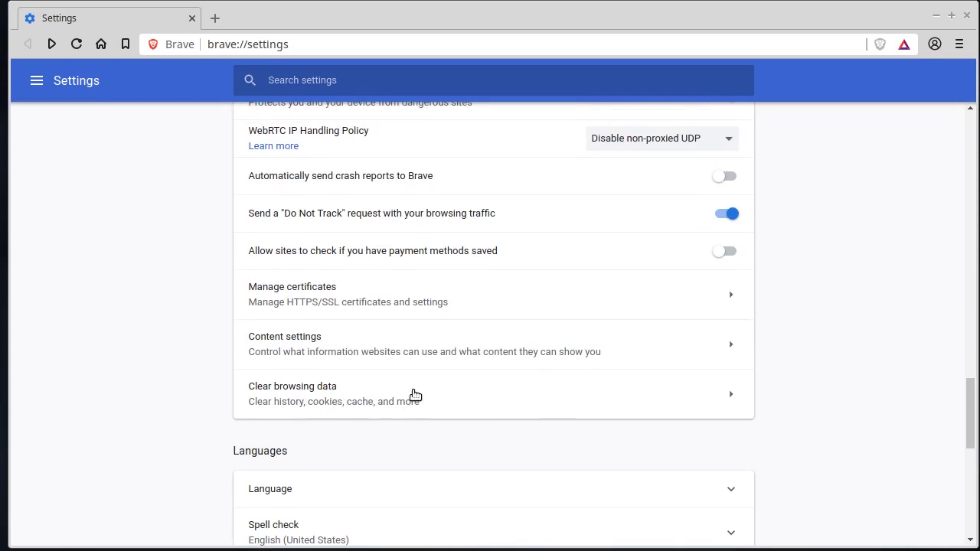
pyautogui.scroll(-4, 413, 394)
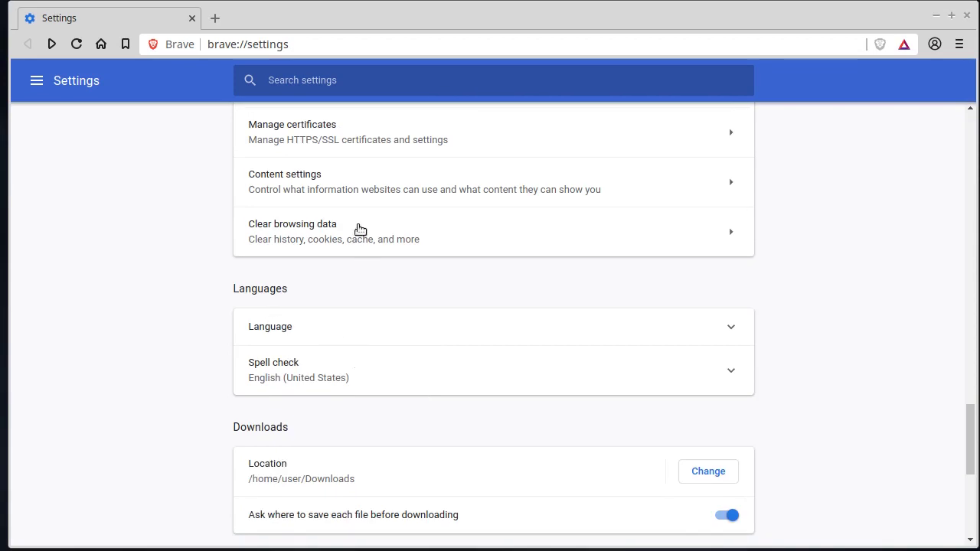
pyautogui.click(359, 229)
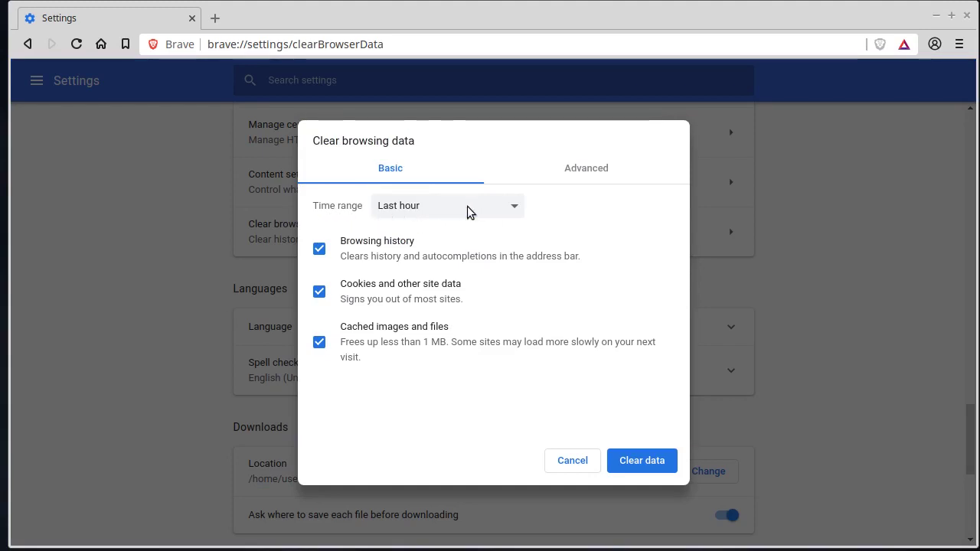
pyautogui.click(466, 207)
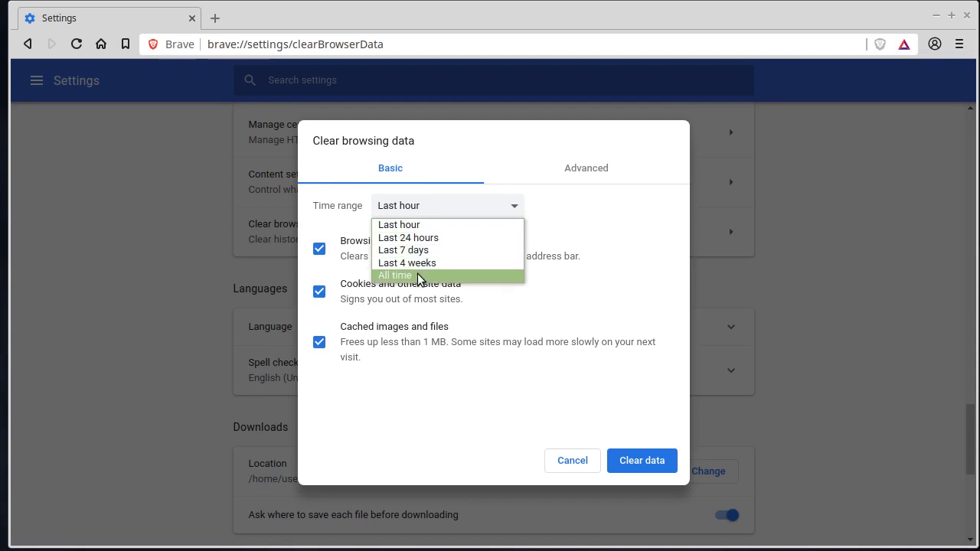
pyautogui.click(595, 222)
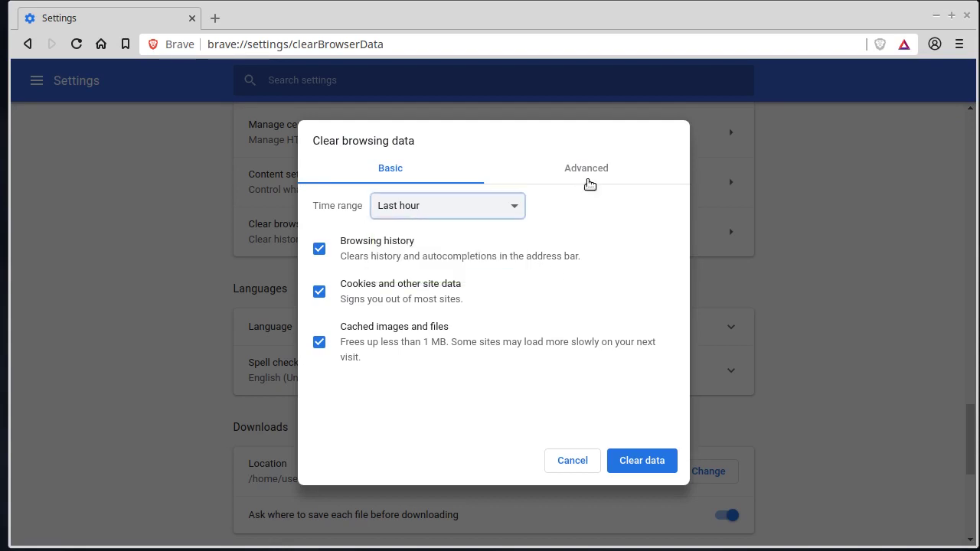
pyautogui.click(585, 168)
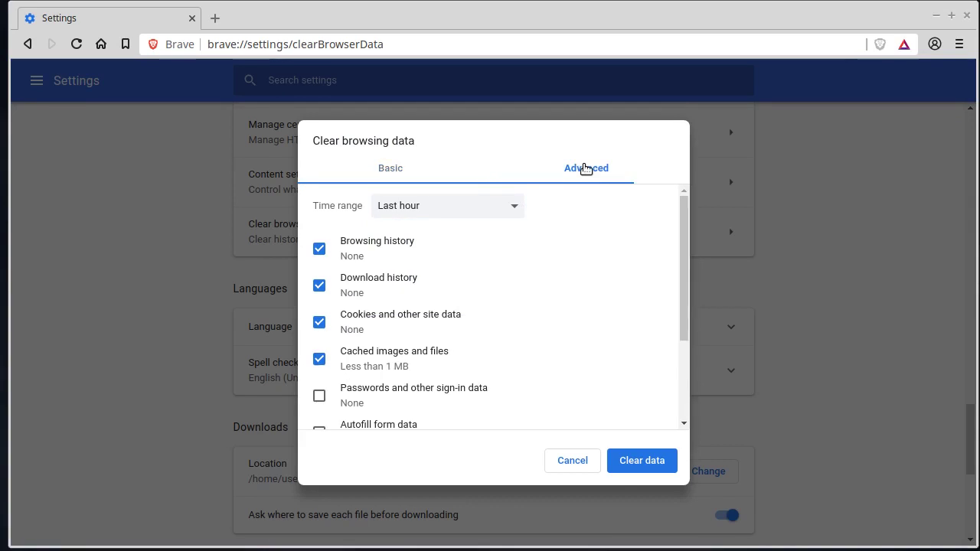
pyautogui.click(383, 170)
pyautogui.click(571, 462)
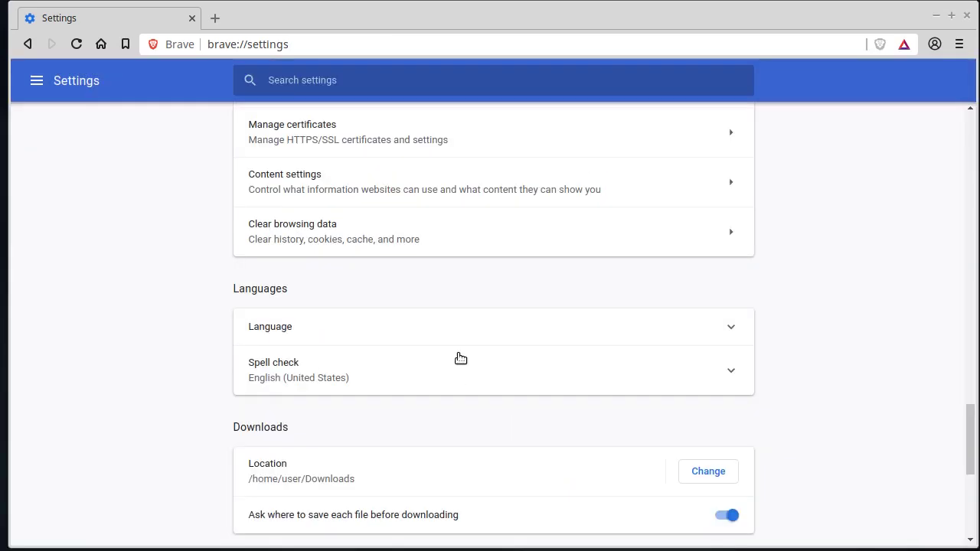
pyautogui.scroll(-4, 475, 334)
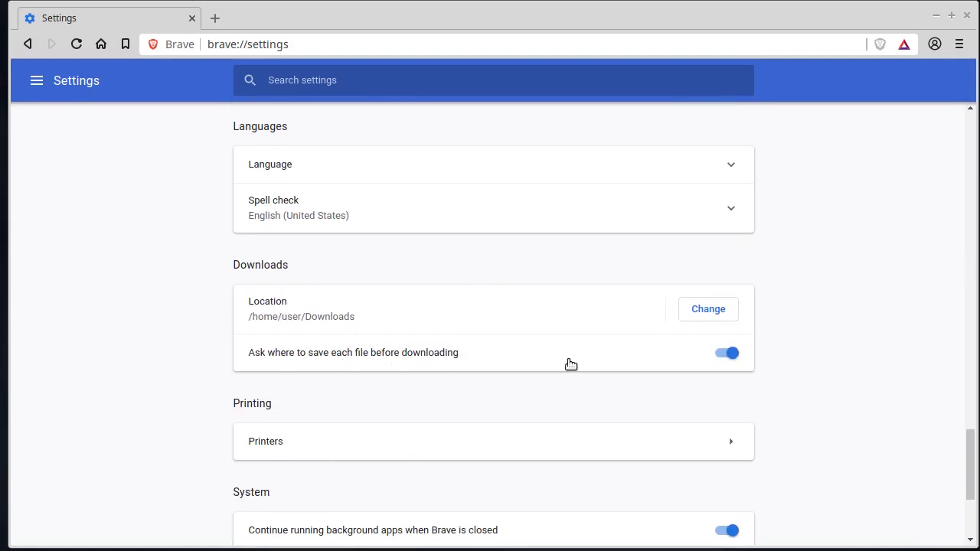
pyautogui.scroll(-4, 607, 359)
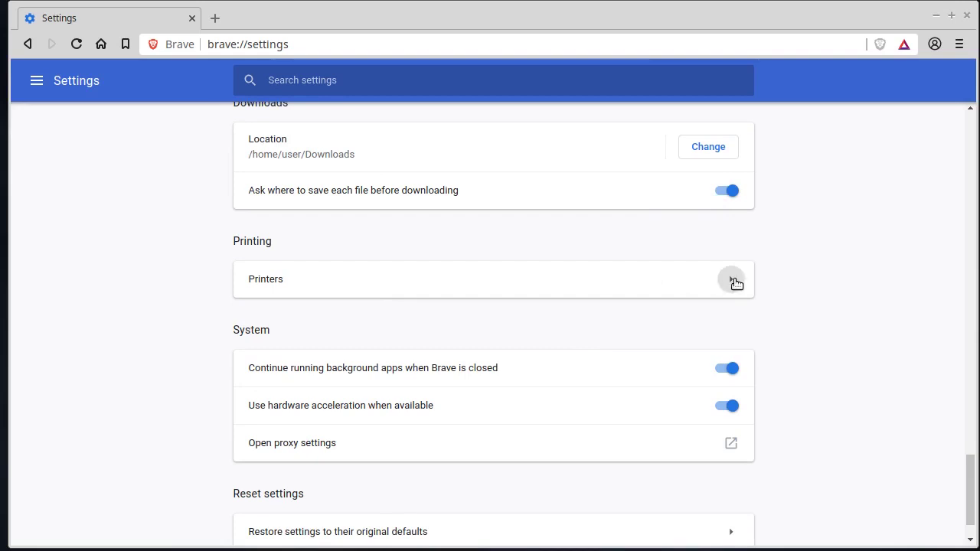
pyautogui.click(733, 282)
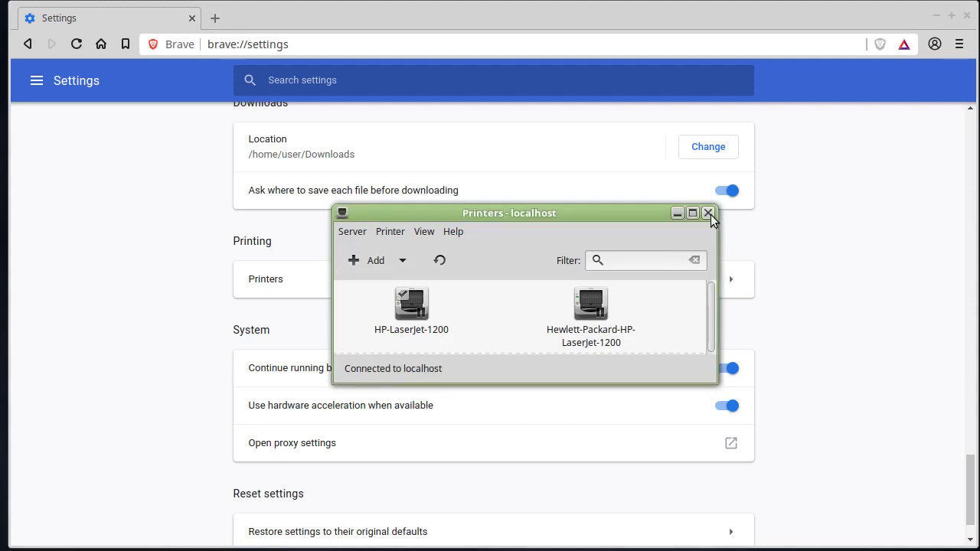
pyautogui.click(708, 214)
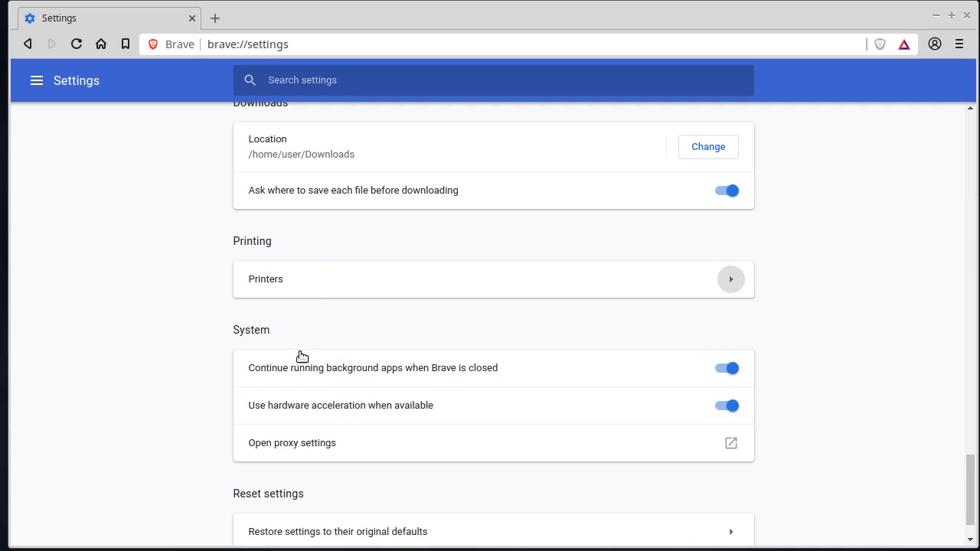
pyautogui.scroll(-1, 301, 356)
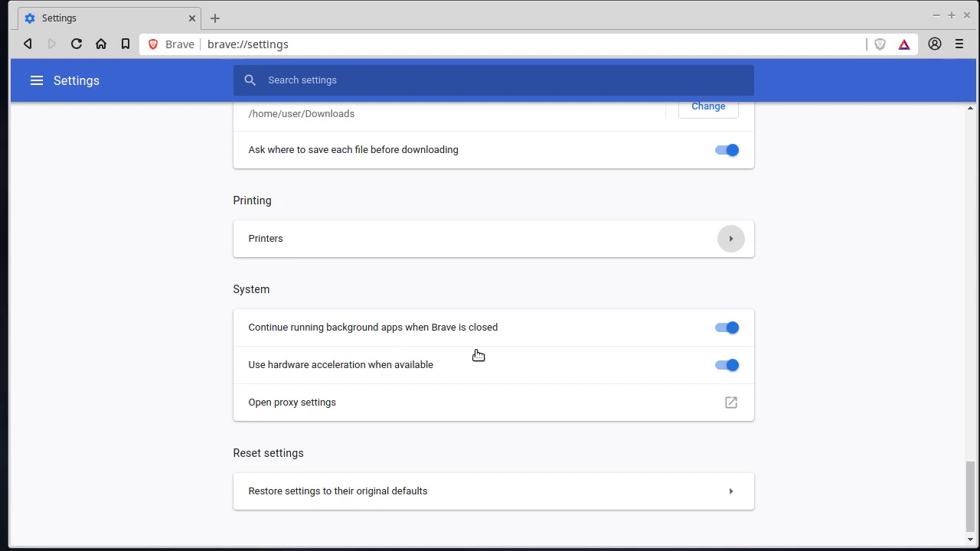
pyautogui.click(721, 332)
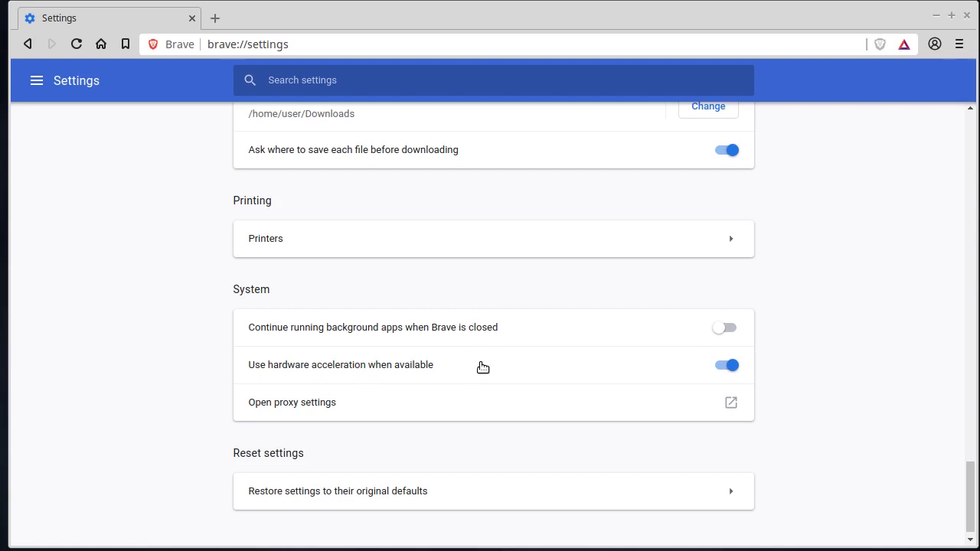
pyautogui.scroll(-1, 487, 359)
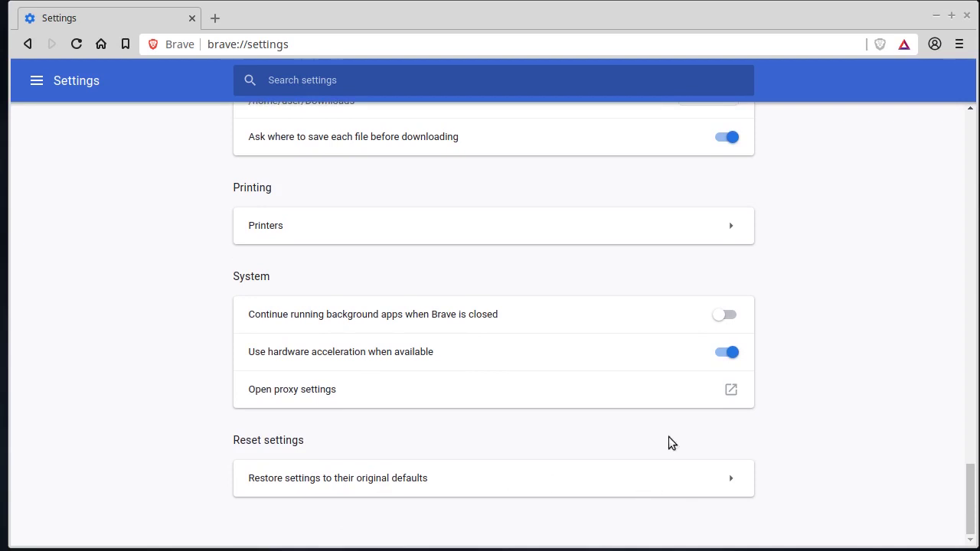
pyautogui.scroll(3, 668, 437)
pyautogui.scroll(4, 699, 421)
pyautogui.scroll(5, 700, 421)
# Use the Home button to show the New Tab page with its single Web Store tile.
pyautogui.scroll(5, 721, 411)
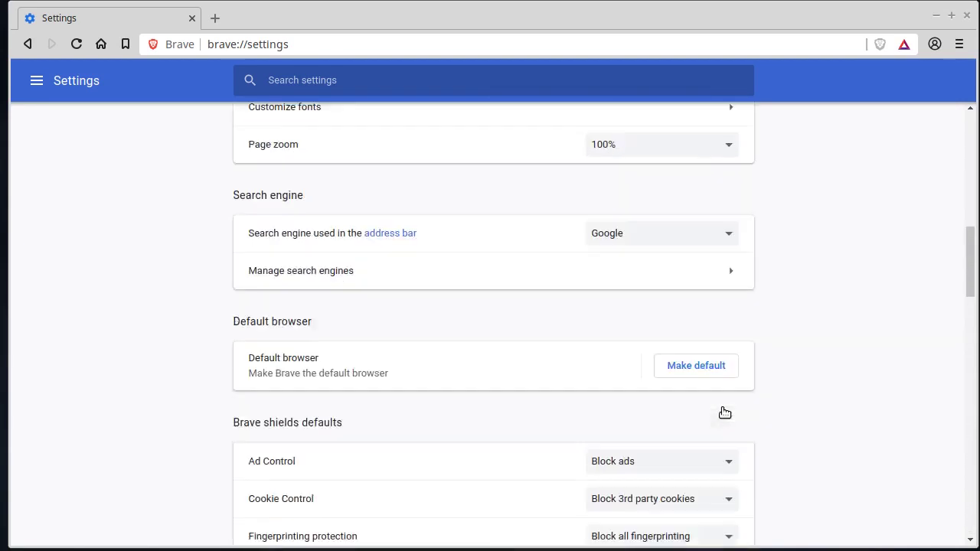
pyautogui.scroll(5, 727, 406)
pyautogui.scroll(3, 723, 406)
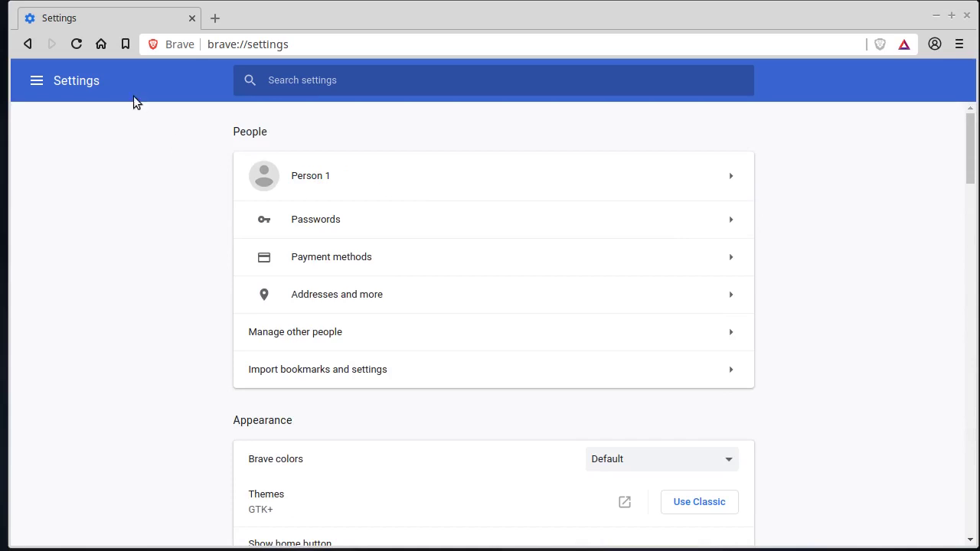
pyautogui.click(100, 47)
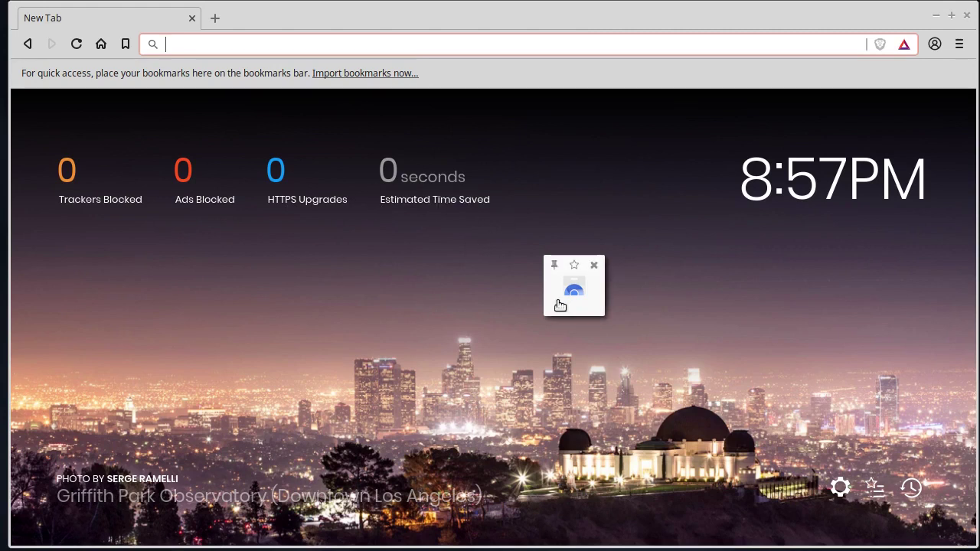
pyautogui.moveTo(573, 291)
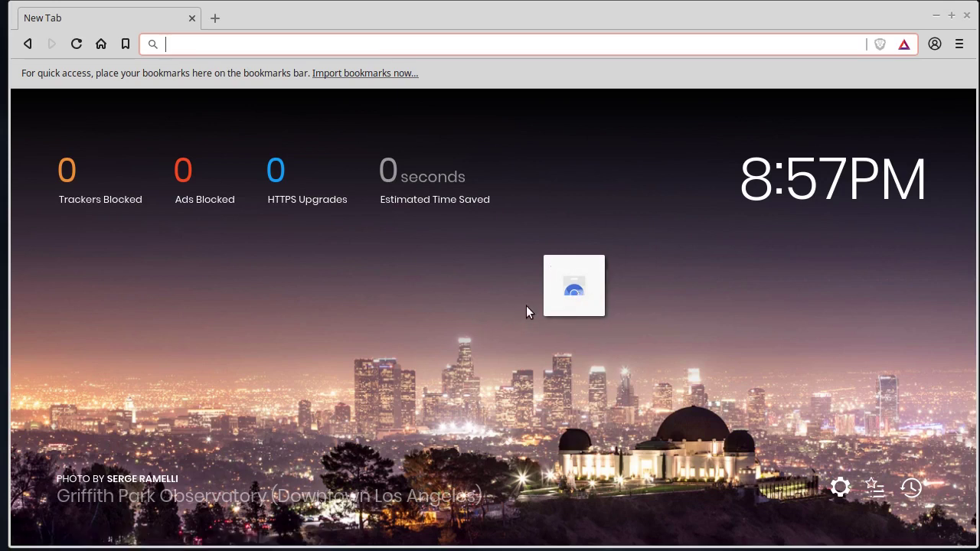
pyautogui.click(572, 296)
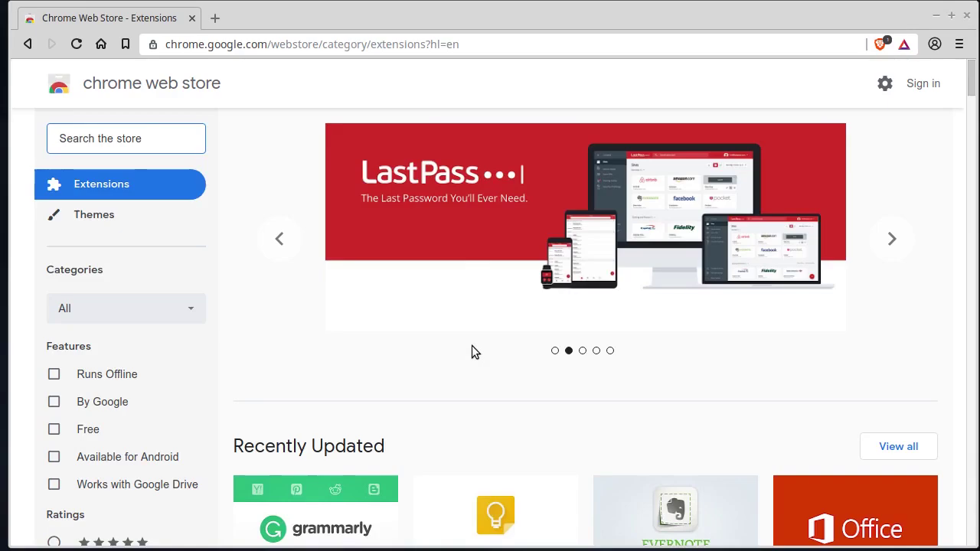
pyautogui.scroll(-3, 333, 254)
pyautogui.scroll(-2, 323, 248)
pyautogui.scroll(-4, 342, 247)
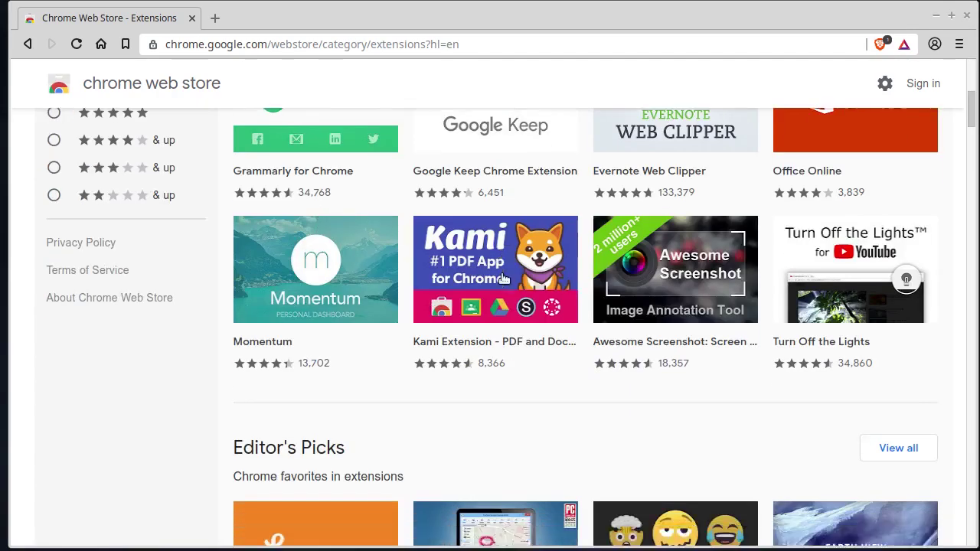
pyautogui.scroll(-5, 504, 271)
pyautogui.scroll(6, 504, 270)
pyautogui.scroll(8, 504, 271)
pyautogui.scroll(1, 505, 271)
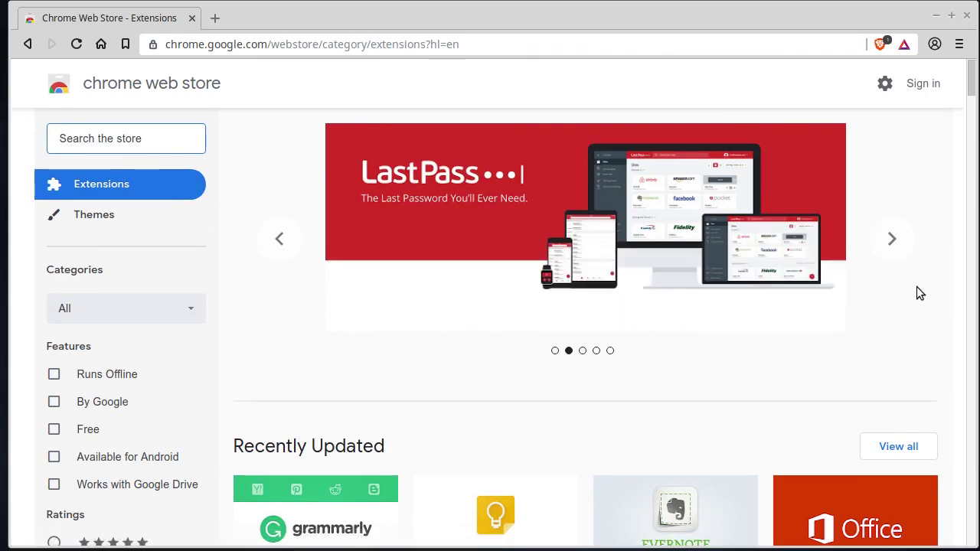
pyautogui.click(897, 223)
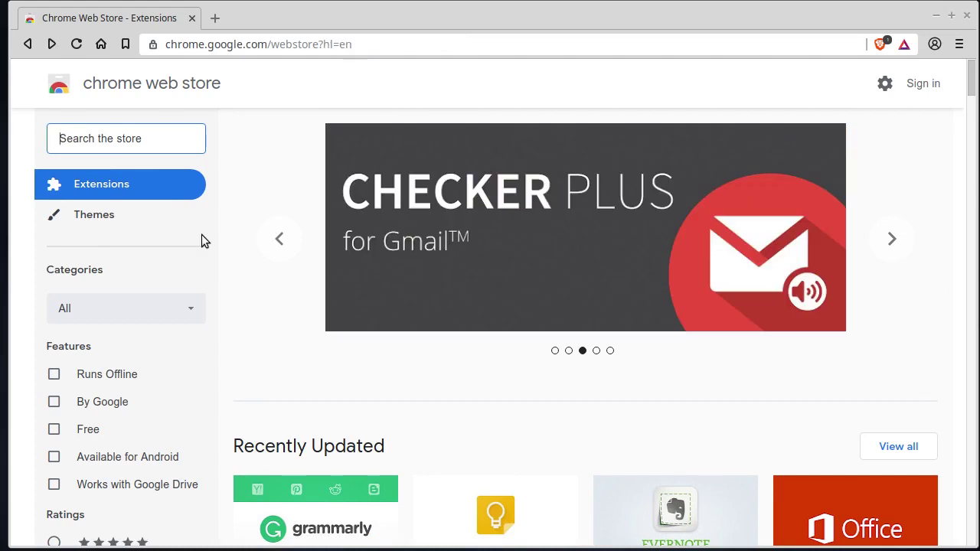
pyautogui.click(100, 43)
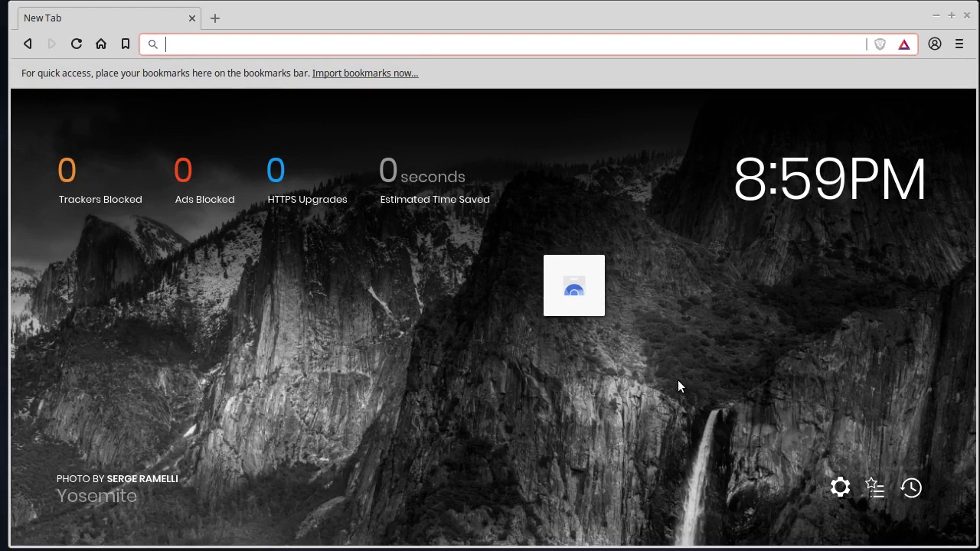
# Pin the Web Store tile, then load kompjuteri2011.wordpress.com.
pyautogui.moveTo(573, 286)
pyautogui.click(554, 265)
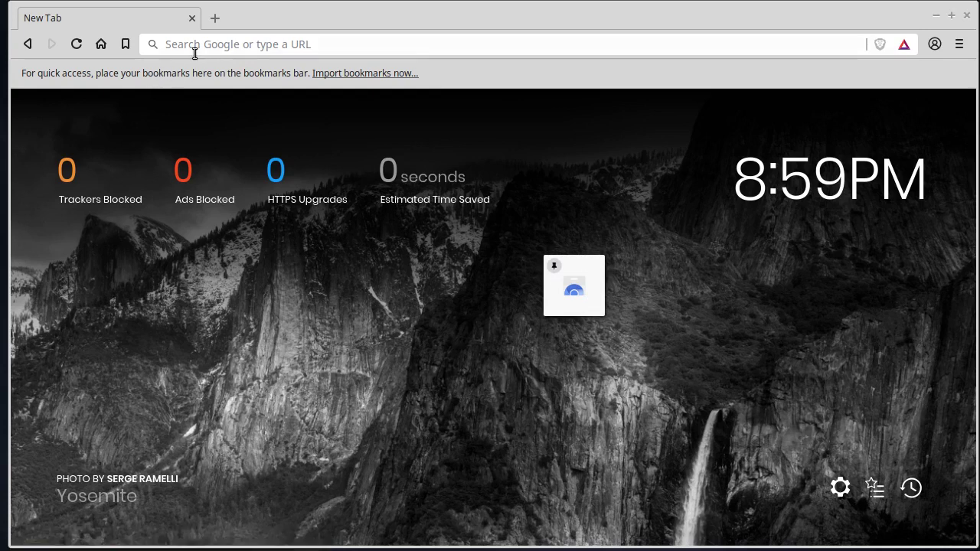
pyautogui.click(194, 49)
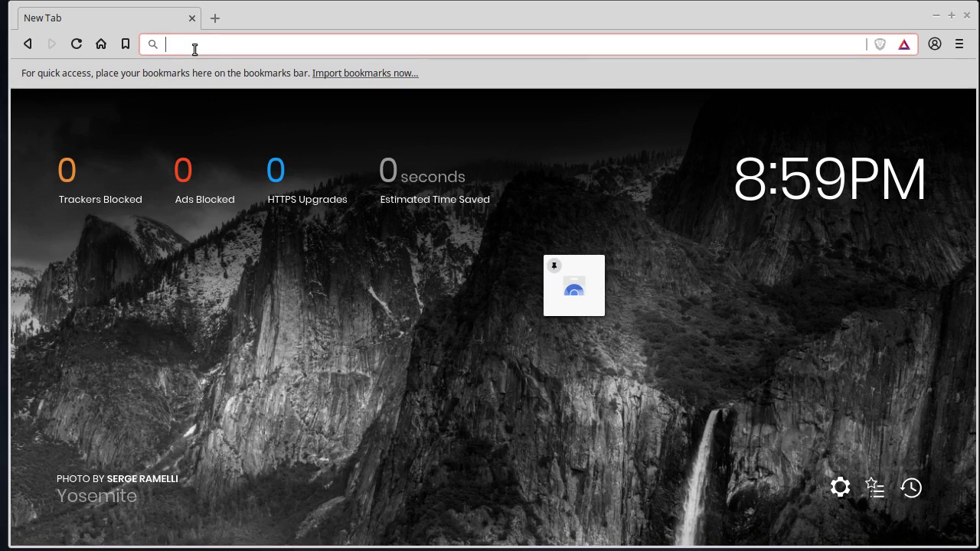
pyautogui.write('kompjuteri2011.wordpress.com')
pyautogui.press('Return')
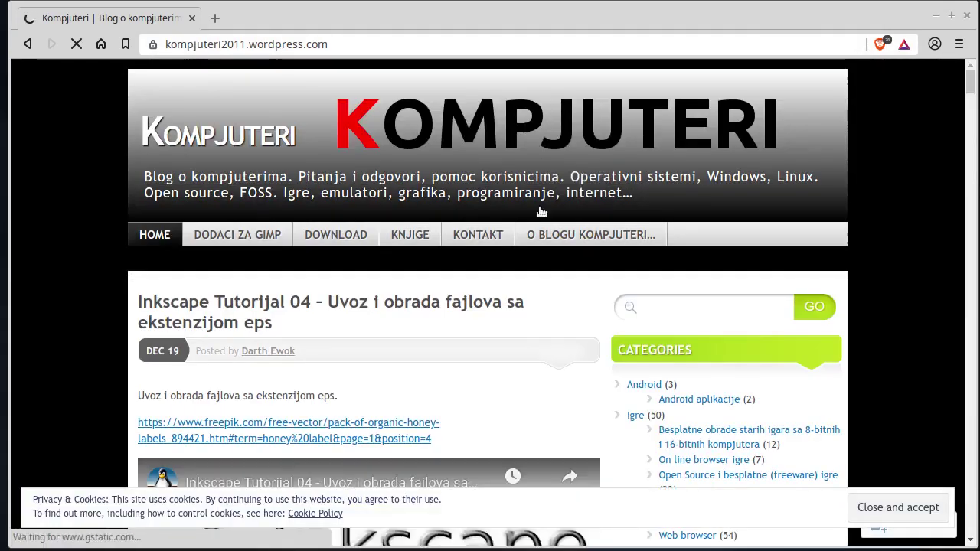
# Scroll down the Kompjuteri blog and back up to the top.
pyautogui.scroll(-2, 534, 216)
pyautogui.scroll(-3, 534, 216)
pyautogui.scroll(-5, 541, 211)
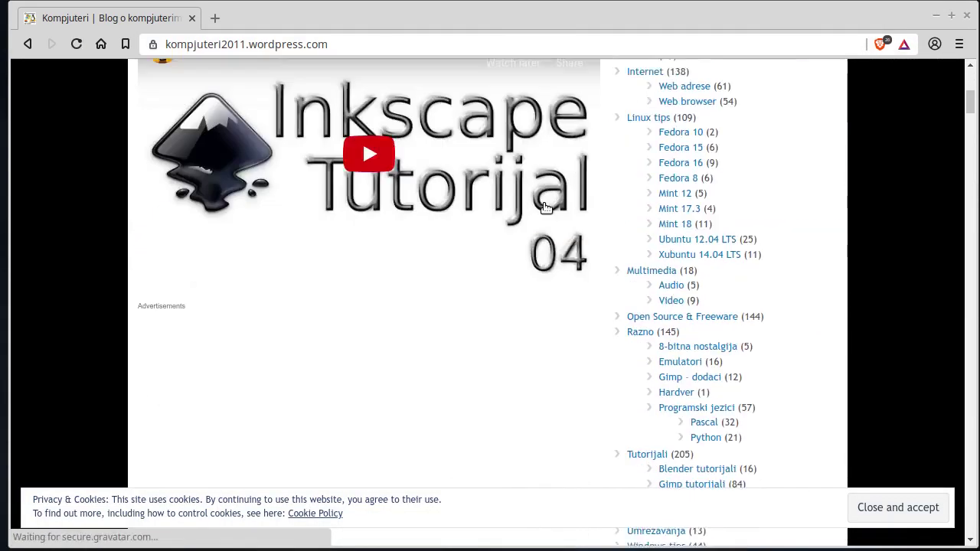
pyautogui.scroll(-3, 545, 209)
pyautogui.scroll(-6, 545, 208)
pyautogui.scroll(7, 566, 245)
pyautogui.scroll(8, 590, 284)
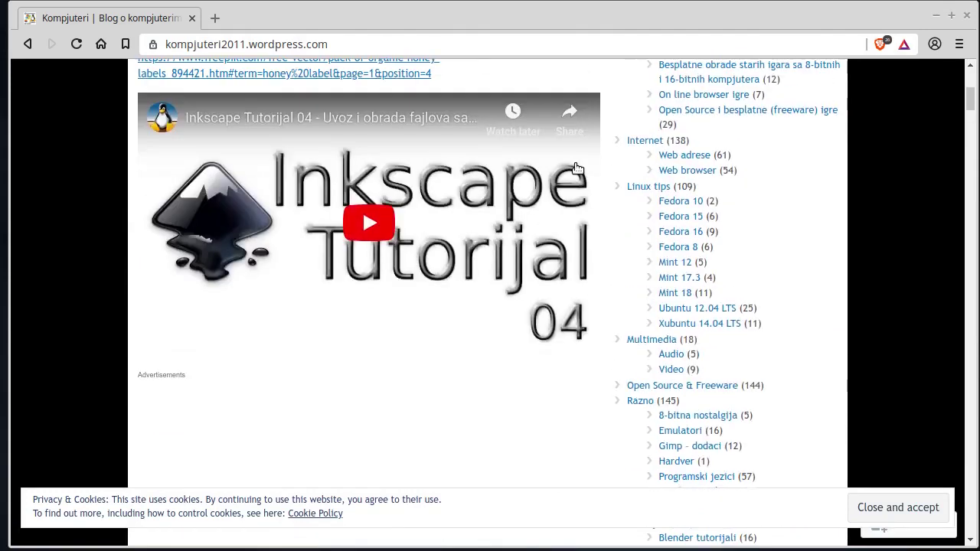
pyautogui.scroll(5, 581, 222)
pyautogui.scroll(4, 577, 167)
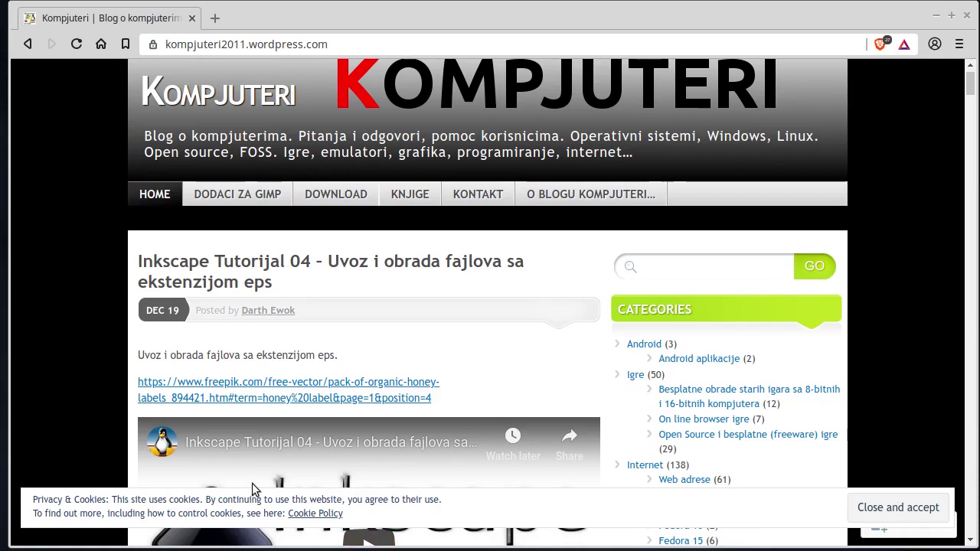
pyautogui.scroll(1, 528, 275)
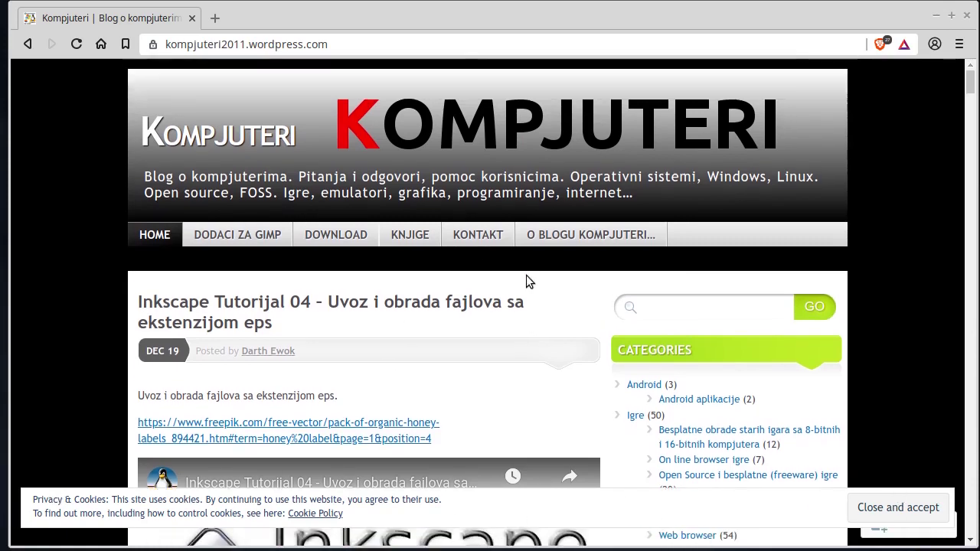
# Block the blog's cookie banner with the #eu-cookie-law element selector.
pyautogui.rightClick(23, 496)
pyautogui.moveTo(126, 433)
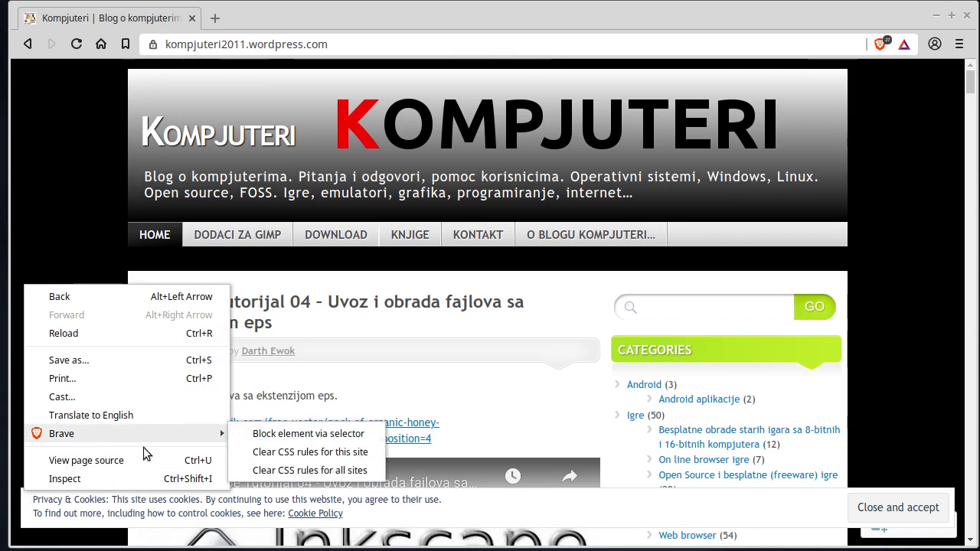
pyautogui.click(324, 434)
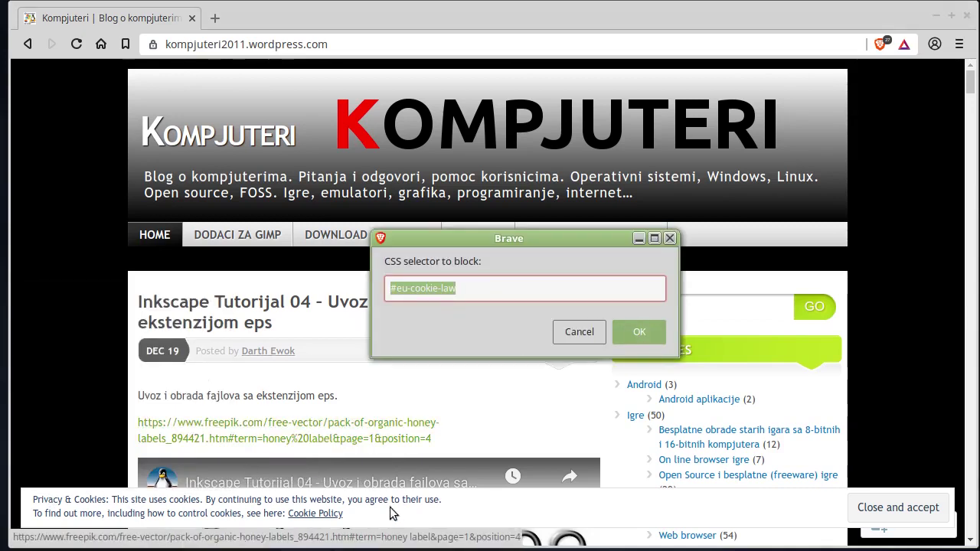
pyautogui.click(656, 336)
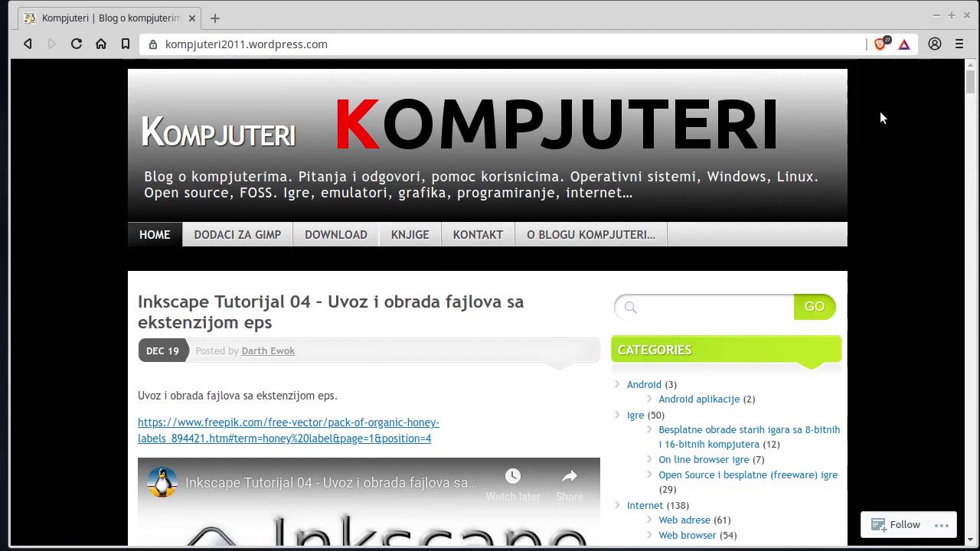
pyautogui.click(880, 48)
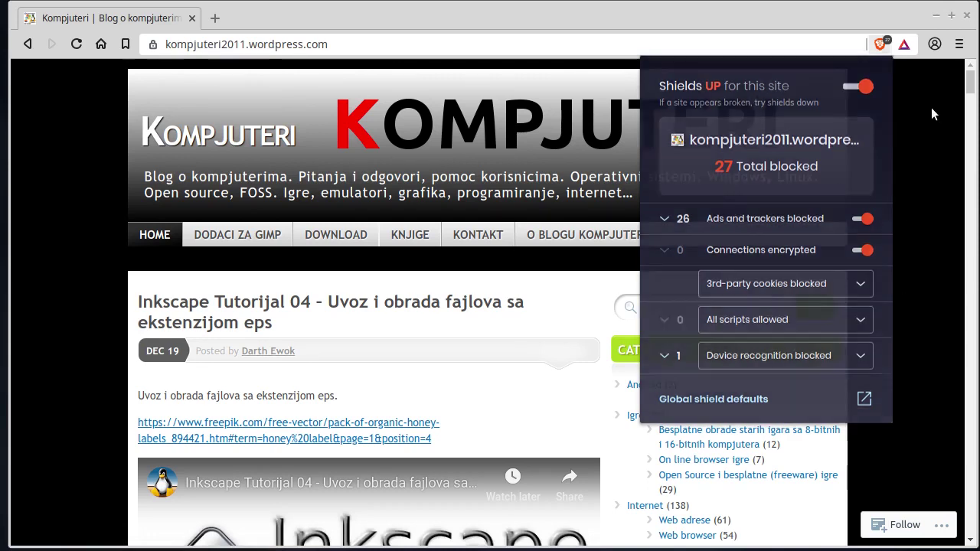
pyautogui.click(930, 107)
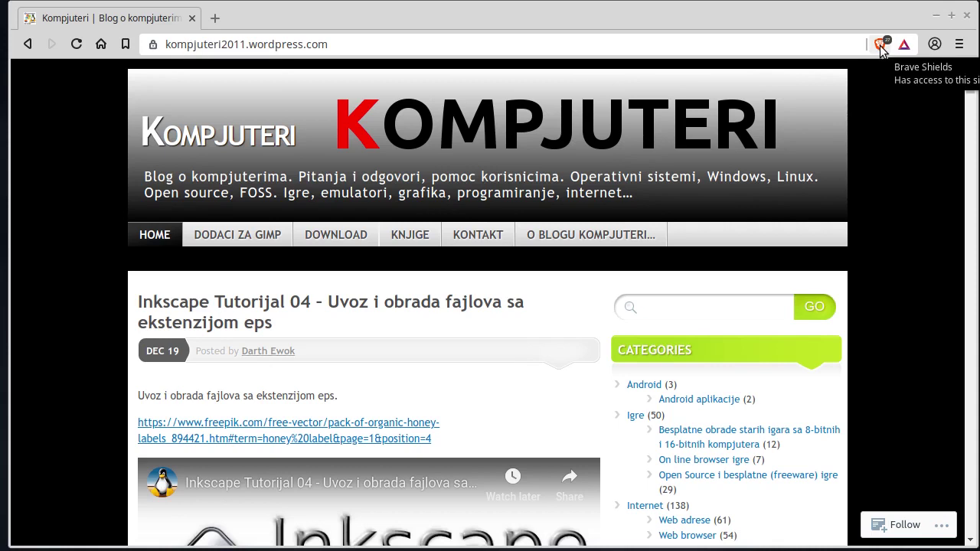
pyautogui.rightClick(469, 385)
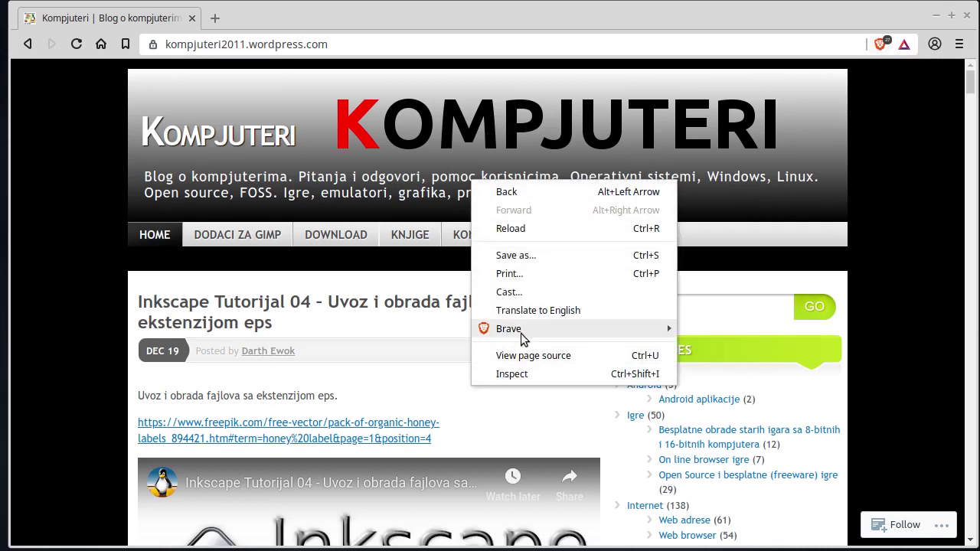
pyautogui.moveTo(508, 328)
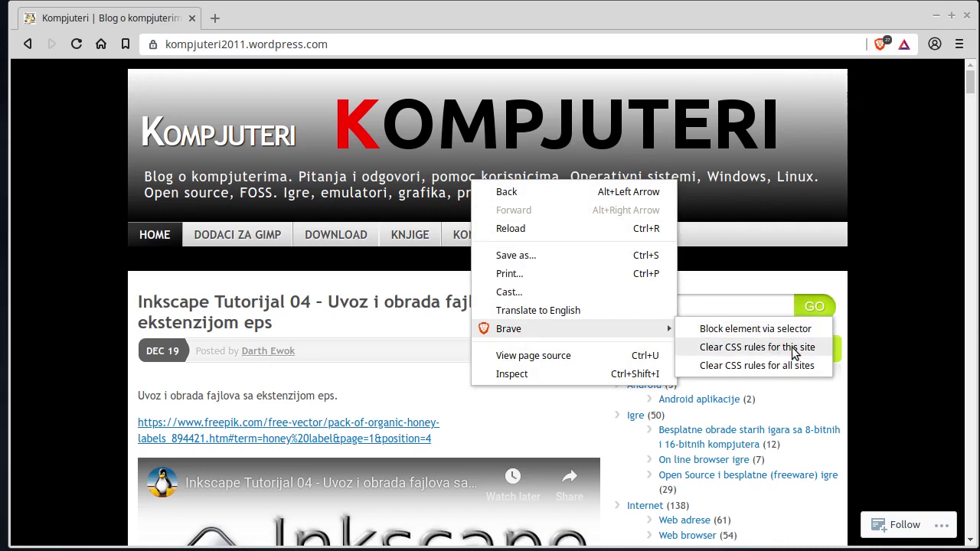
pyautogui.click(794, 352)
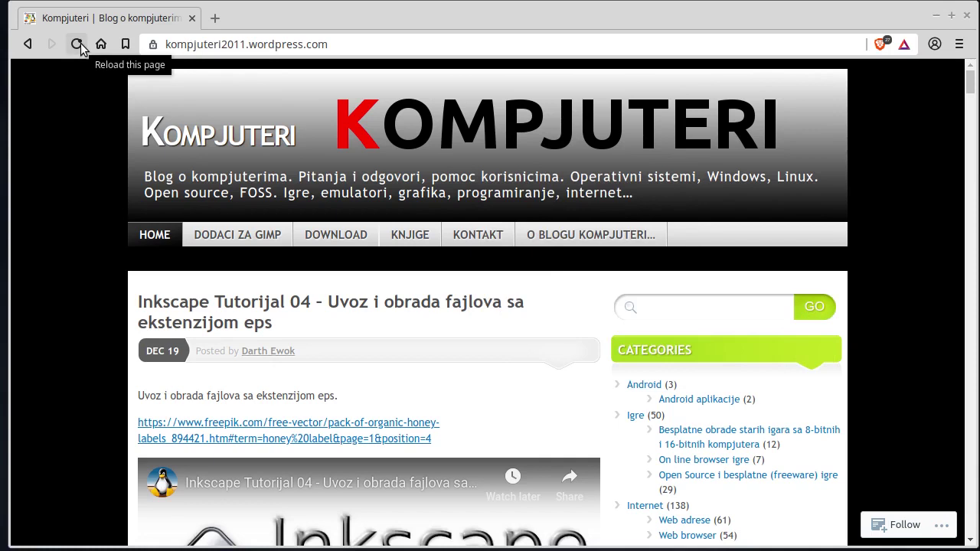
pyautogui.click(80, 46)
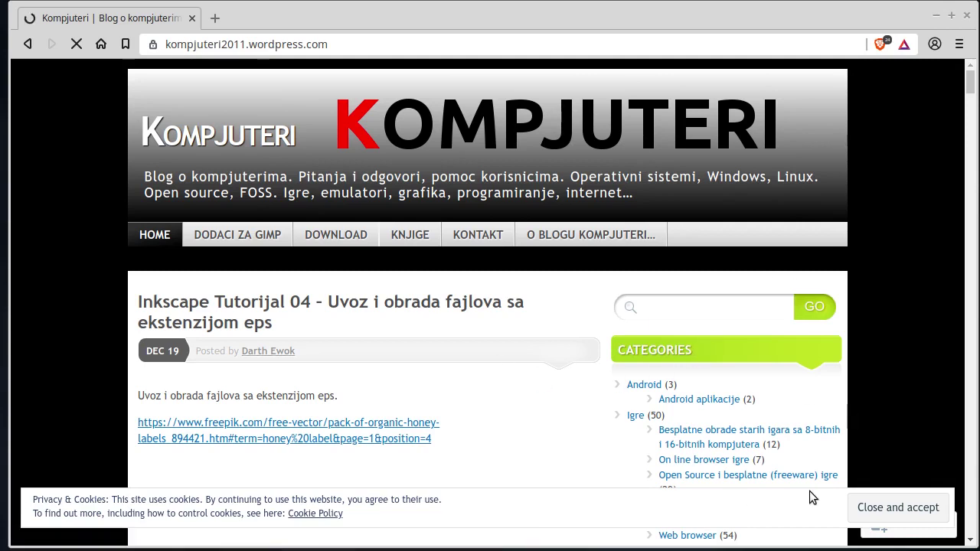
pyautogui.rightClick(23, 491)
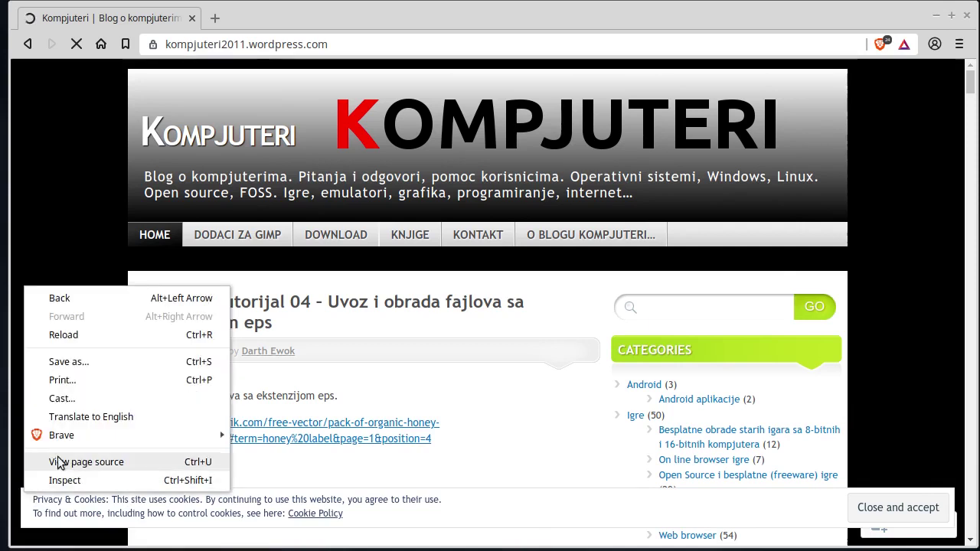
pyautogui.moveTo(61, 434)
pyautogui.click(307, 439)
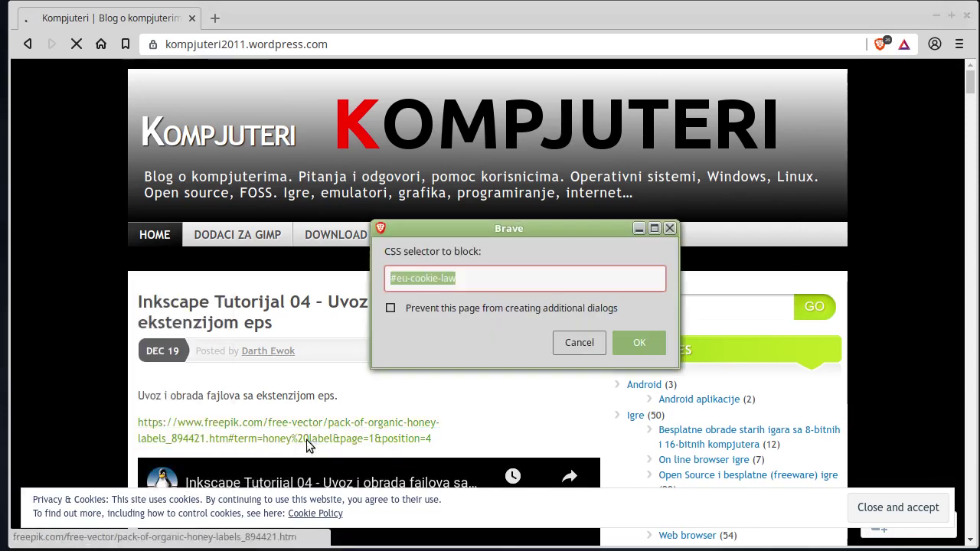
pyautogui.click(652, 344)
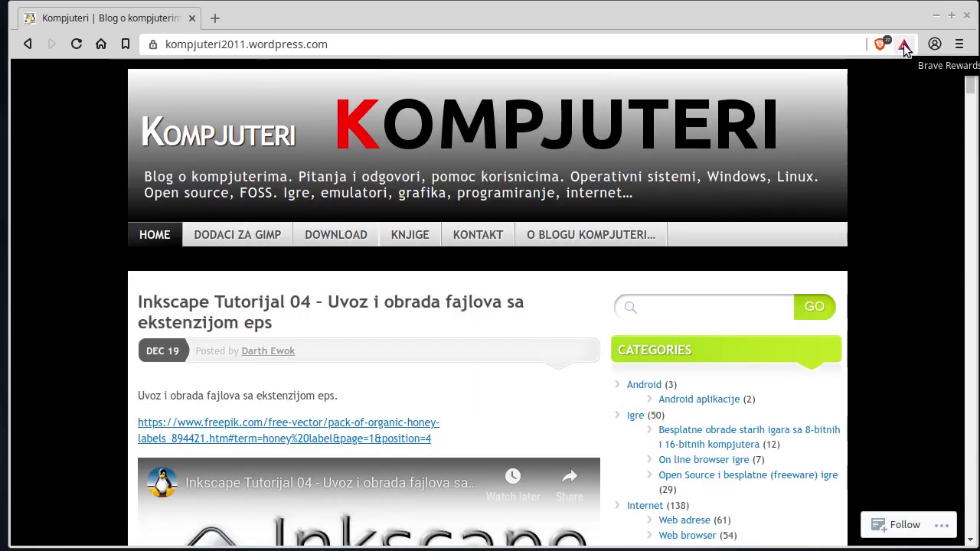
# View the Rewards wallet summary showing 0.0 BAT, then close the panel.
pyautogui.click(903, 44)
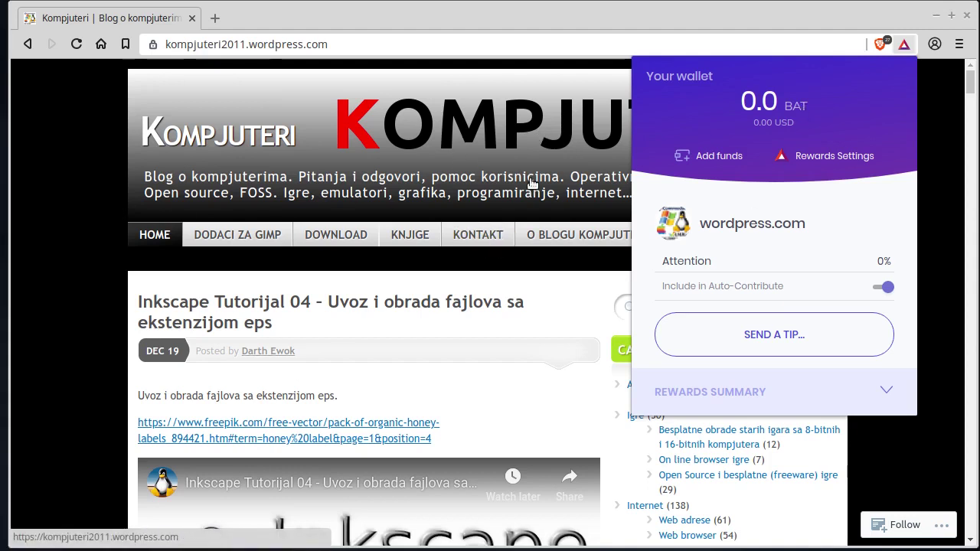
pyautogui.click(885, 391)
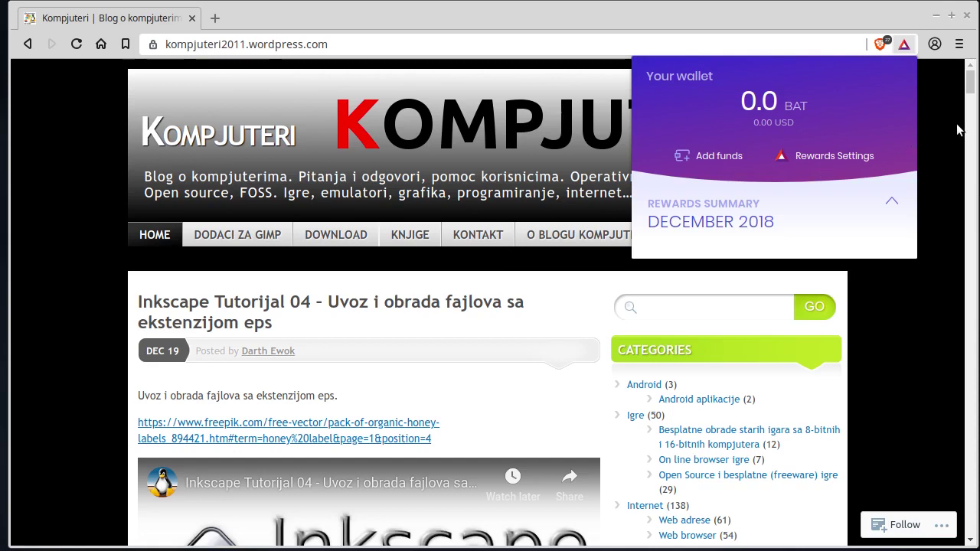
pyautogui.click(928, 92)
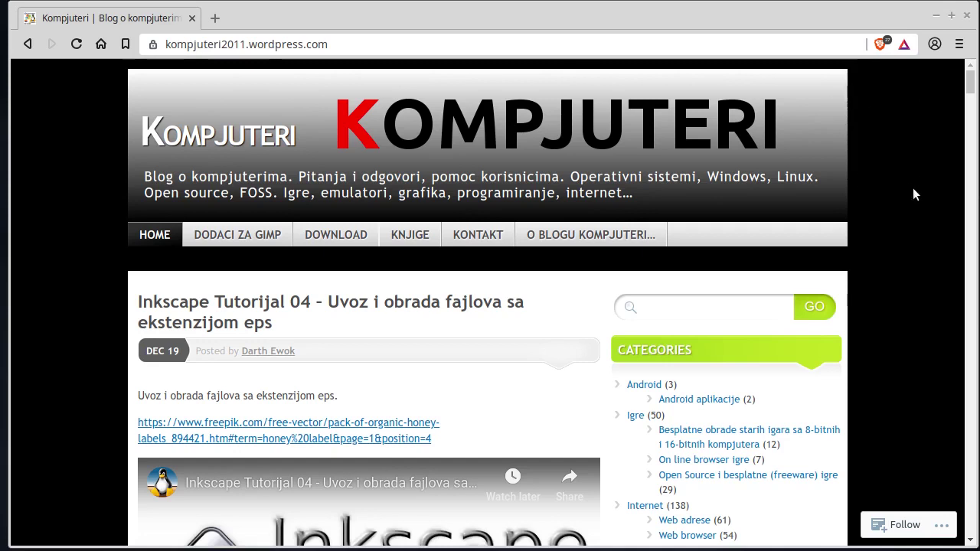
# Open a new private window with Tor from the browser menu.
pyautogui.click(958, 44)
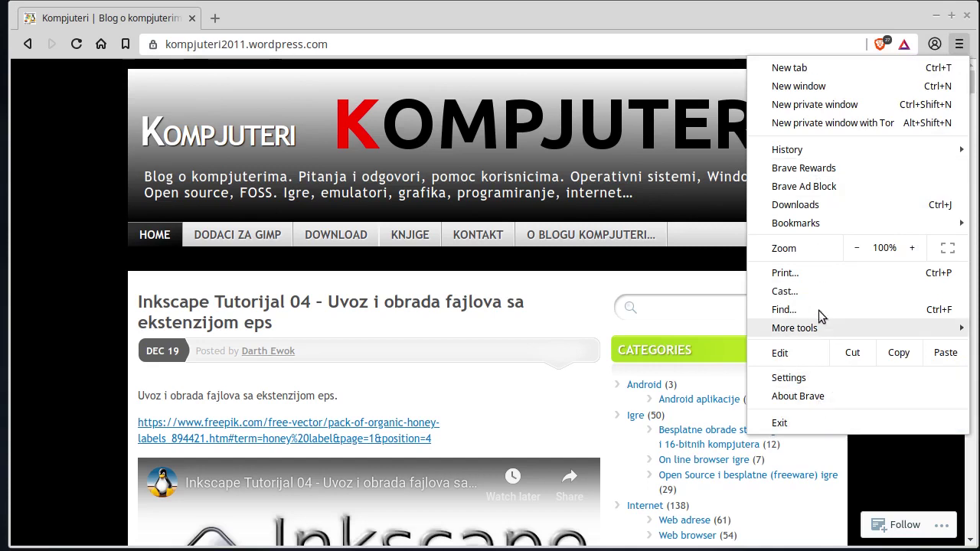
pyautogui.moveTo(795, 327)
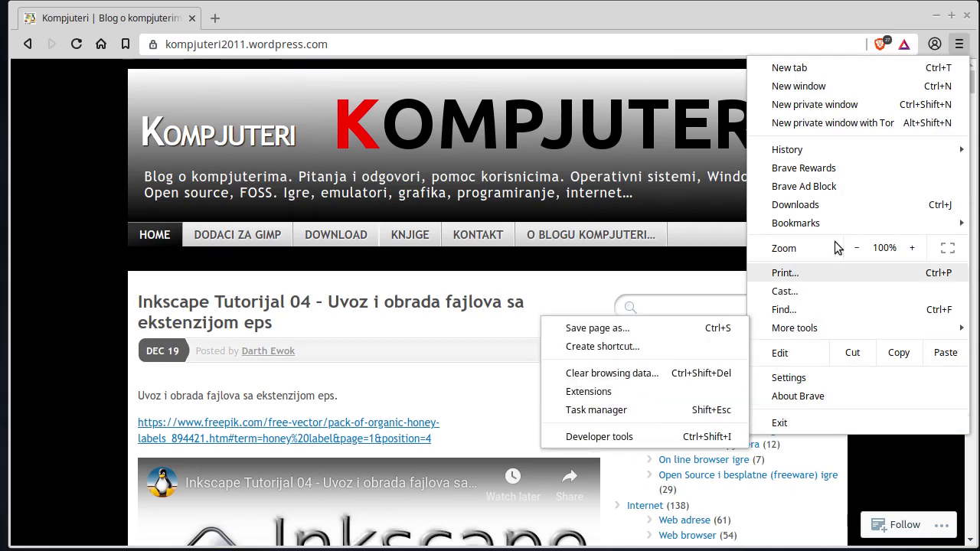
pyautogui.click(48, 151)
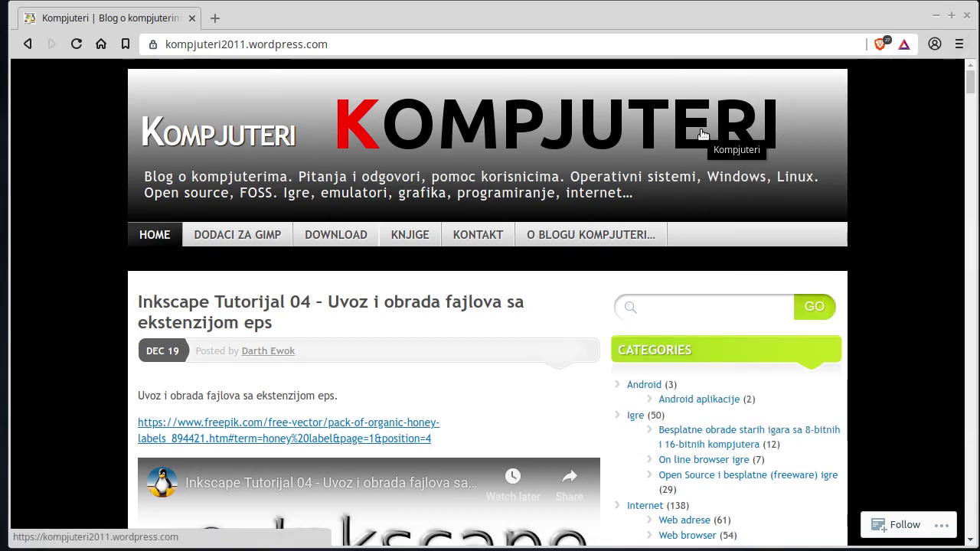
pyautogui.click(958, 43)
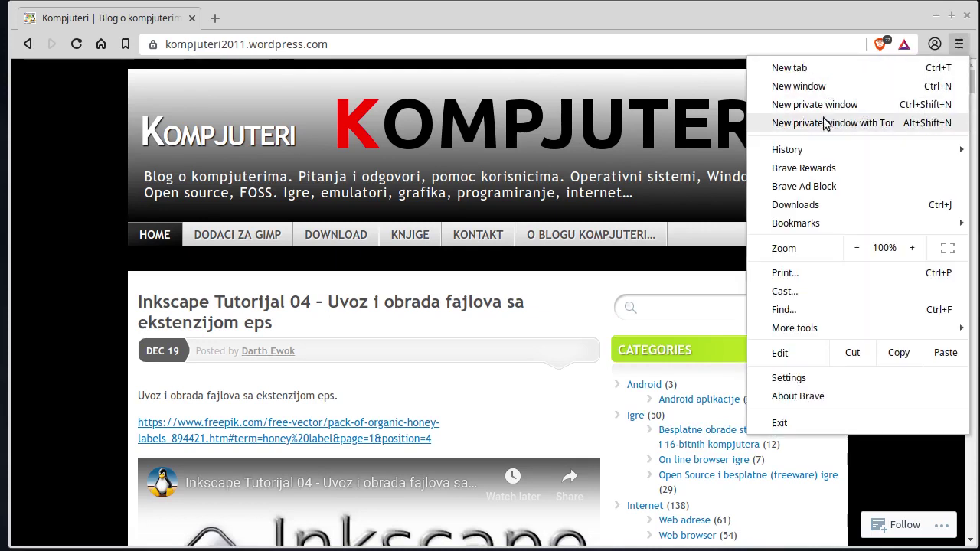
pyautogui.click(873, 123)
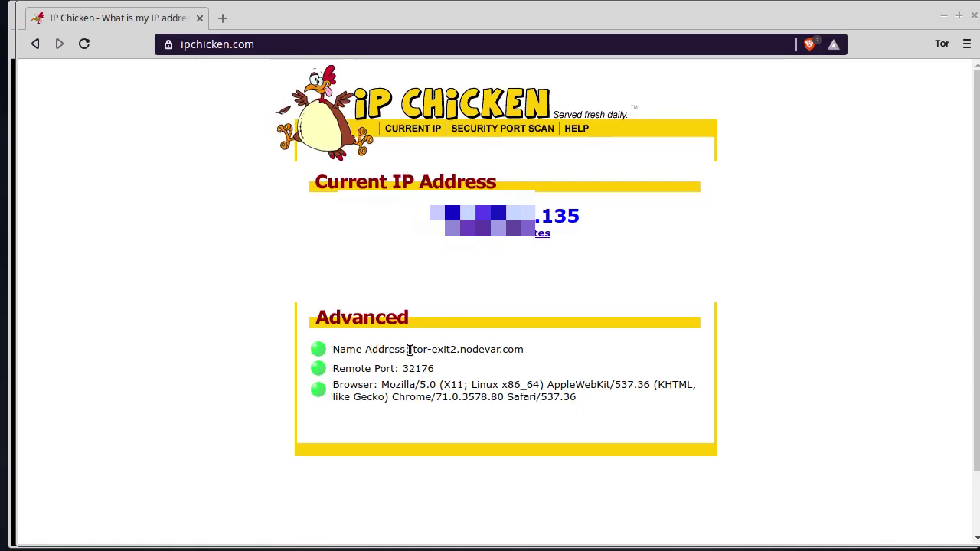
# Highlight the Tor exit node name and the reported IP address on ipchicken.com.
pyautogui.moveTo(410, 350); pyautogui.dragTo(438, 350)
pyautogui.moveTo(409, 215); pyautogui.dragTo(645, 214)
pyautogui.click(644, 214)
# Check ipchicken.com in a new tab of the regular window, then close that tab.
pyautogui.moveTo(330, 22); pyautogui.dragTo(651, 73)
pyautogui.click(350, 23)
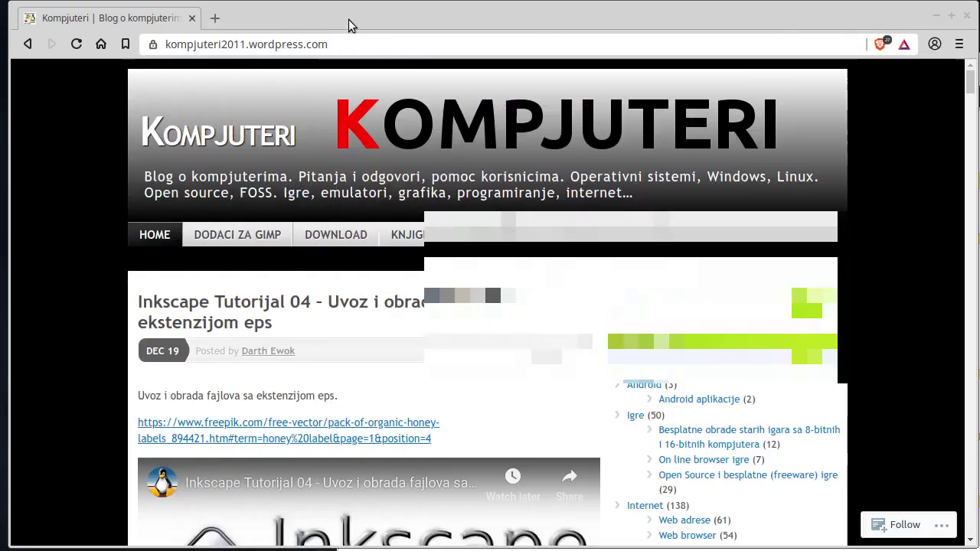
pyautogui.hotkey('ctrl', 't')
pyautogui.write('ipchicken')
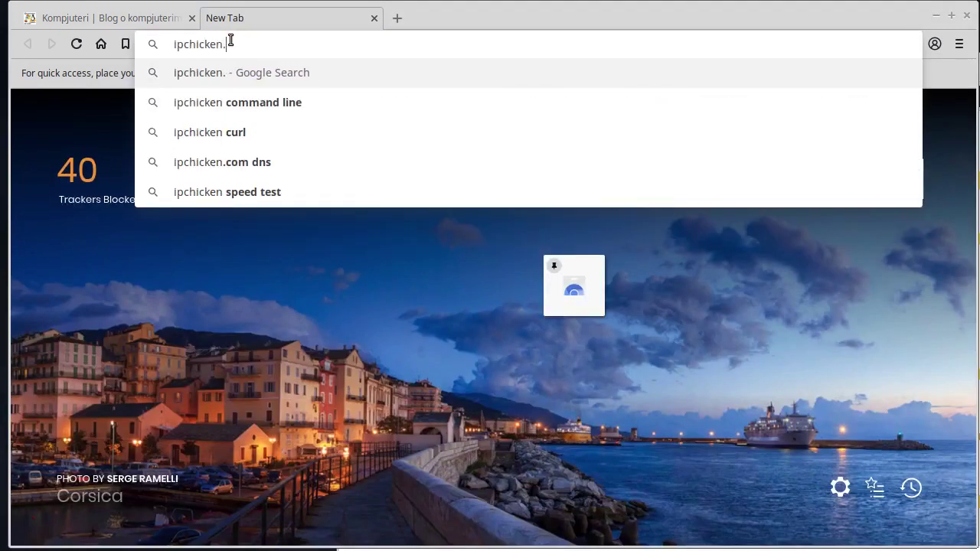
pyautogui.write('.com')
pyautogui.press('Return')
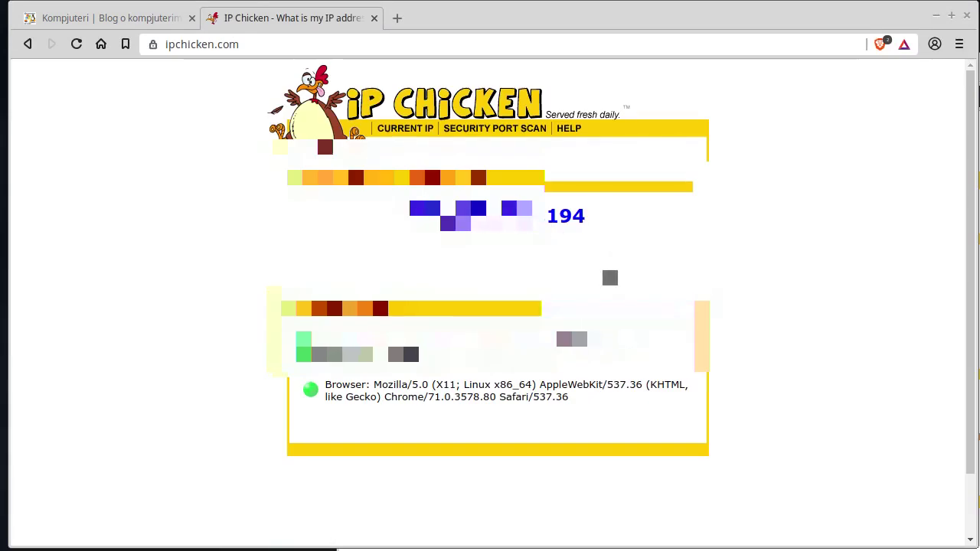
pyautogui.click(373, 18)
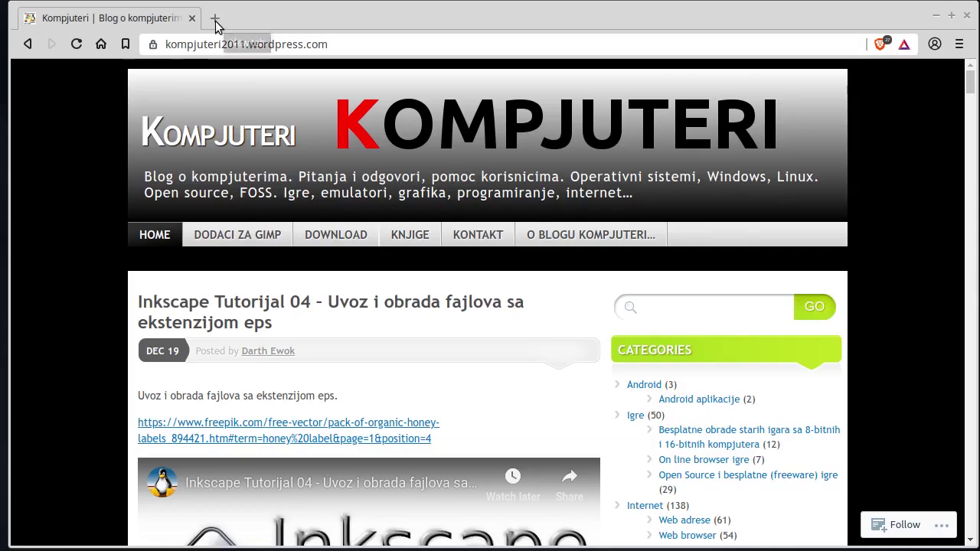
pyautogui.click(215, 21)
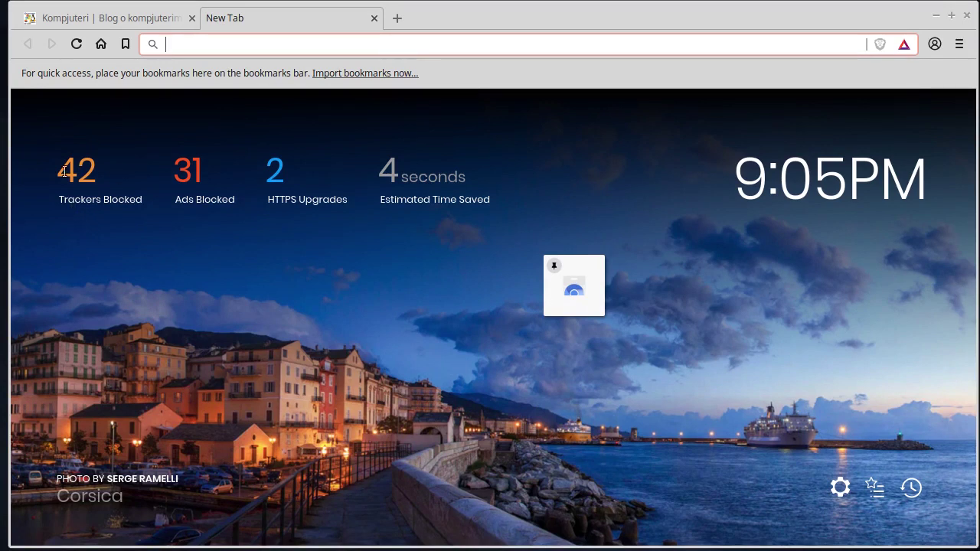
pyautogui.doubleClick(60, 172)
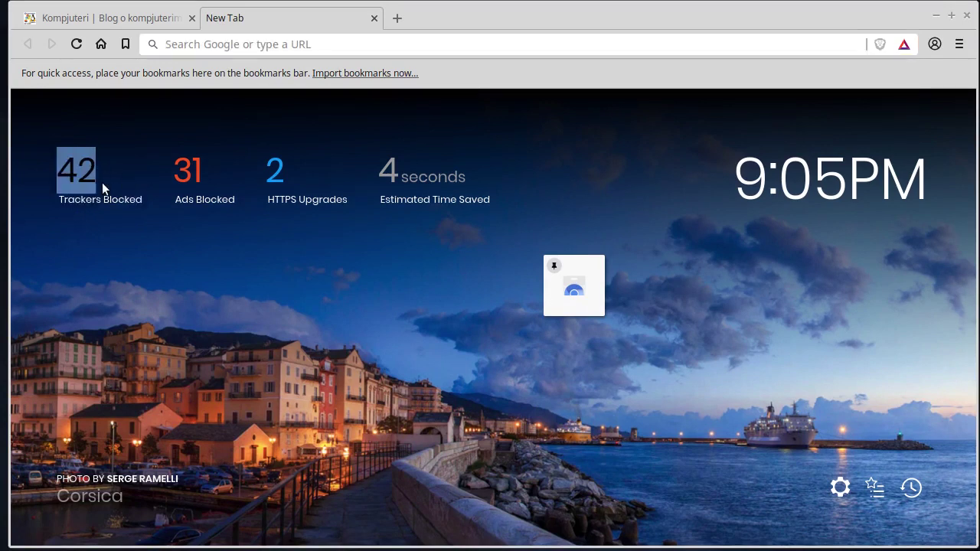
pyautogui.click(90, 212)
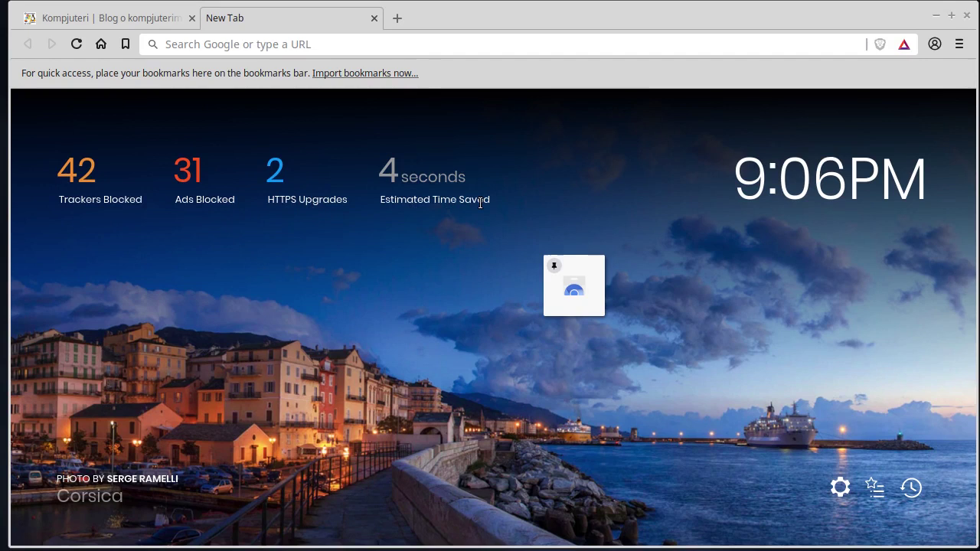
pyautogui.click(840, 488)
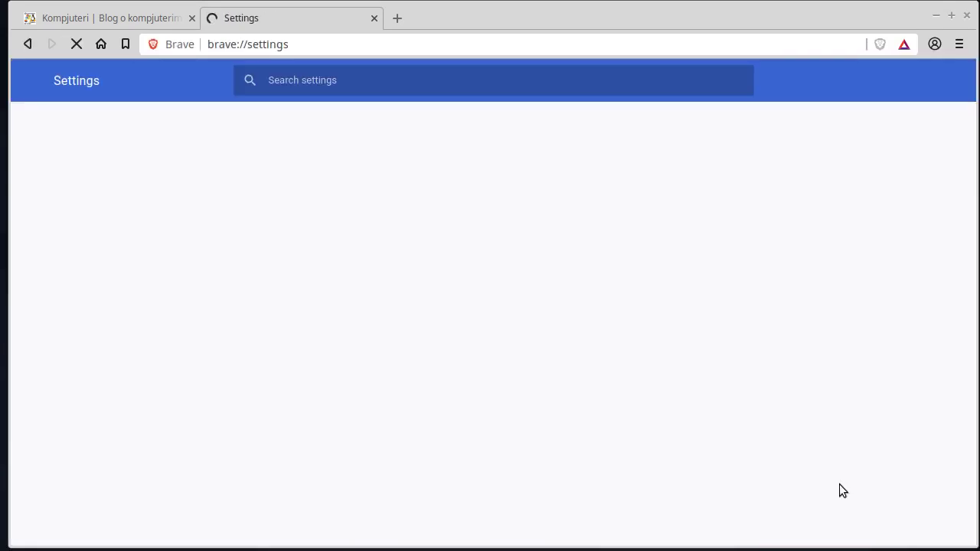
pyautogui.scroll(-2, 583, 331)
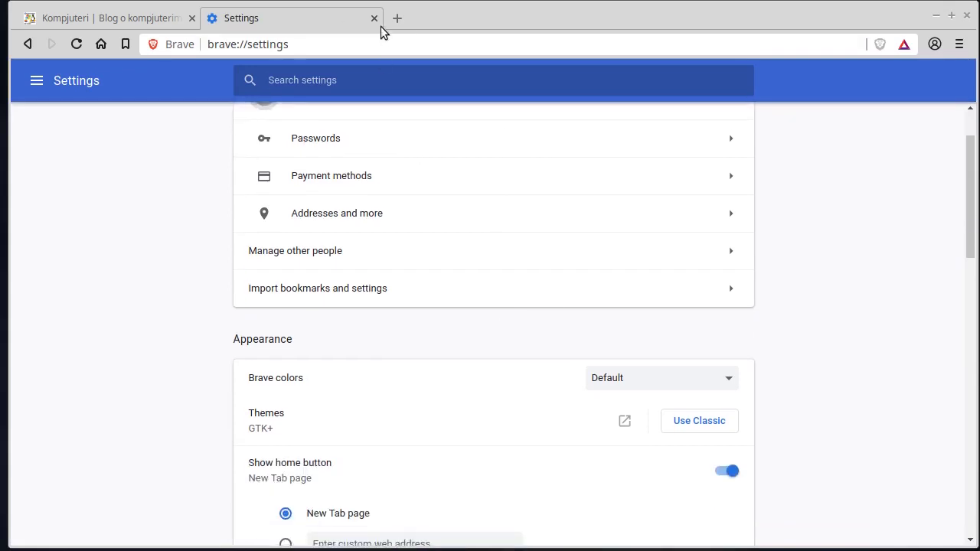
pyautogui.click(373, 19)
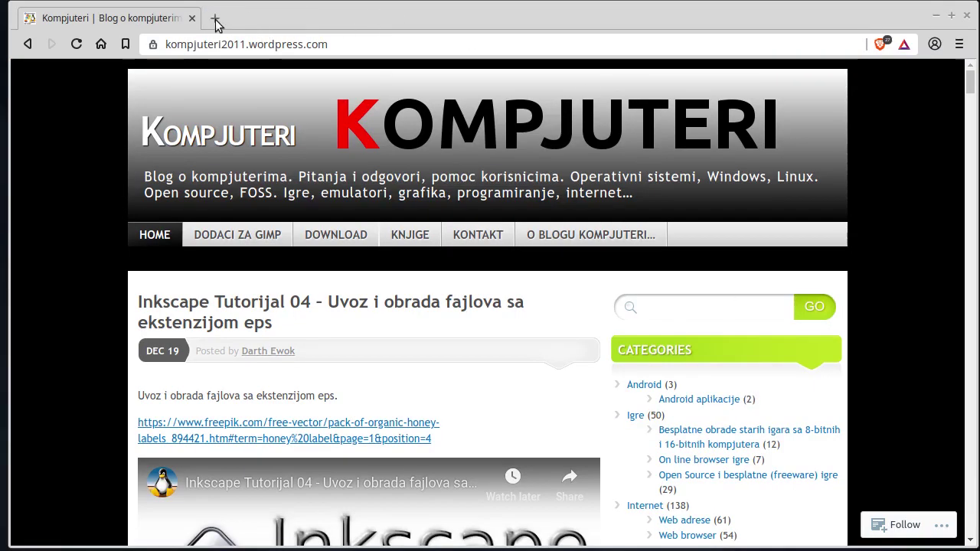
# Open a new tab and visit its bookmarks and history pages, returning to New Tab each time.
pyautogui.click(215, 18)
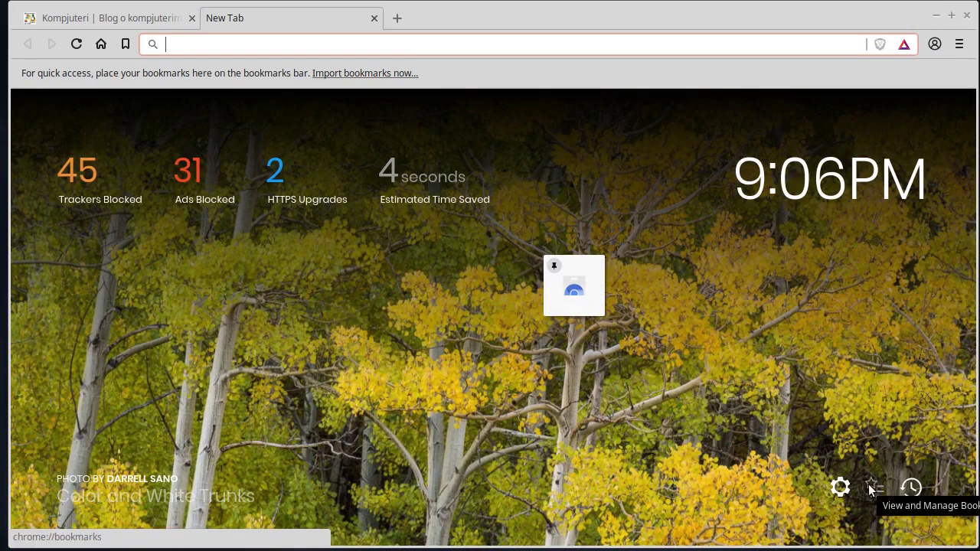
pyautogui.click(871, 488)
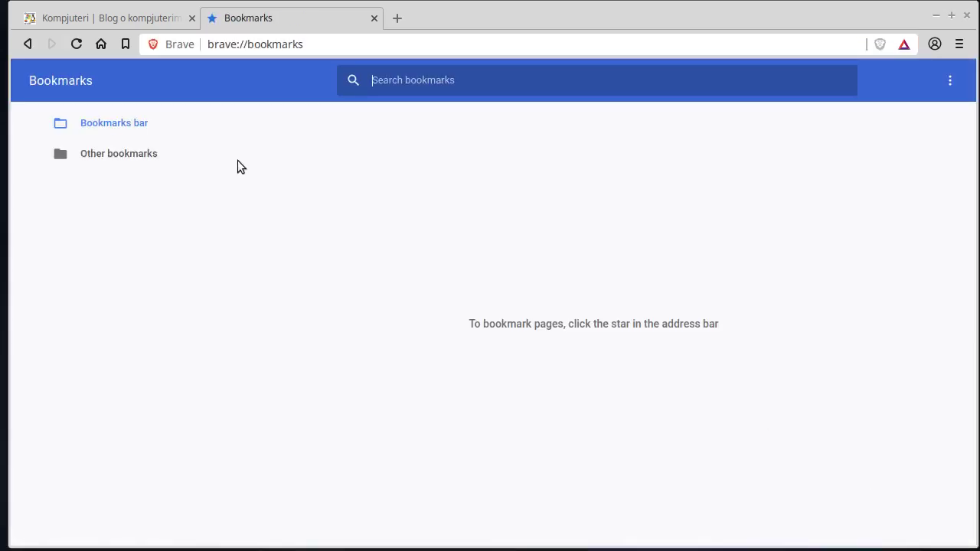
pyautogui.click(100, 44)
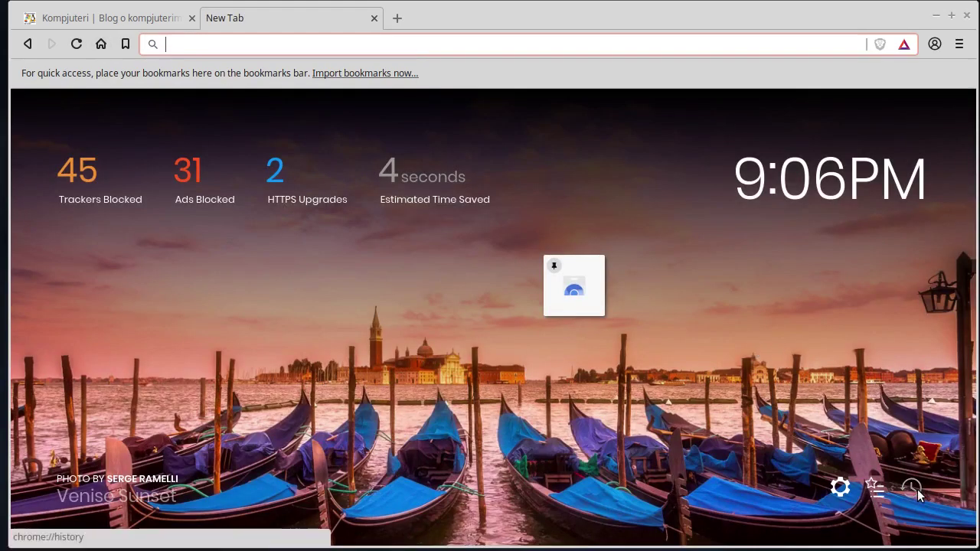
pyautogui.click(917, 490)
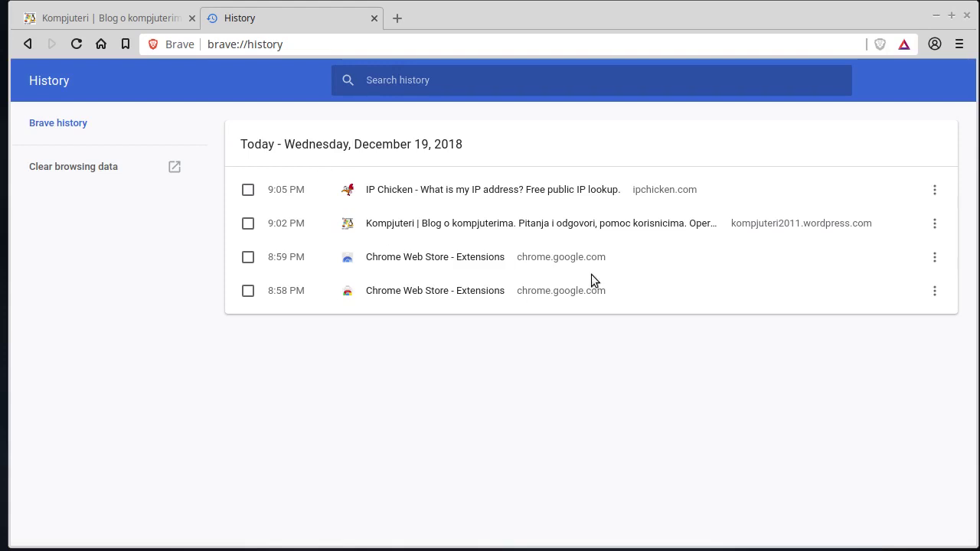
pyautogui.hotkey('alt', 'Left')
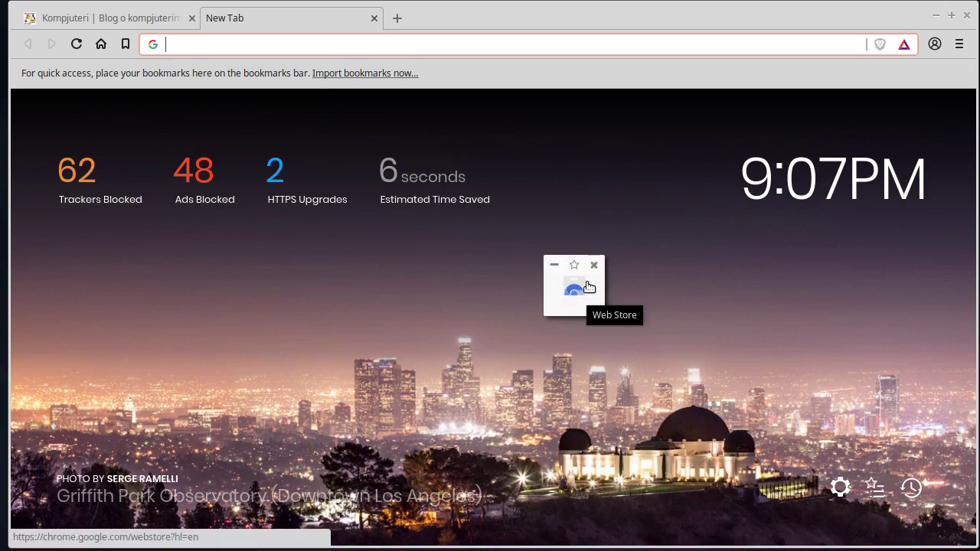
# Restart Brave from the Mint menu, open the Kompjuteri blog, then a new tab.
pyautogui.click(967, 16)
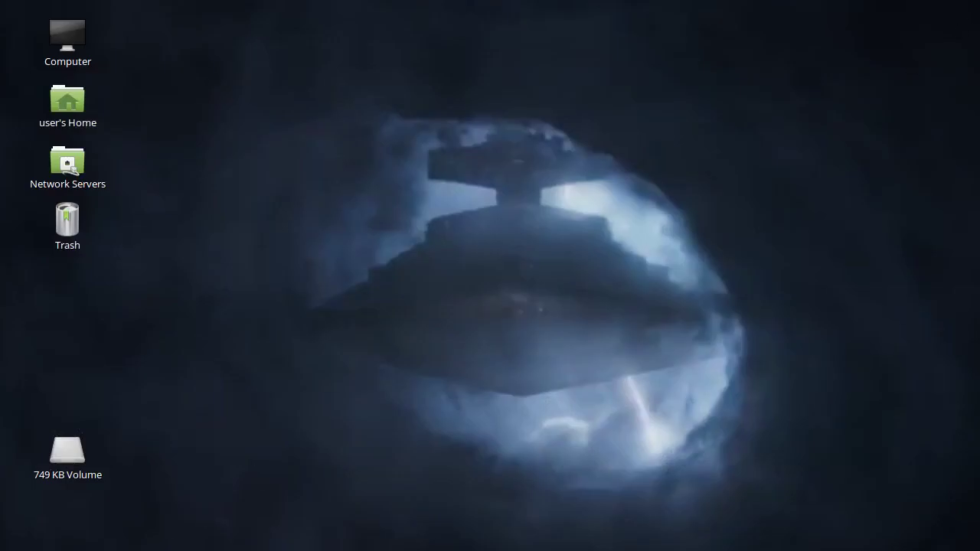
pyautogui.press('super')
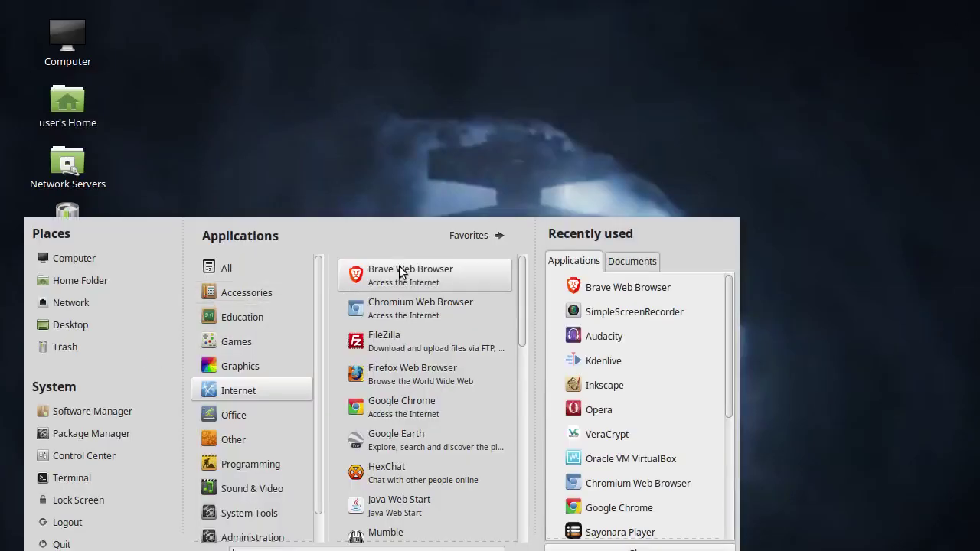
pyautogui.click(401, 272)
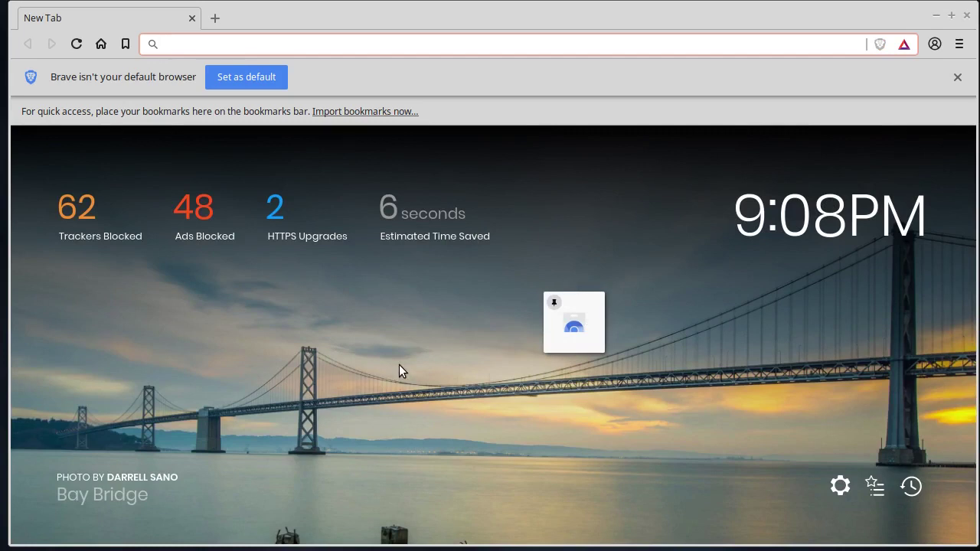
pyautogui.click(574, 325)
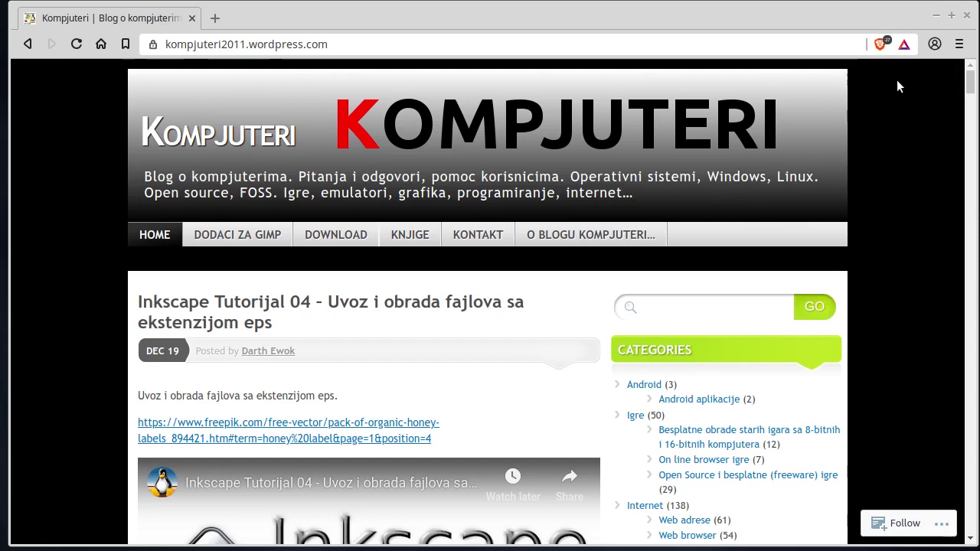
pyautogui.click(214, 17)
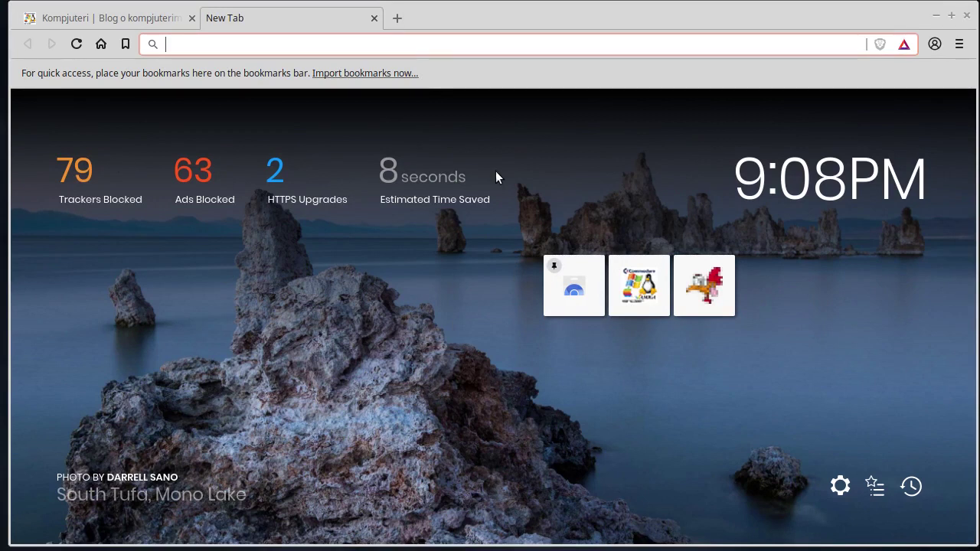
# Move the Commodore/Linux tile to the first top-site slot, pin it, then return to the Kompjuteri blog tab.
pyautogui.moveTo(639, 298)
pyautogui.mouseDown()
pyautogui.moveTo(583, 297)
pyautogui.moveTo(634, 293)
pyautogui.moveTo(583, 310)
pyautogui.mouseUp()
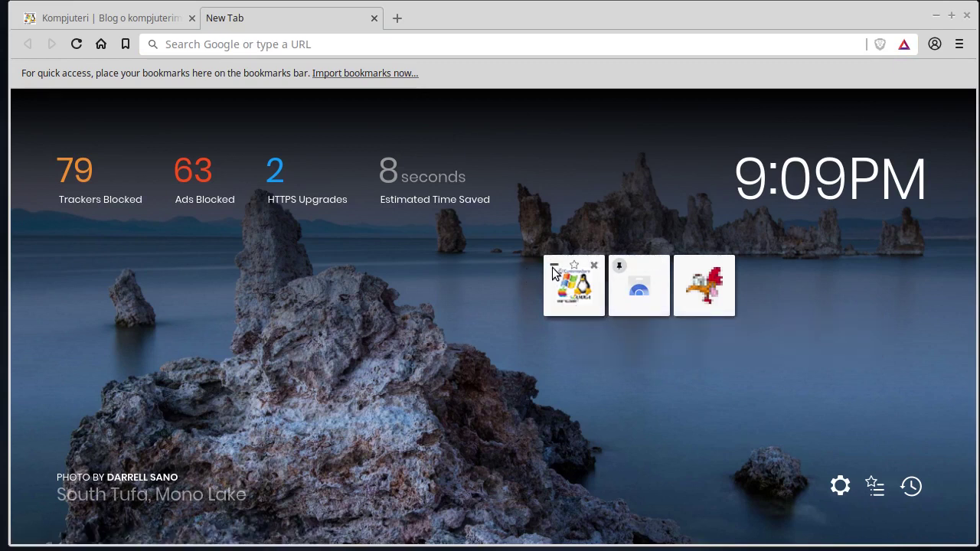
pyautogui.moveTo(546, 291); pyautogui.dragTo(636, 291)
pyautogui.click(620, 265)
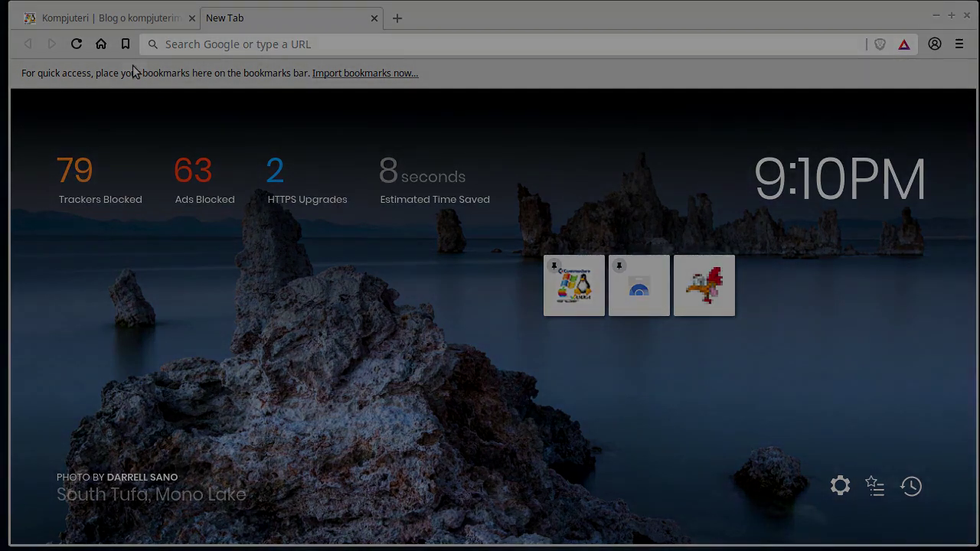
pyautogui.click(117, 18)
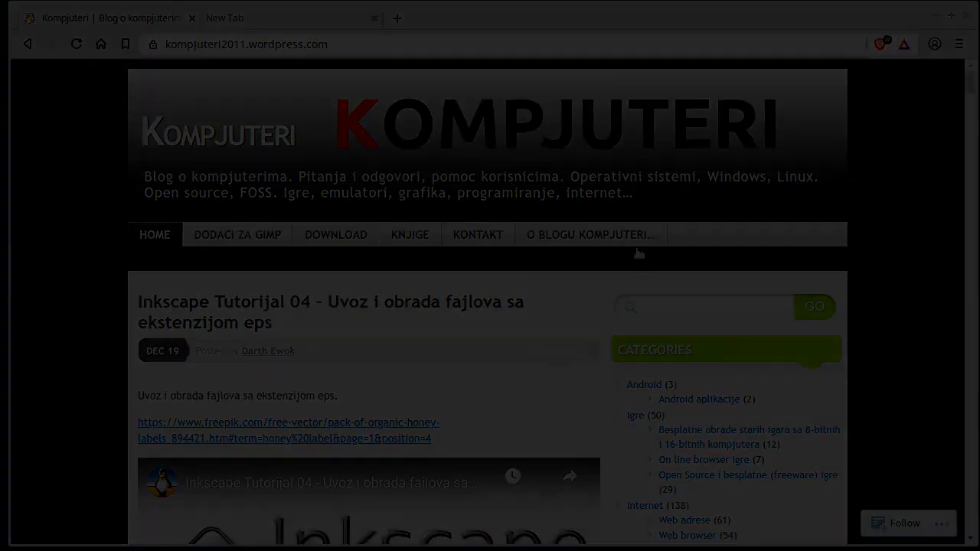